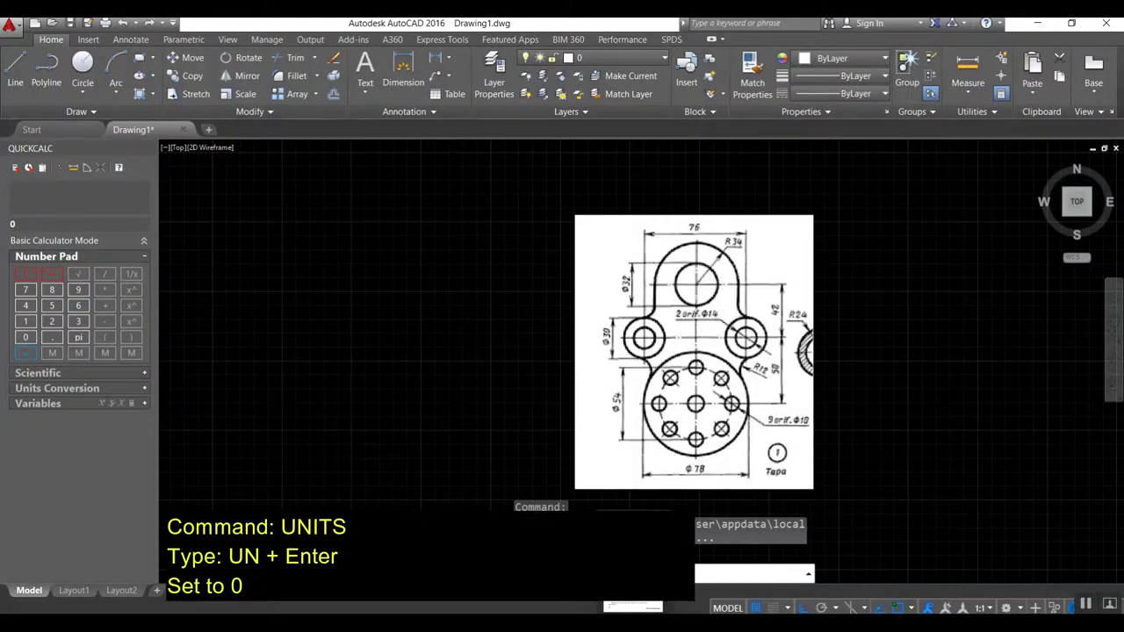
Step: View the Tapa reference drawing in Photos, then minimize it to return to AutoCAD
left_click(755, 573)
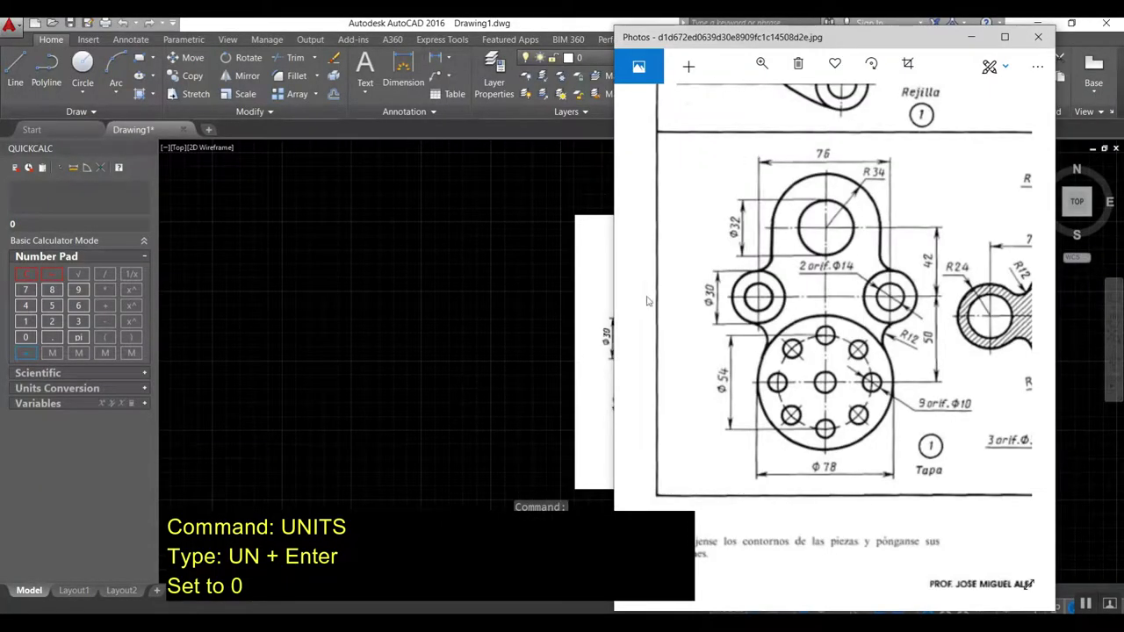
left_click(971, 38)
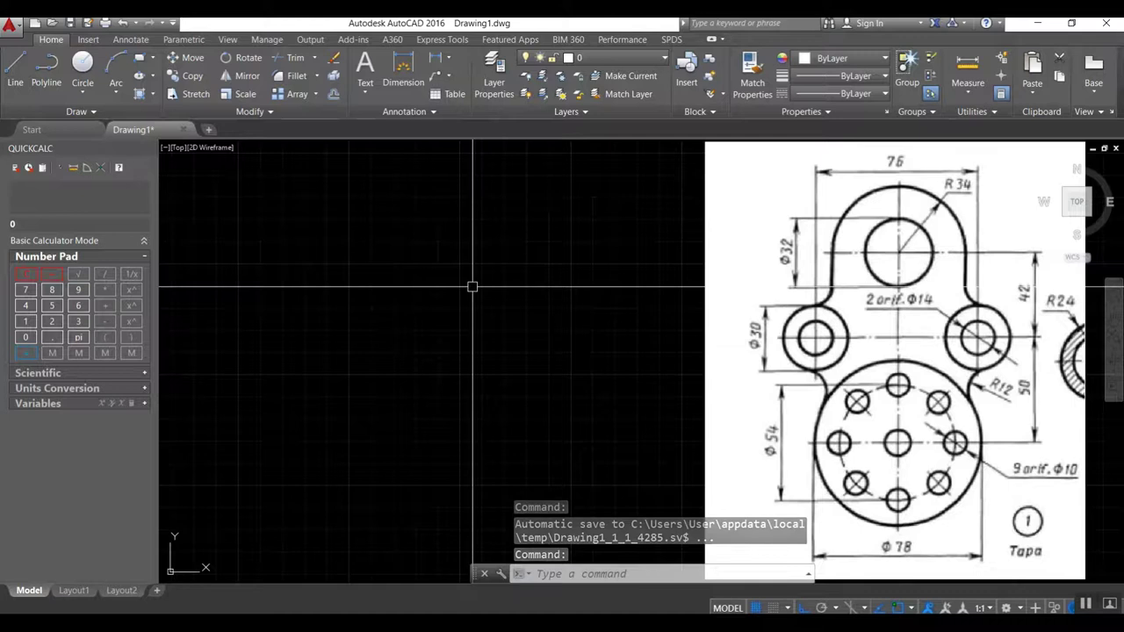
Step: Set Drawing Units to decimal length with precision 0, then nudge the view slightly
type("units")
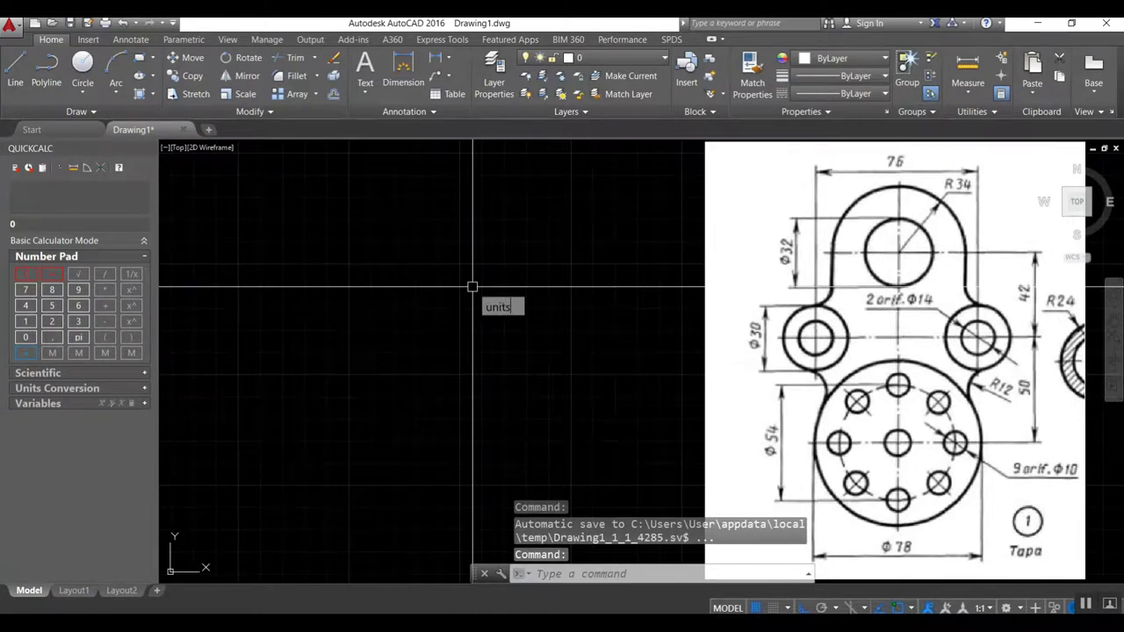
key("Return")
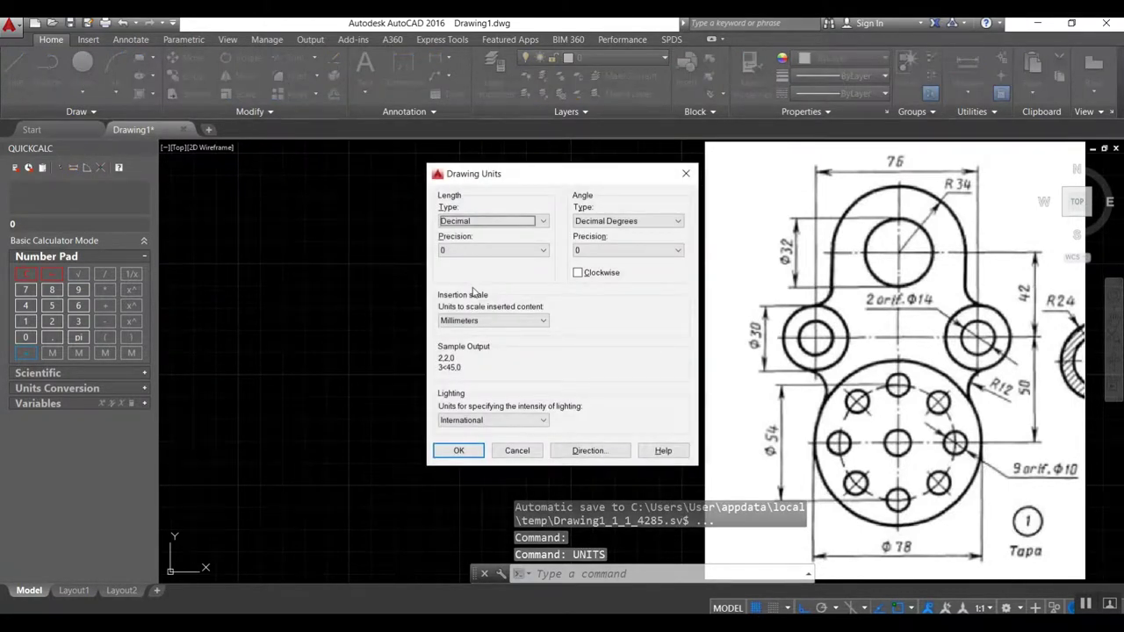
left_click(483, 251)
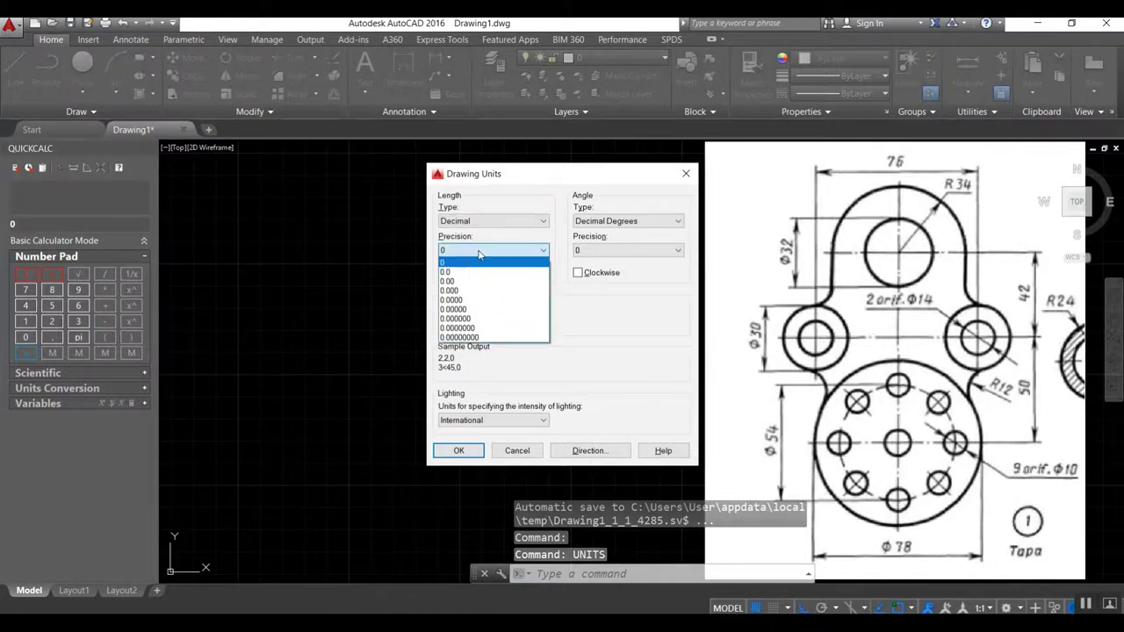
left_click(474, 264)
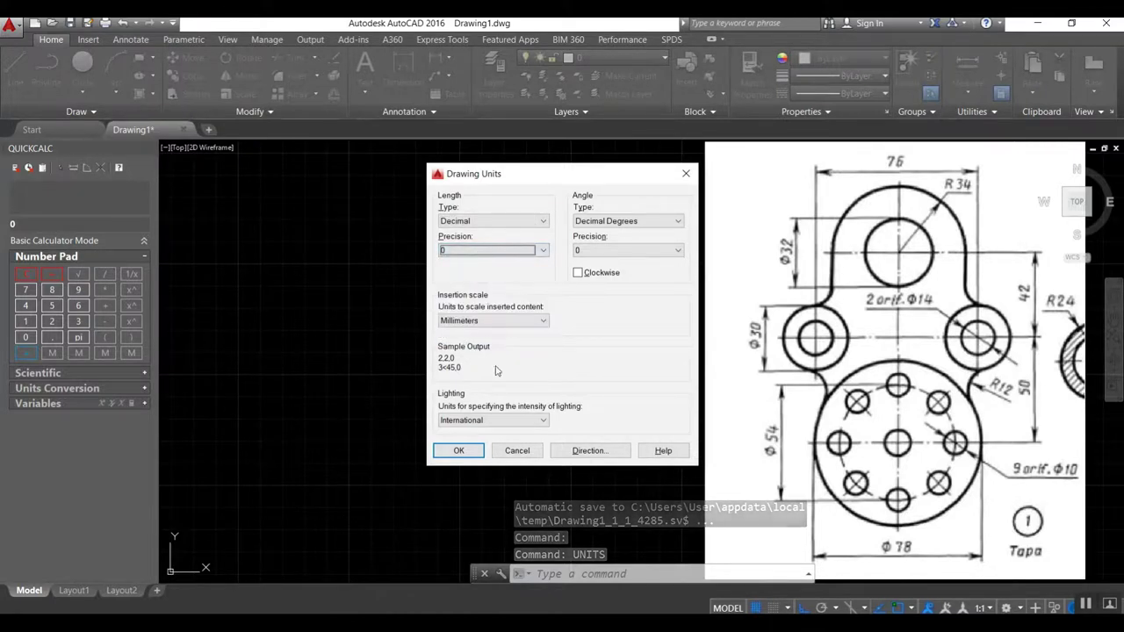
left_click(458, 450)
middle_click_drag(497, 343, 490, 341)
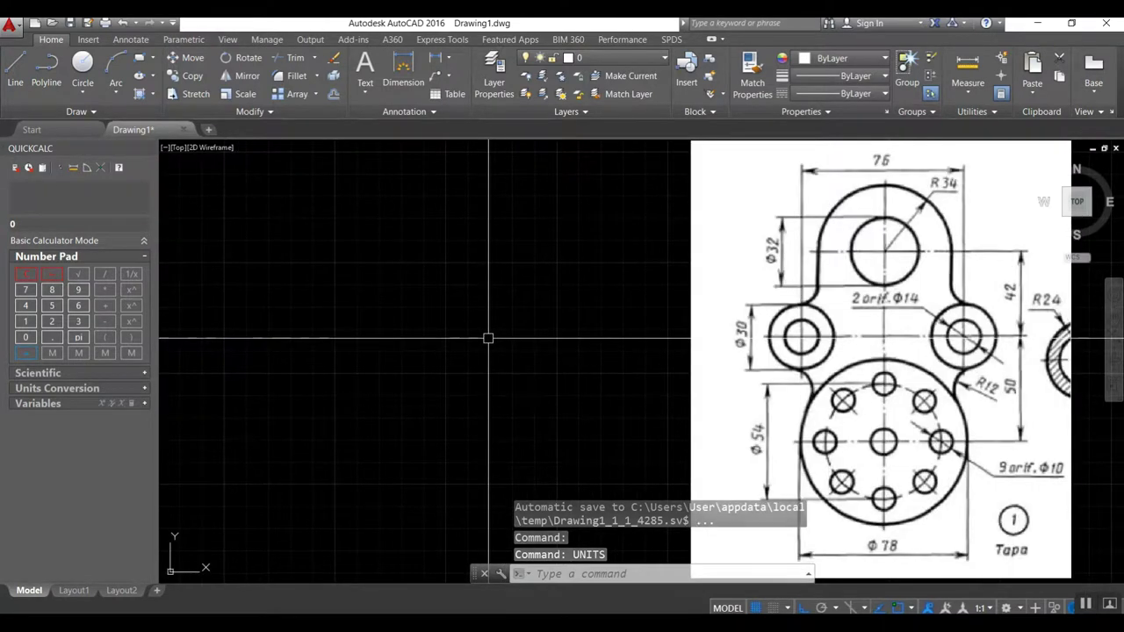
Step: Draw a Ø14 circle at a centre in the empty drawing area
type("c")
key("Return")
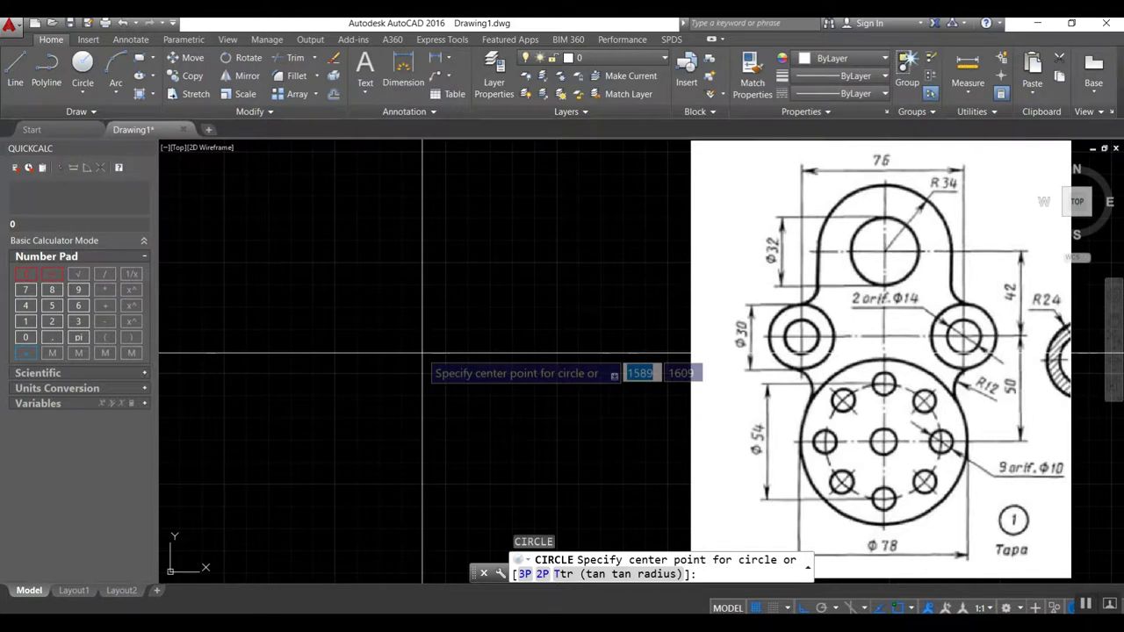
left_click(566, 344)
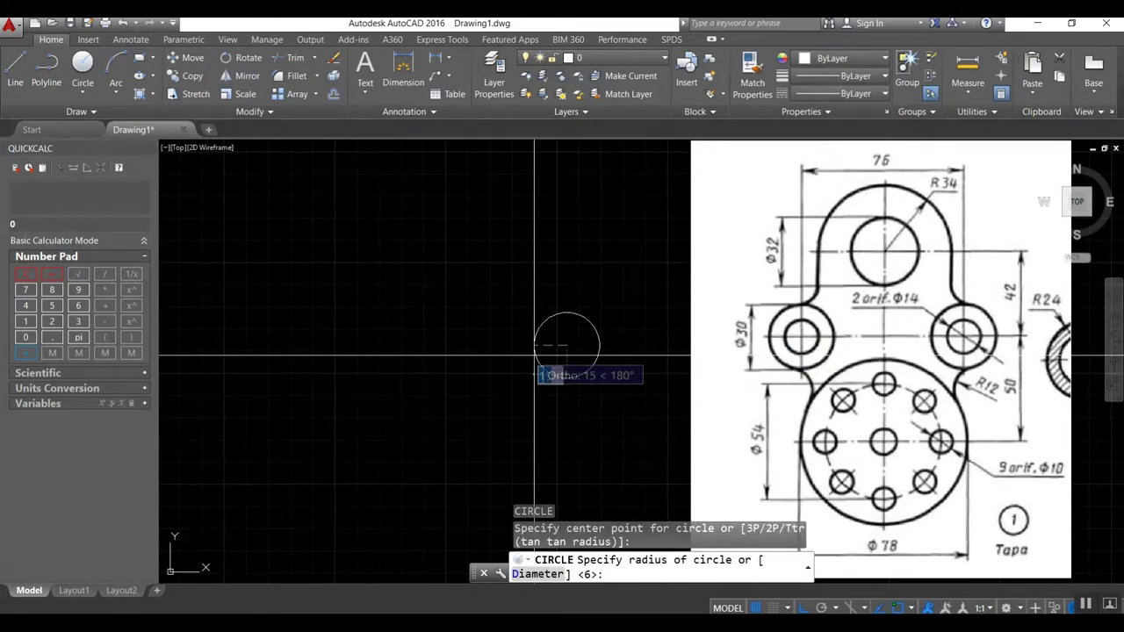
type("d")
key("Return")
type("2")
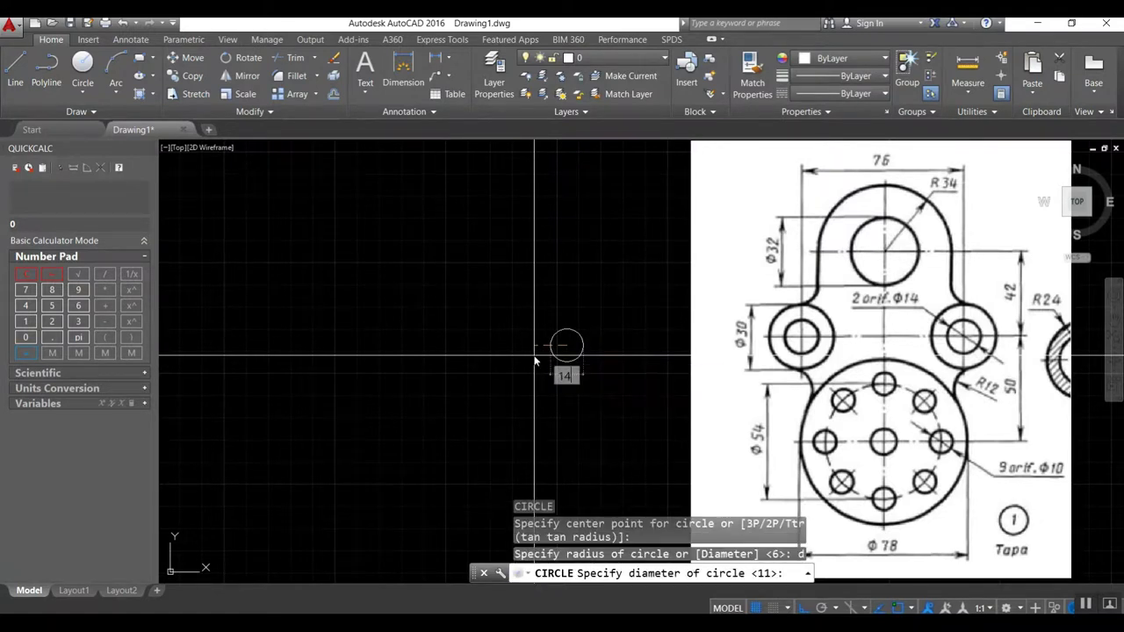
key("Return")
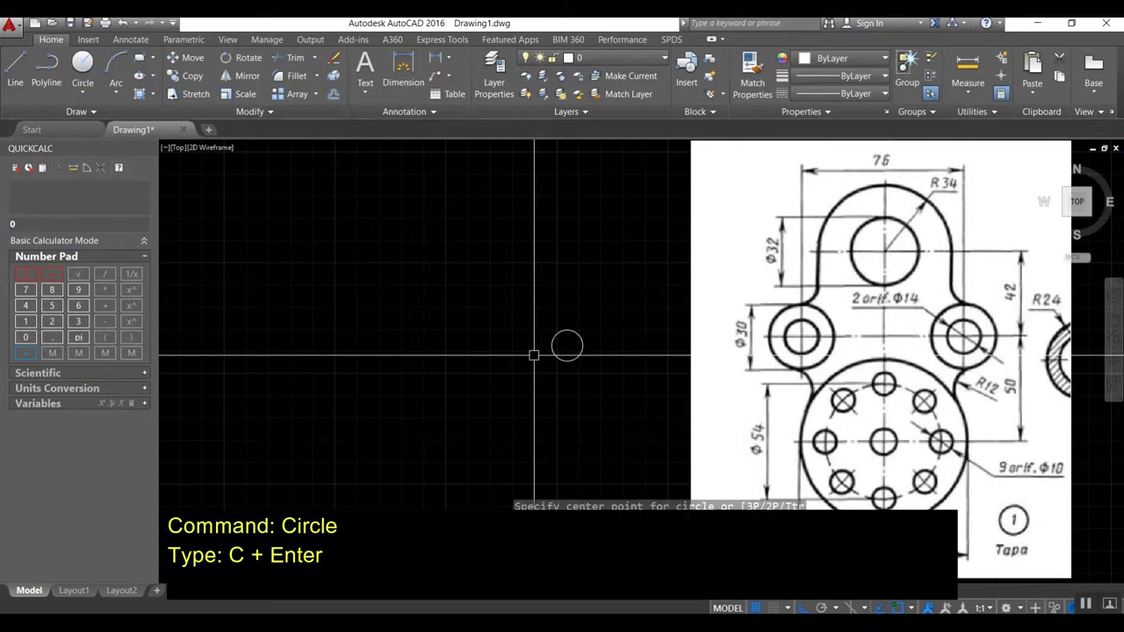
Step: Add a concentric Ø30 circle around the Ø14 circle
key("Return")
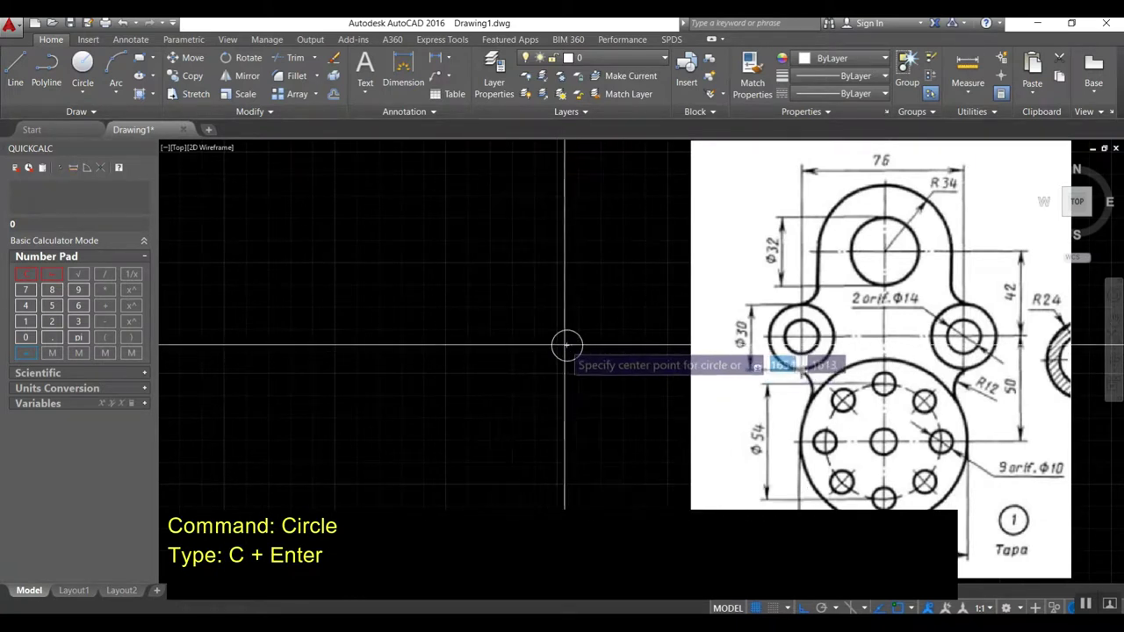
left_click(566, 345)
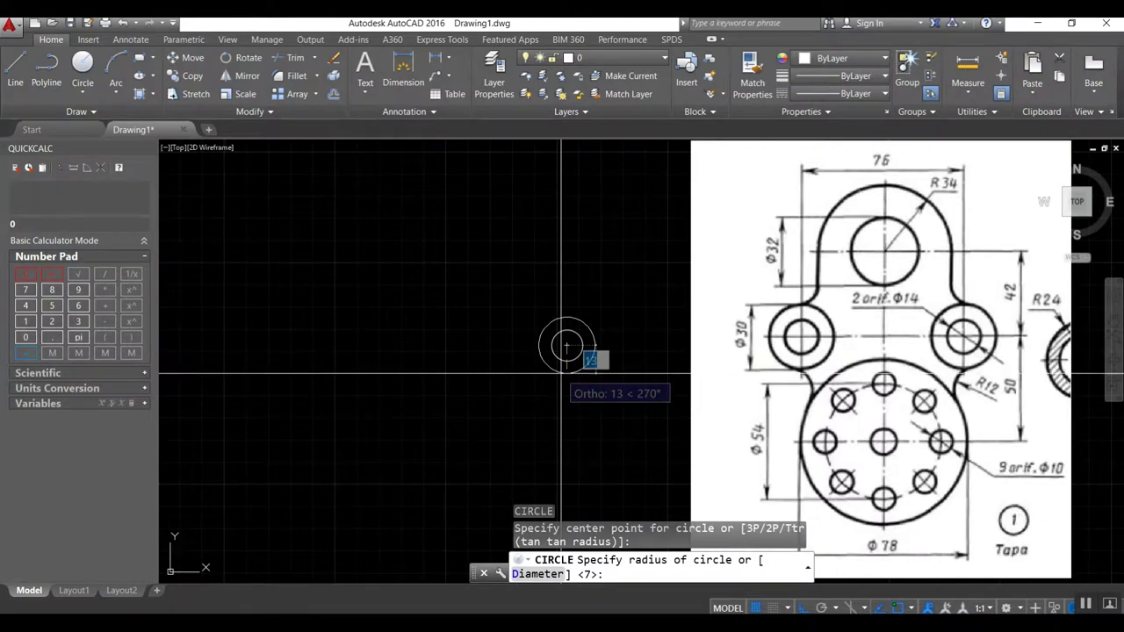
type("d")
key("Return")
type("30")
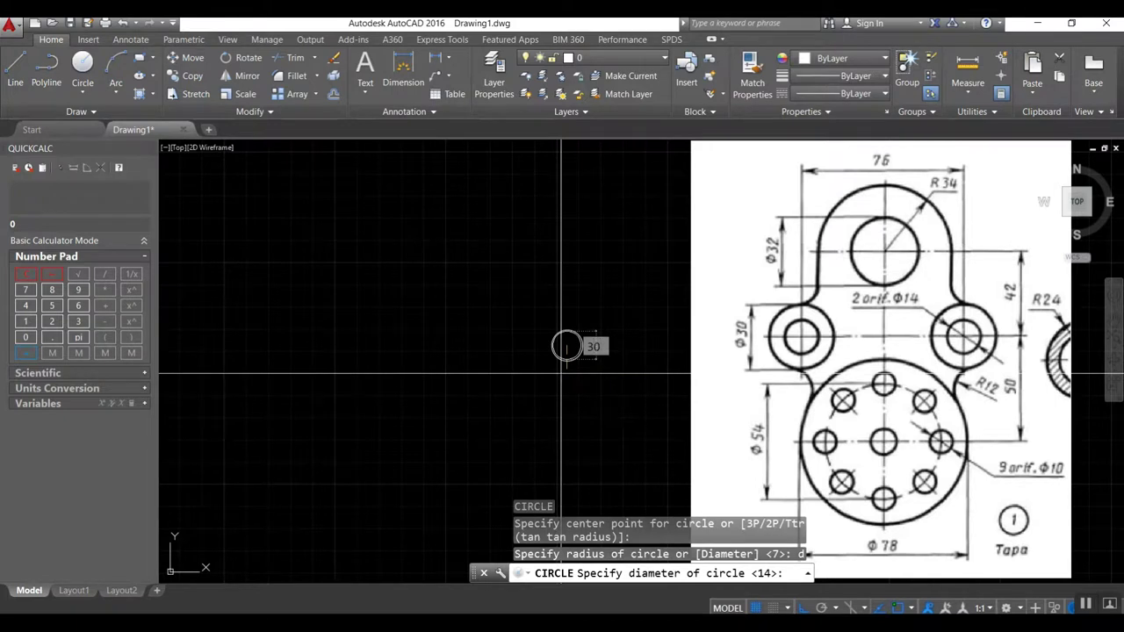
key("Return")
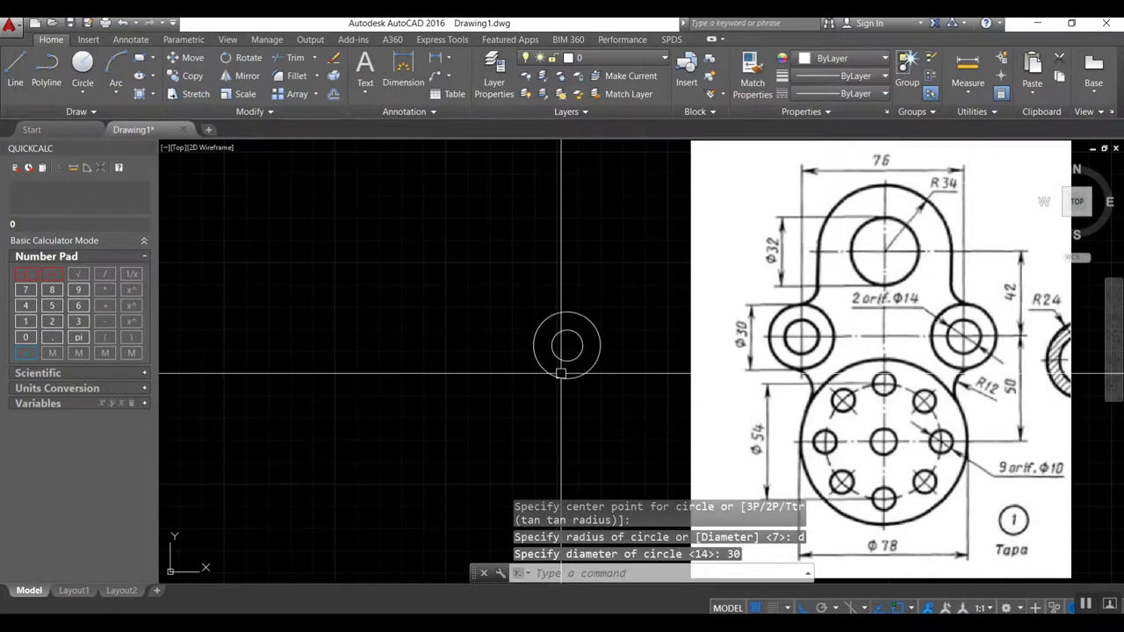
Step: Start COPY and window-select both concentric circles
type("co")
key("Return")
left_click_drag(584, 406, 518, 299)
key("Return")
Step: Copy the Ø14/Ø30 pair from its centre to 76 units left
left_click(566, 345)
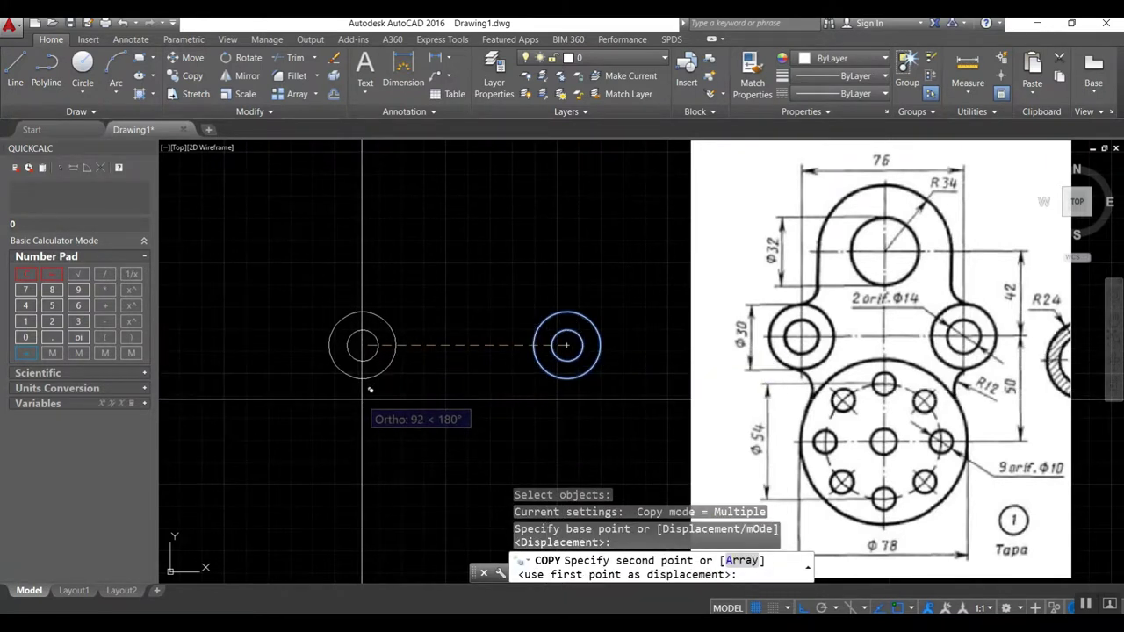
type("7")
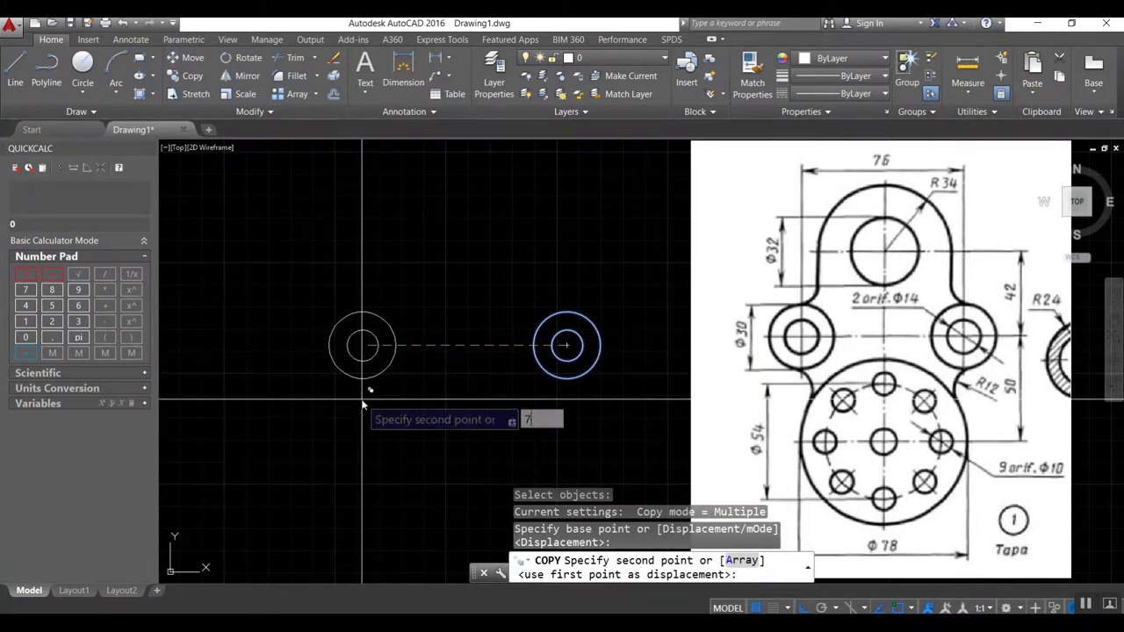
key("Return")
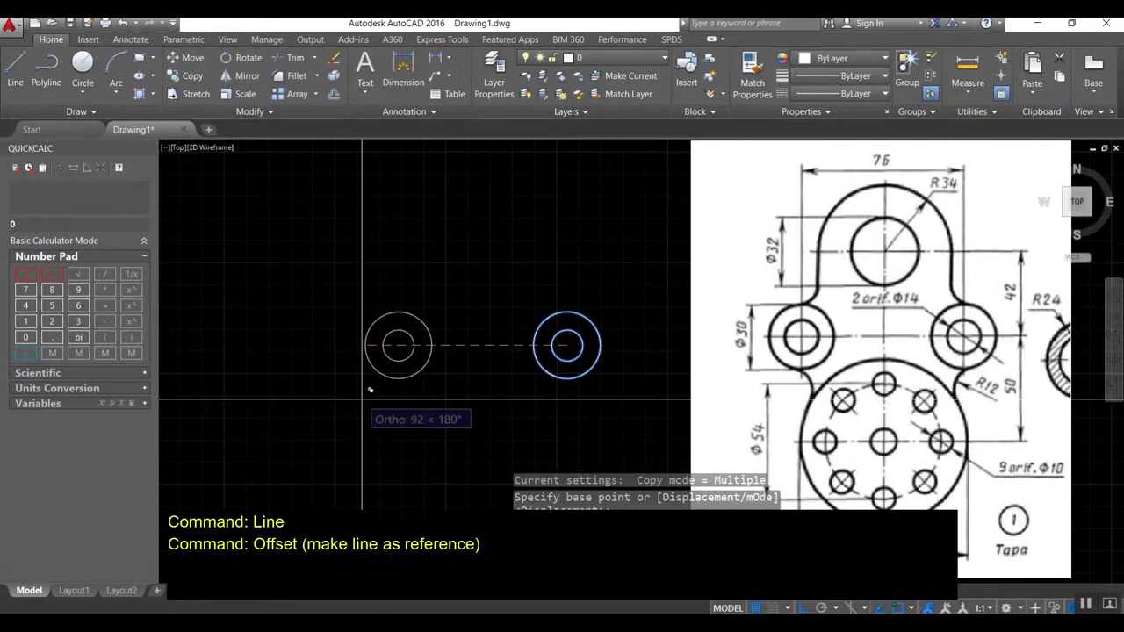
key("Return")
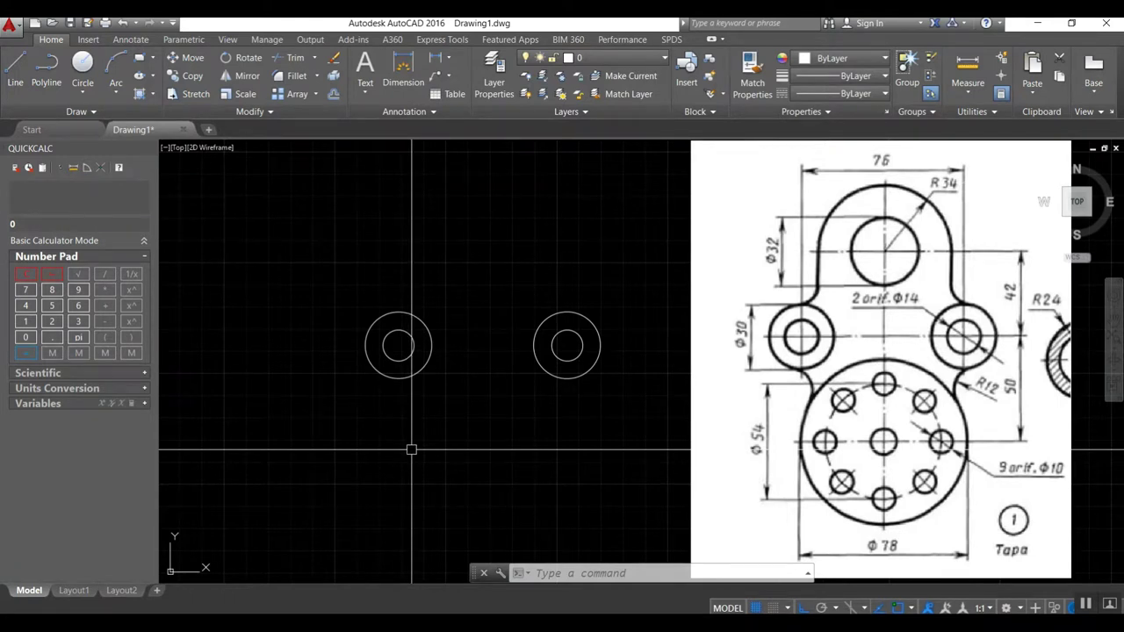
Step: Draw a horizontal line between the outer edges of the two circle pairs
type("l")
key("Return")
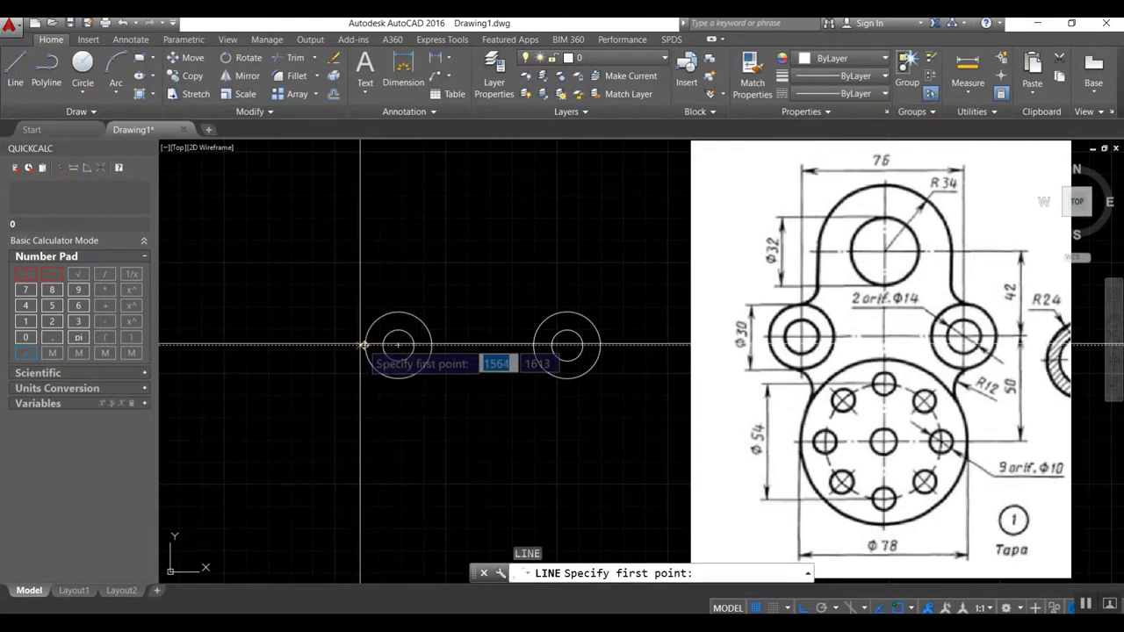
left_click(365, 344)
left_click(600, 344)
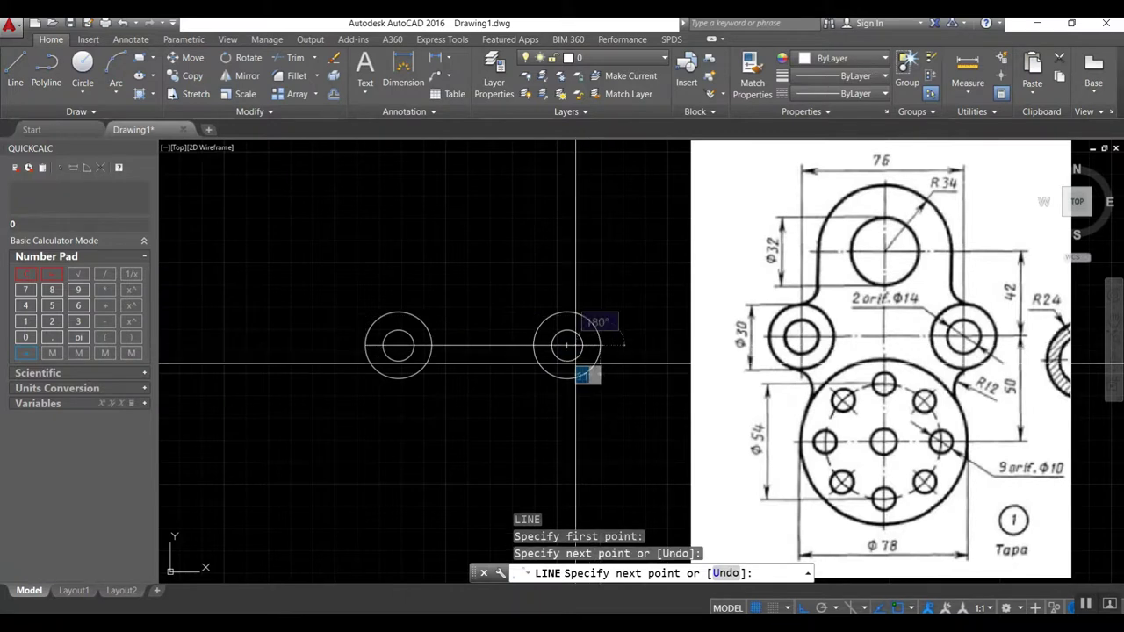
key("Return")
Step: Offset the horizontal line 50 units downward
type("o")
key("Return")
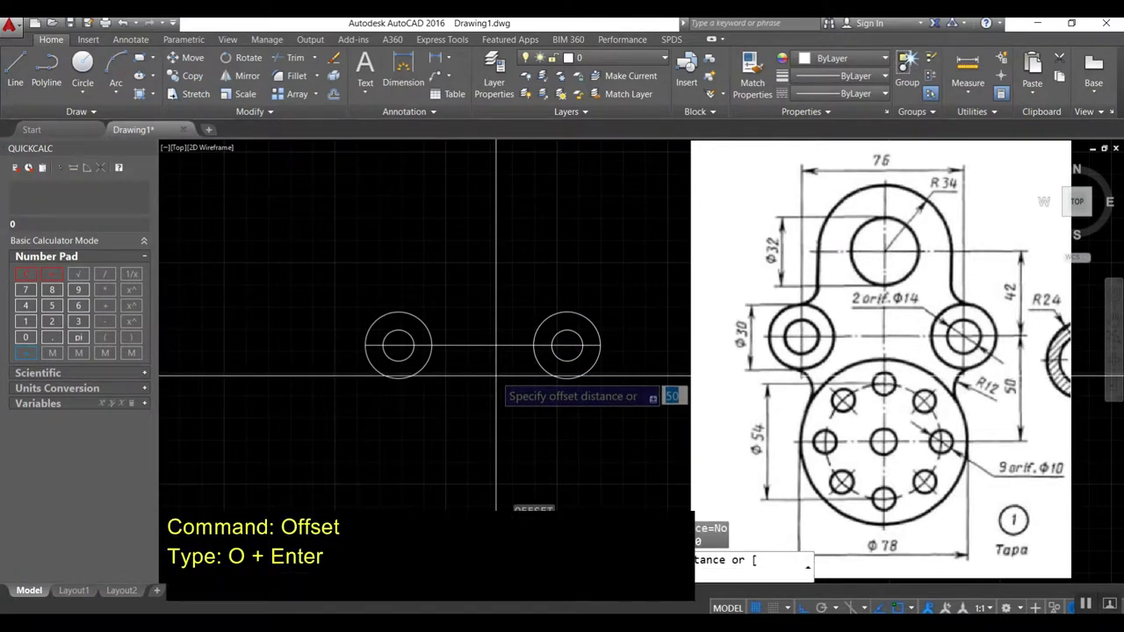
type("5")
key("Return")
left_click(492, 346)
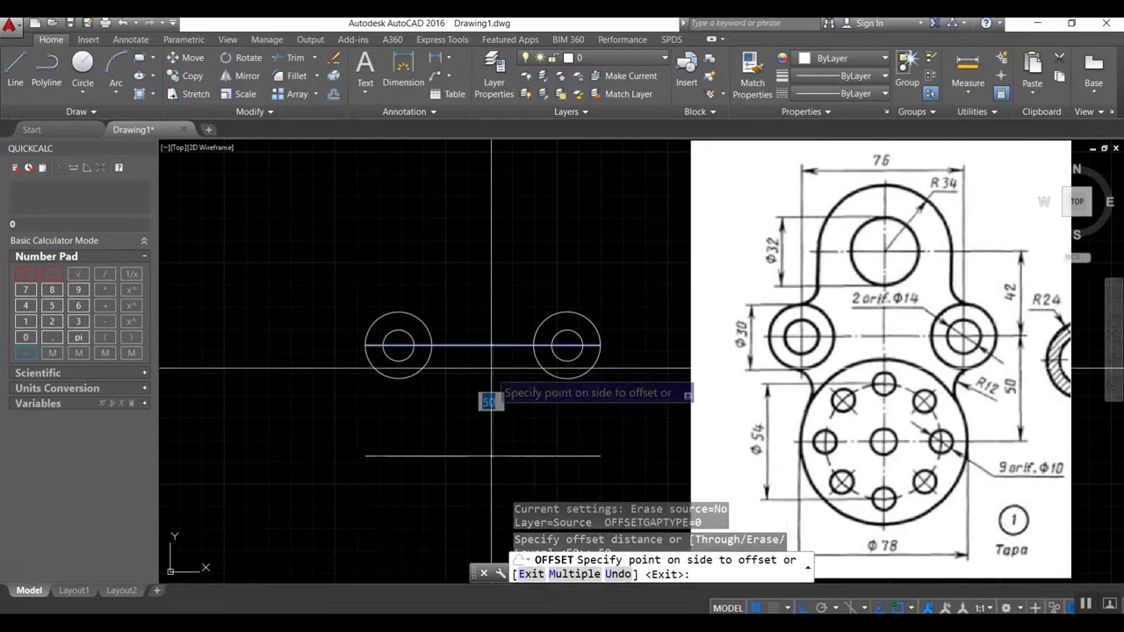
left_click(436, 481)
Step: Offset the middle horizontal line 42 units upward
key("Return")
key("Return")
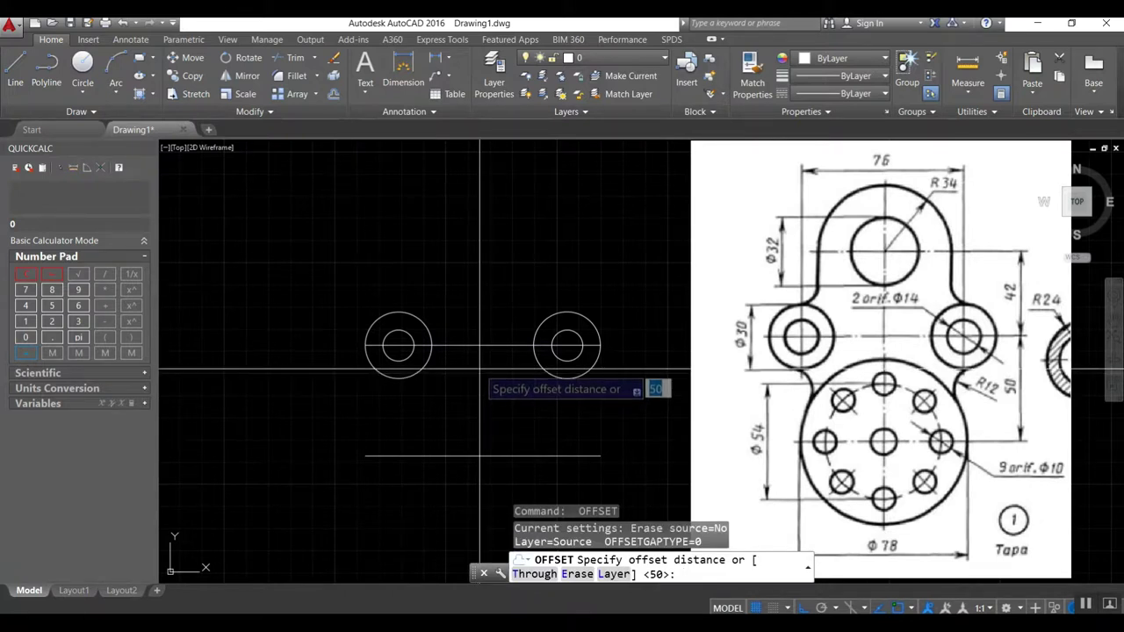
type("42")
key("Return")
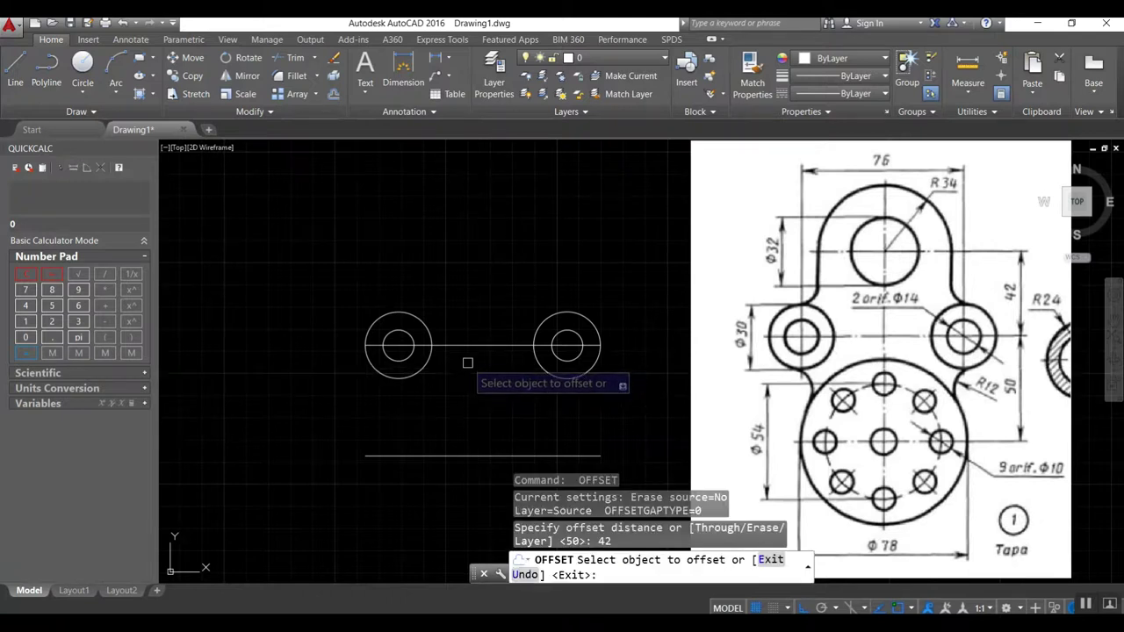
left_click(477, 345)
left_click(469, 275)
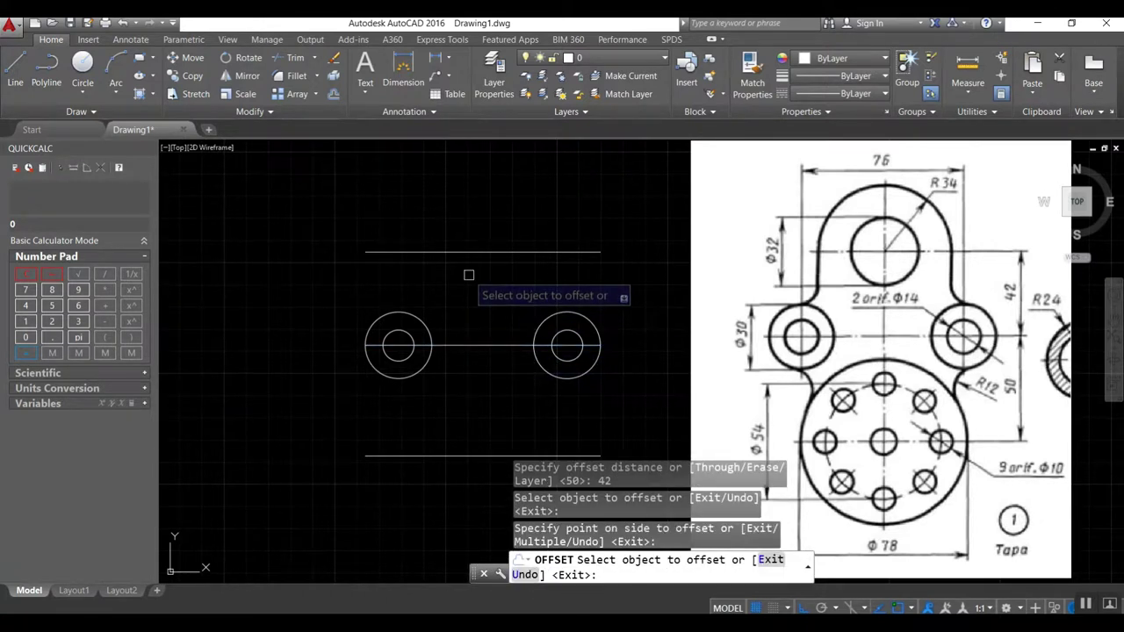
key("Return")
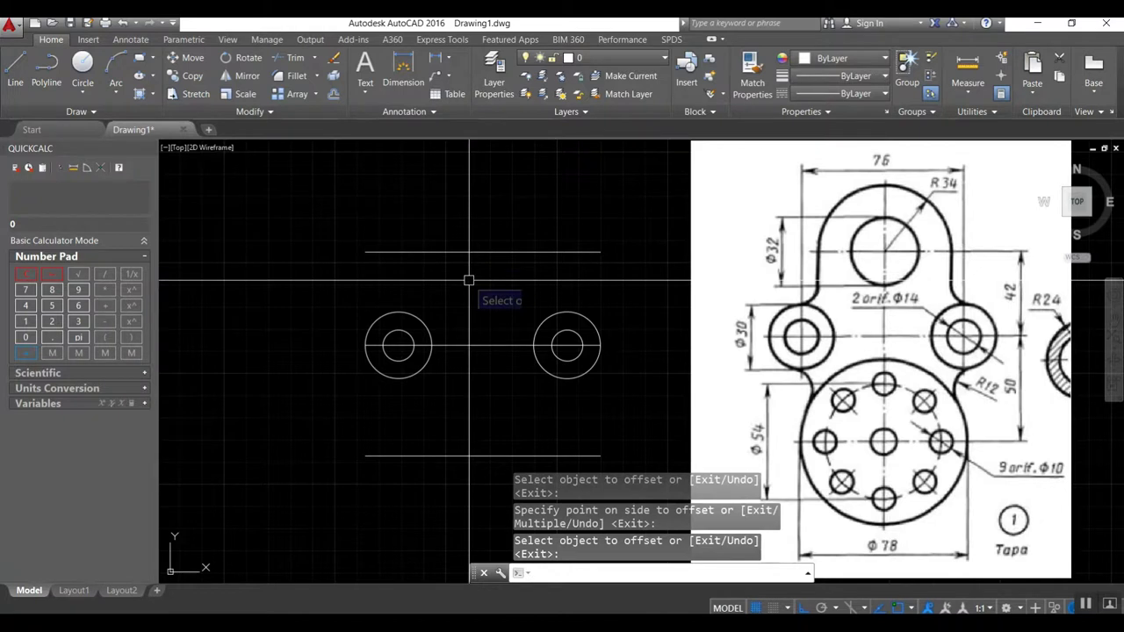
type("c")
key("Return")
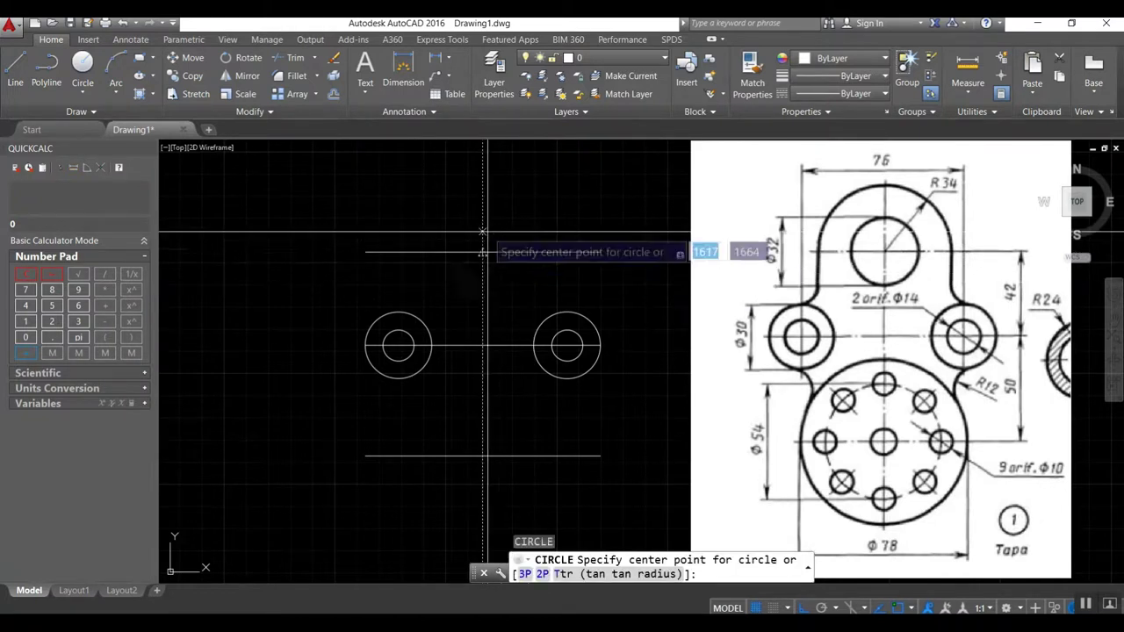
Step: Draw the Ø32 top hole centred on the upper line
left_click(483, 252)
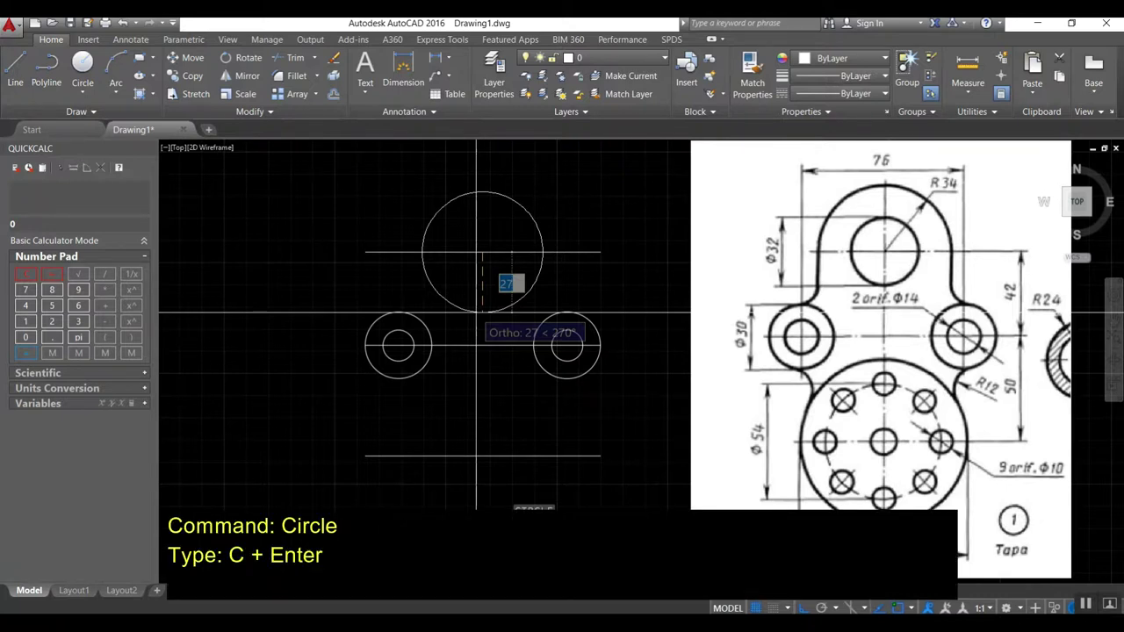
type("d")
key("Return")
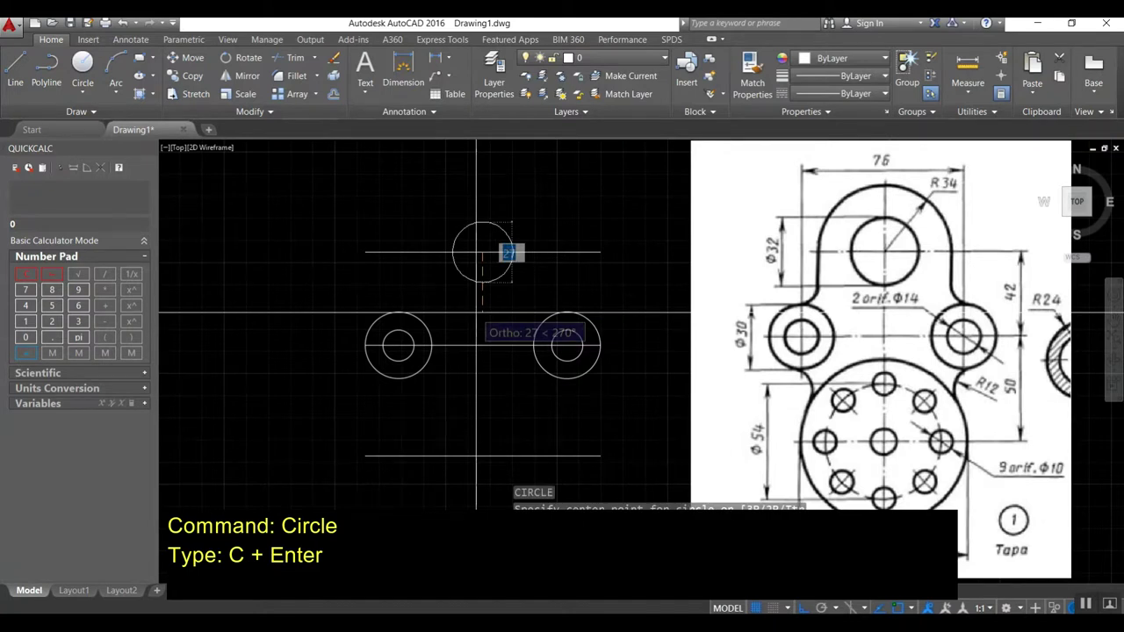
key("Return")
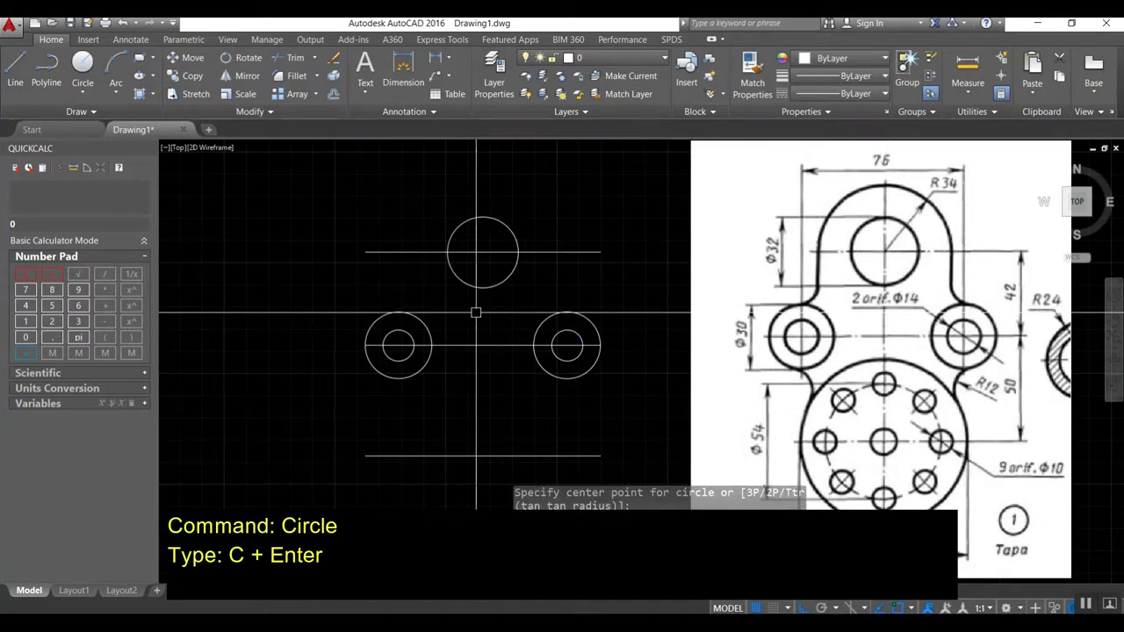
Step: Add a concentric R34 circle around the top hole for the lobe
type("c")
key("Return")
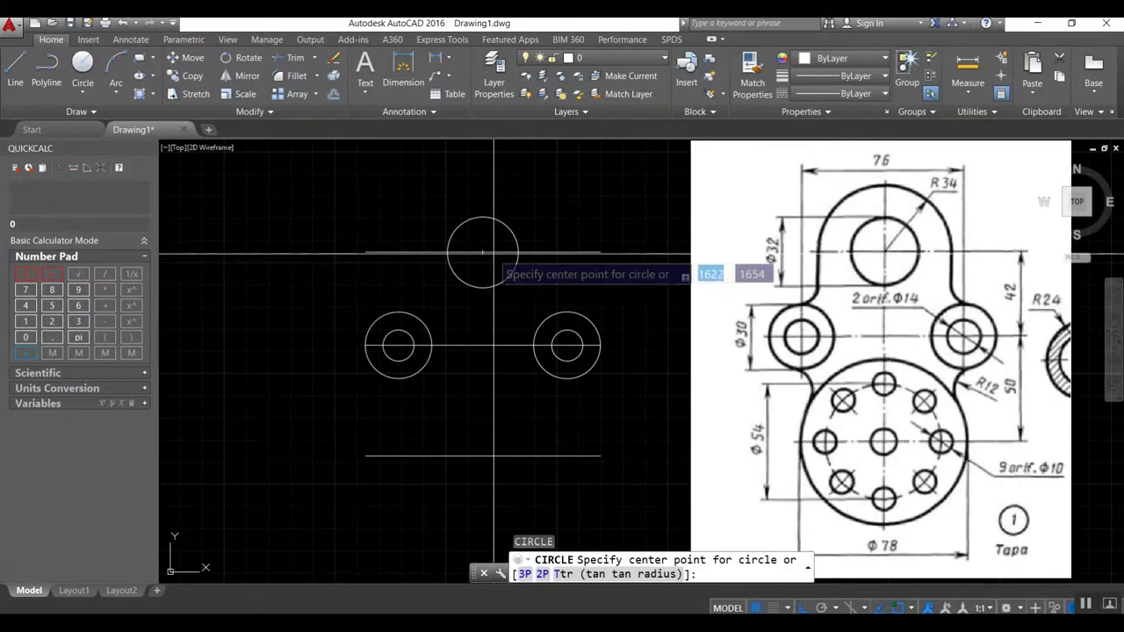
left_click(483, 217)
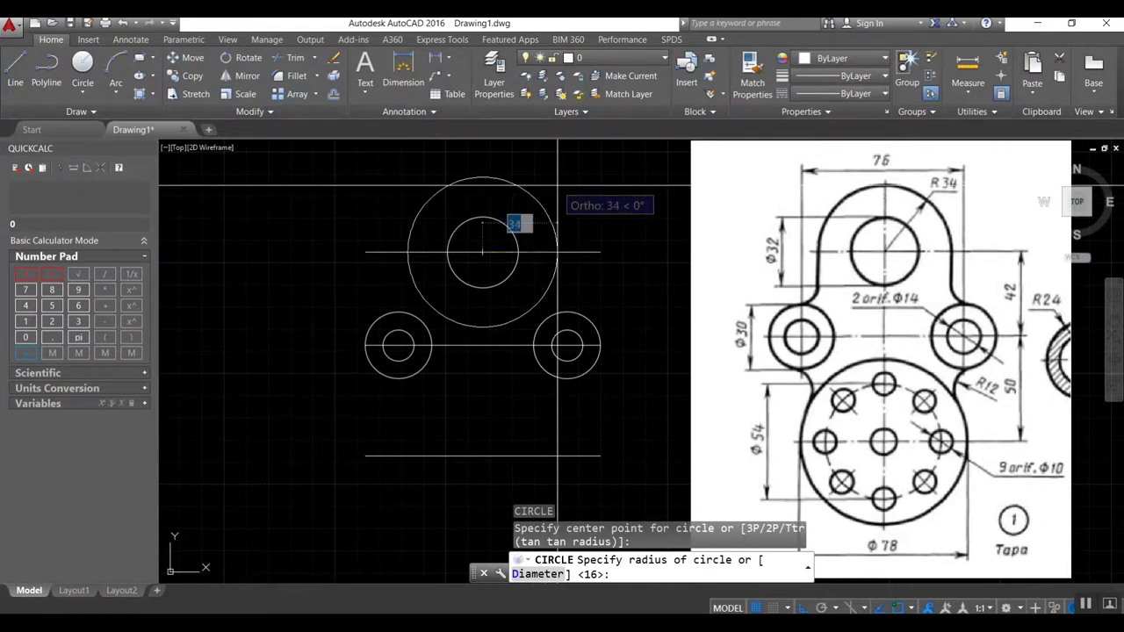
type("3")
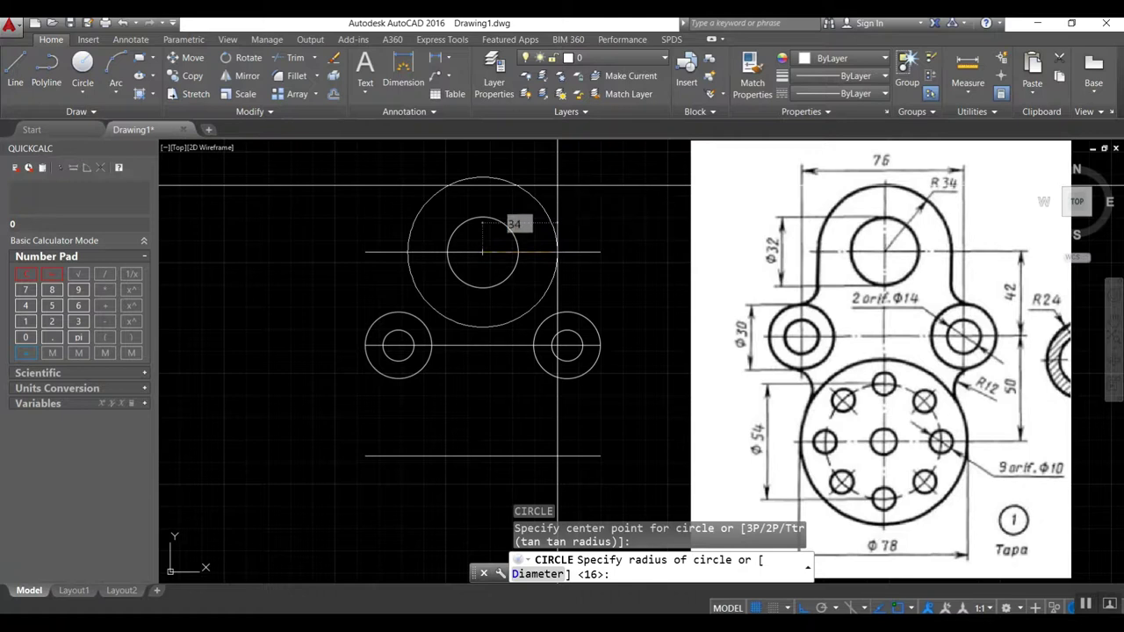
key("Return")
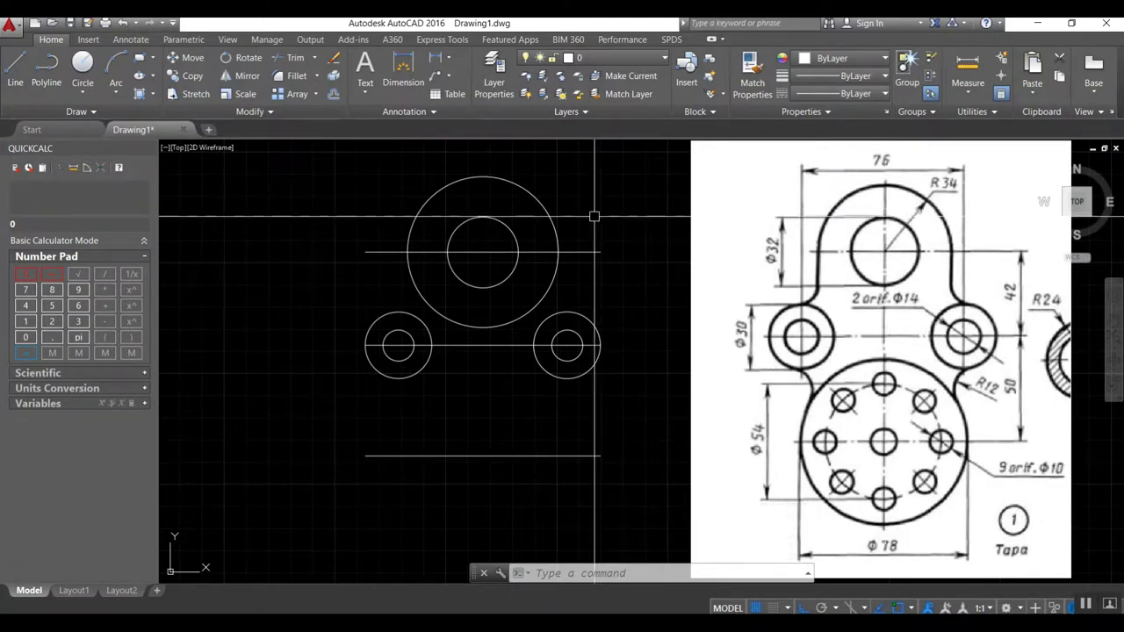
Step: Draw a Ø78 circle centred on the lower line's midpoint
type("c")
key("Return")
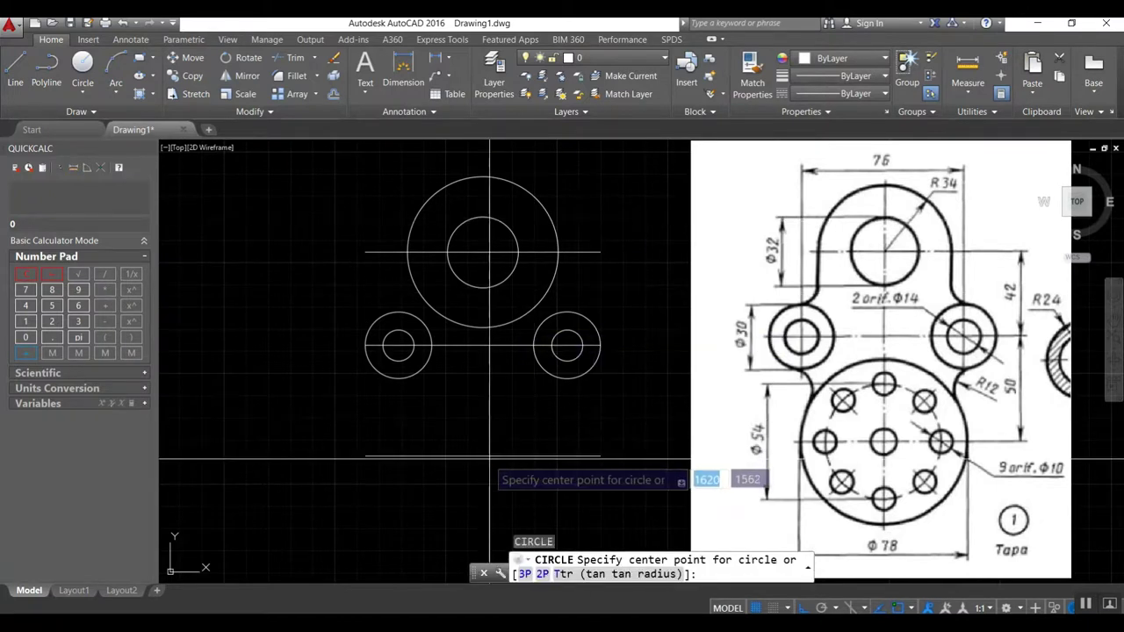
left_click(483, 457)
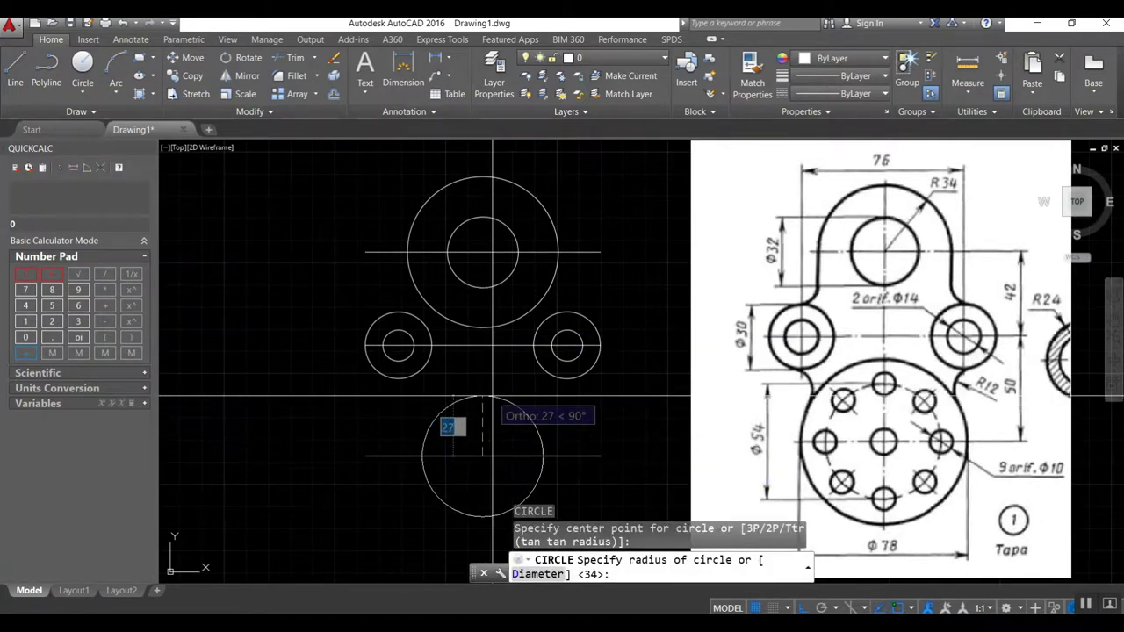
type("d")
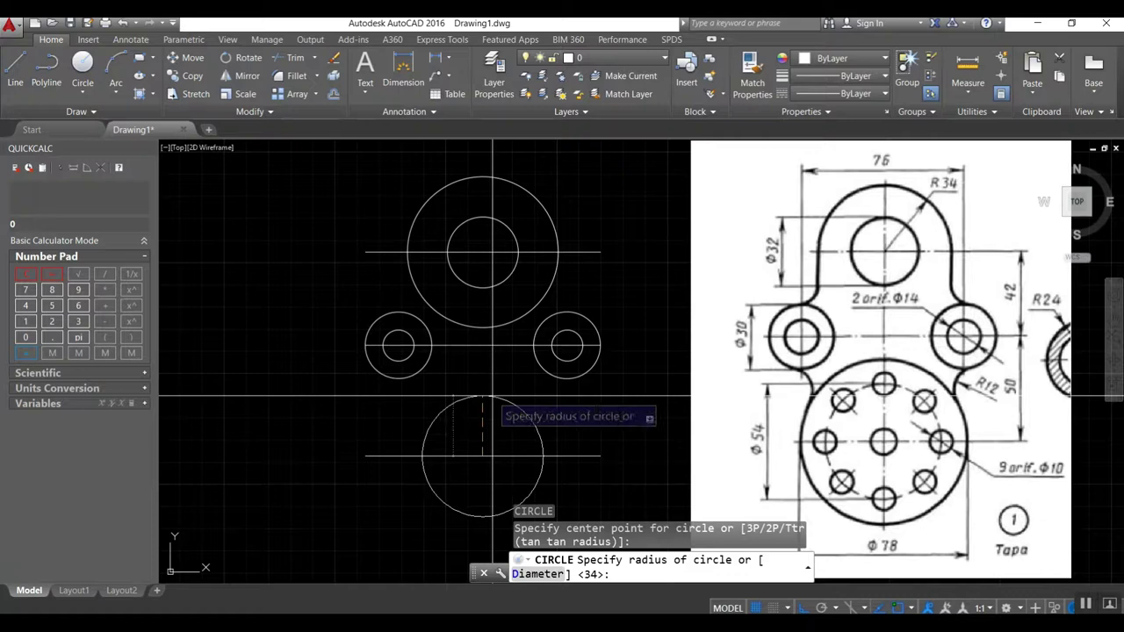
key("Return")
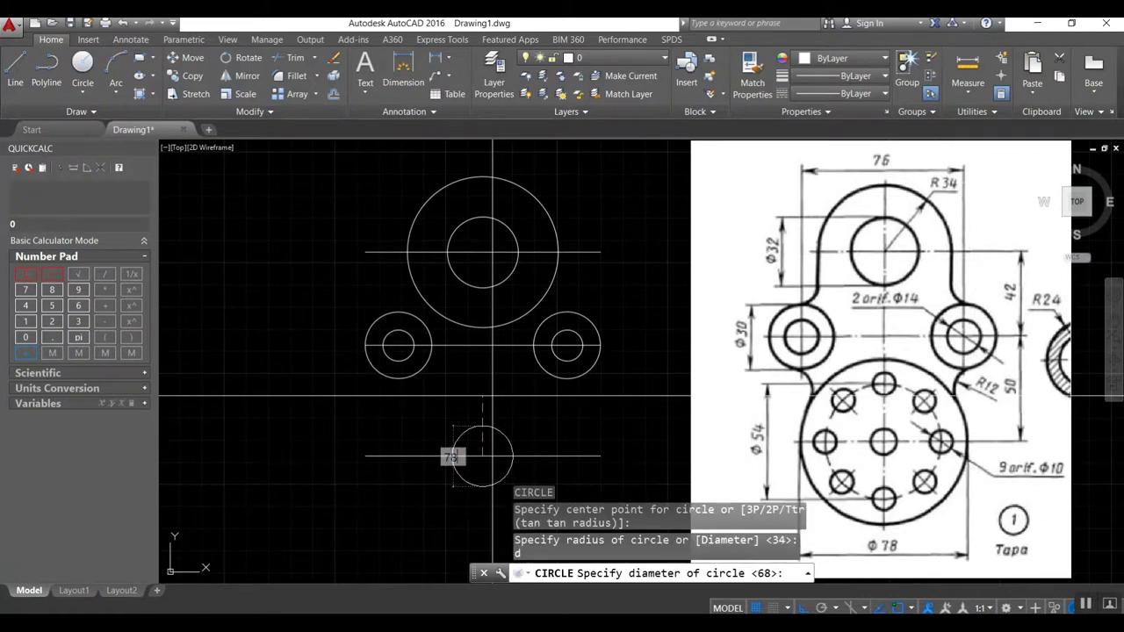
key("Return")
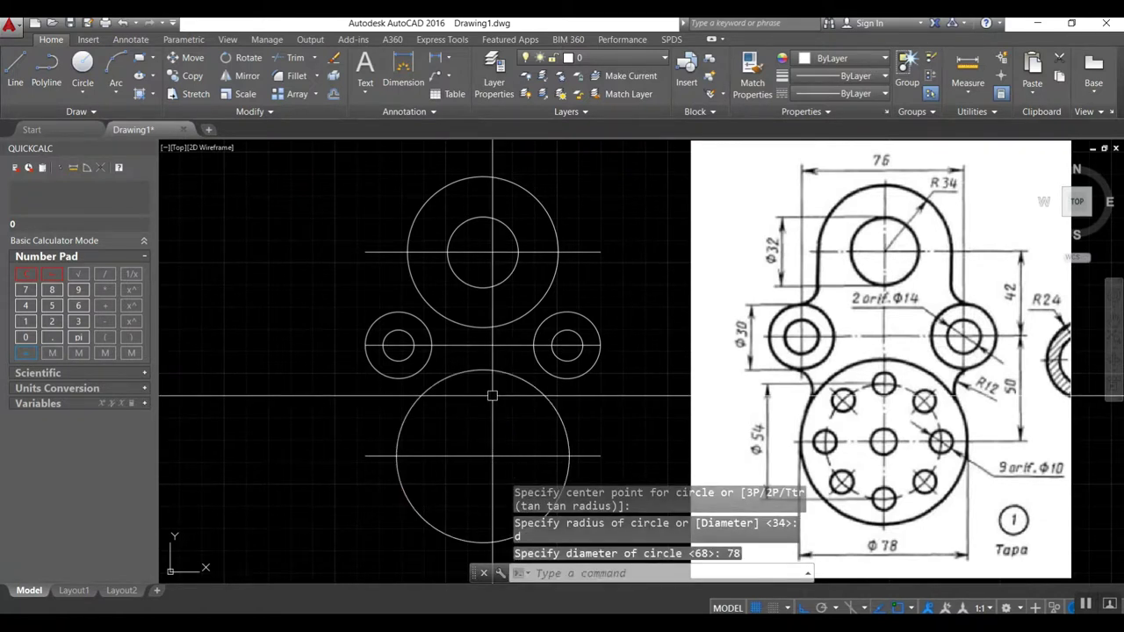
Step: Add a concentric Ø54 bolt circle inside the Ø78 circle
key("Return")
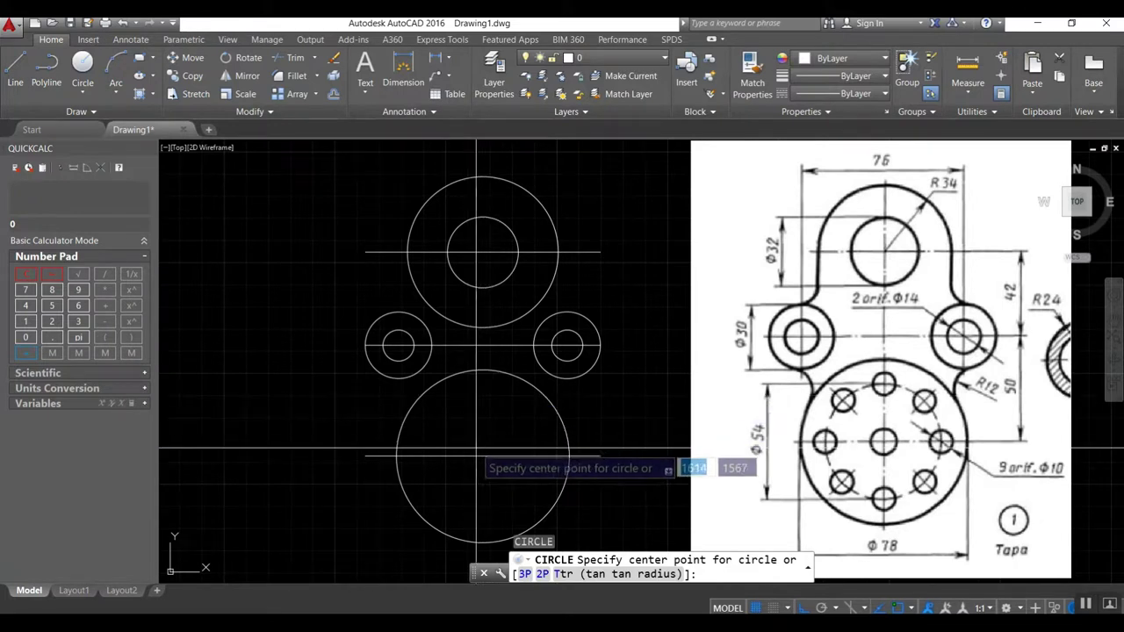
left_click(483, 455)
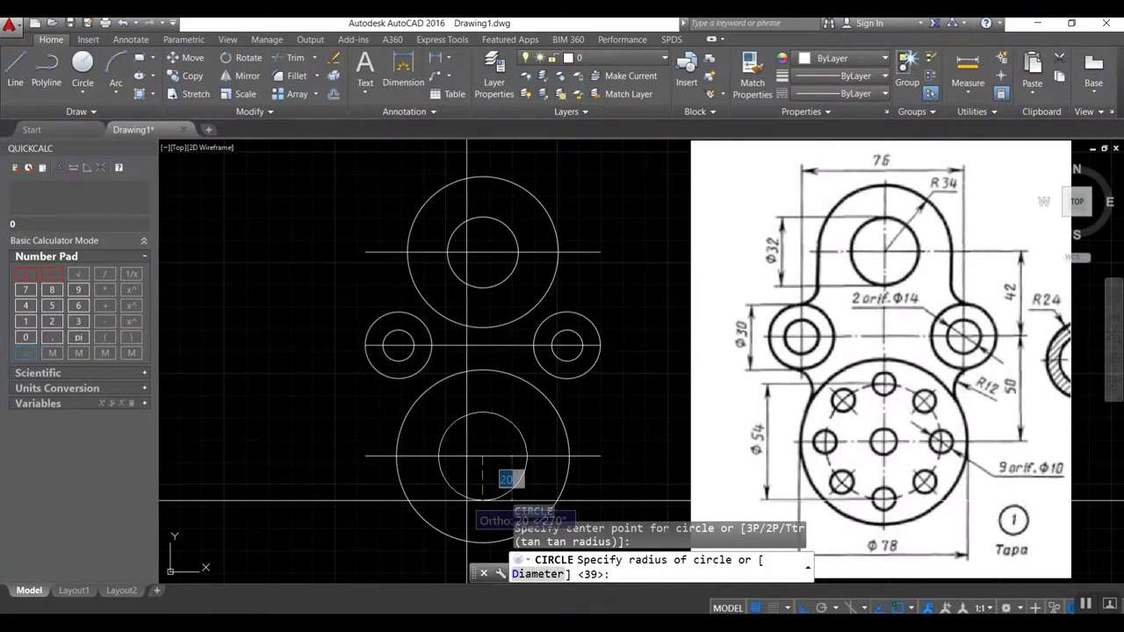
type("d")
key("Return")
type("54")
key("Return")
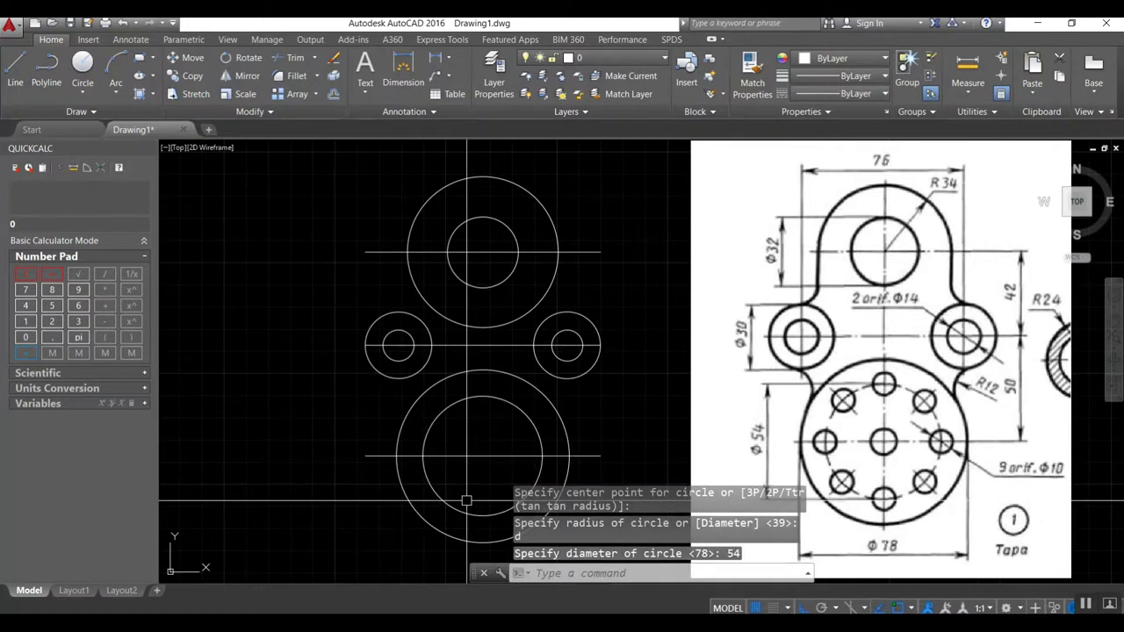
Step: Place a Ø10 hole on the left side of the Ø54 bolt circle
key("Return")
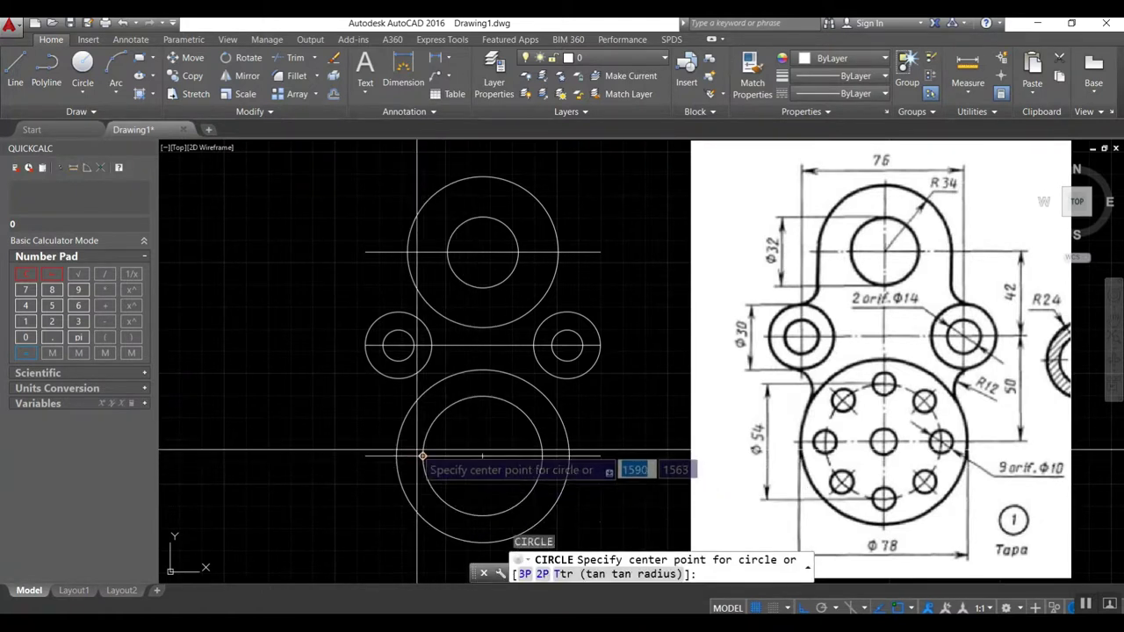
left_click(422, 456)
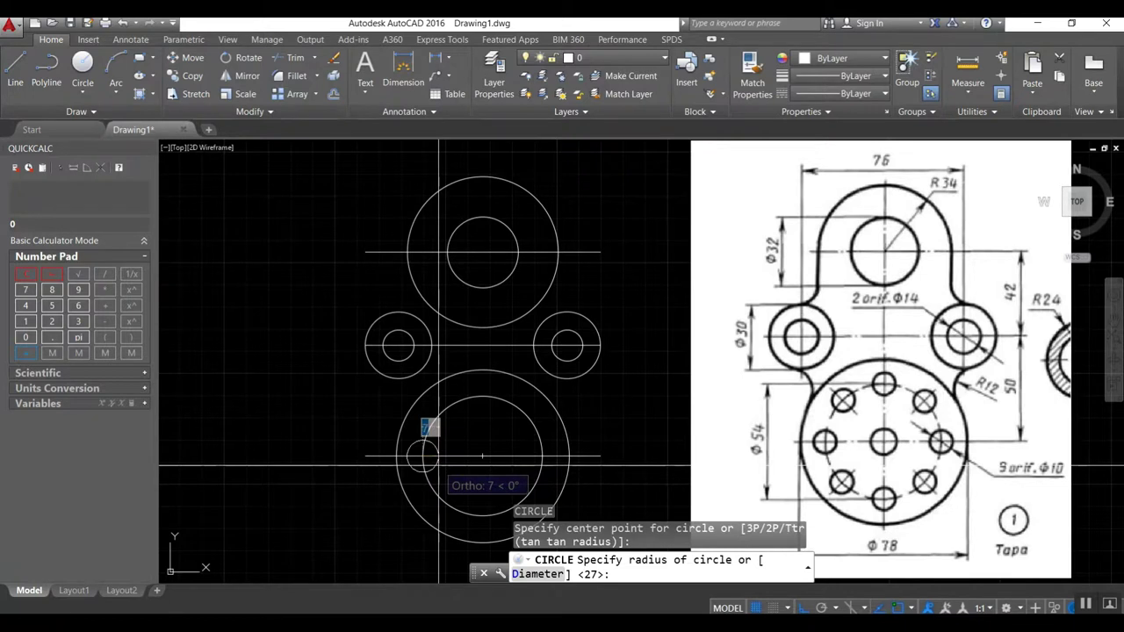
type("d")
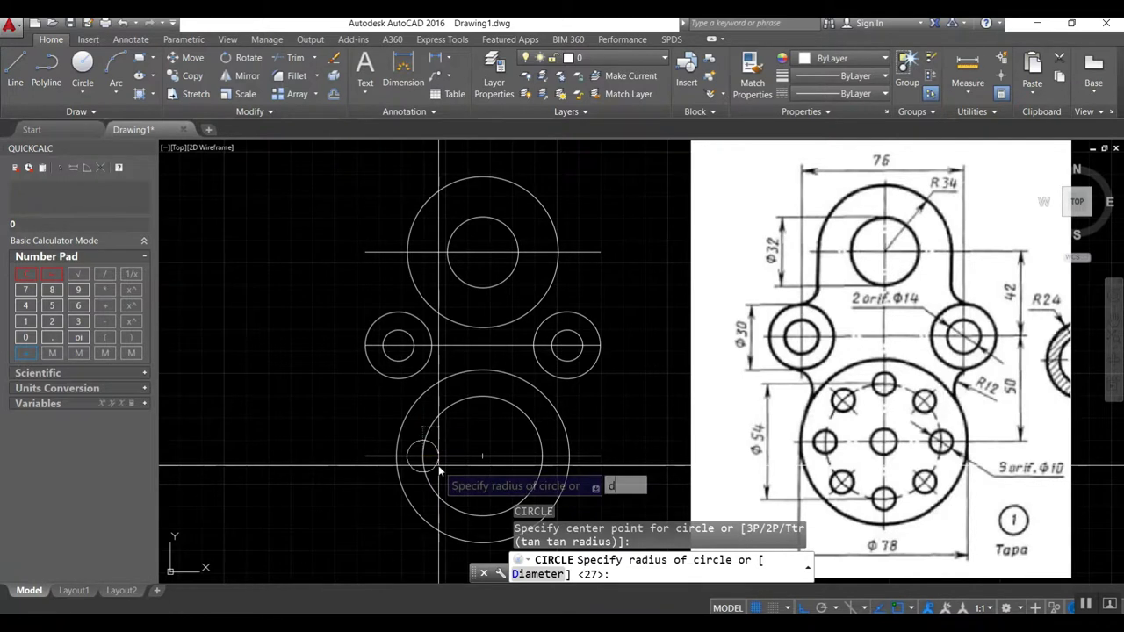
key("Return")
type("10")
key("Return")
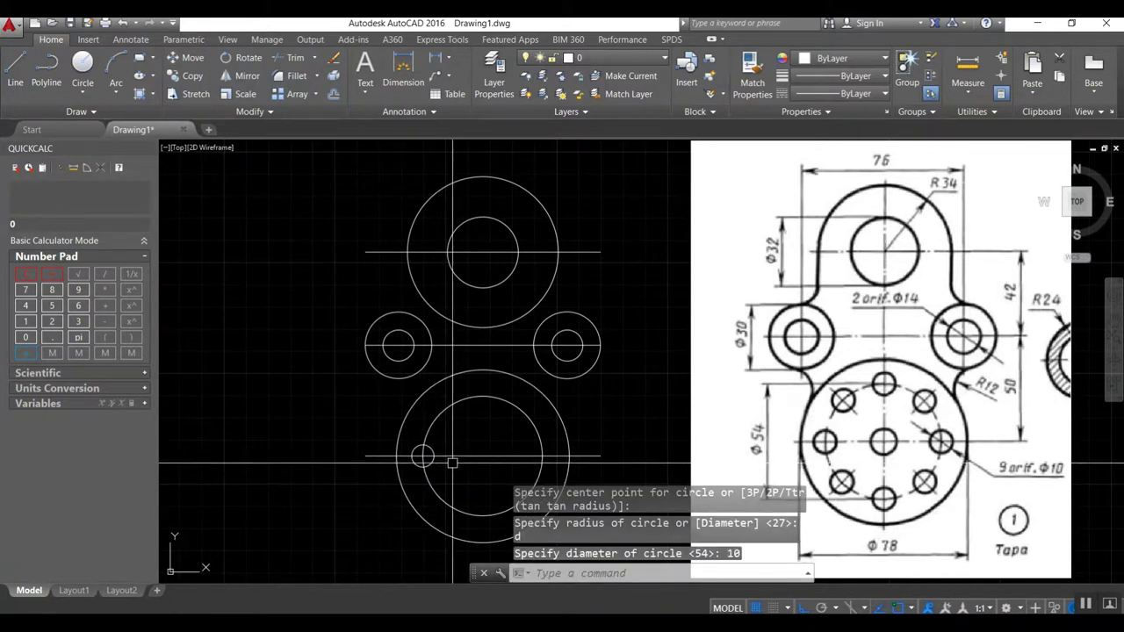
type("ar")
key("Return")
Step: Polar-array the Ø10 hole into 8 holes around the Ø78 circle's centre
left_click(430, 449)
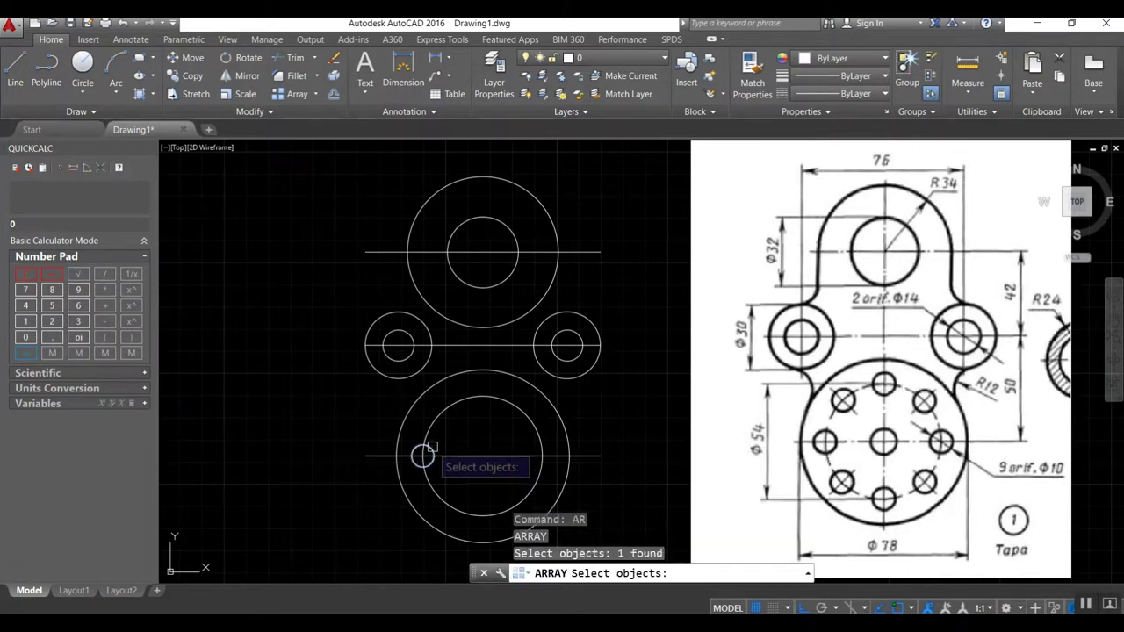
key("Return")
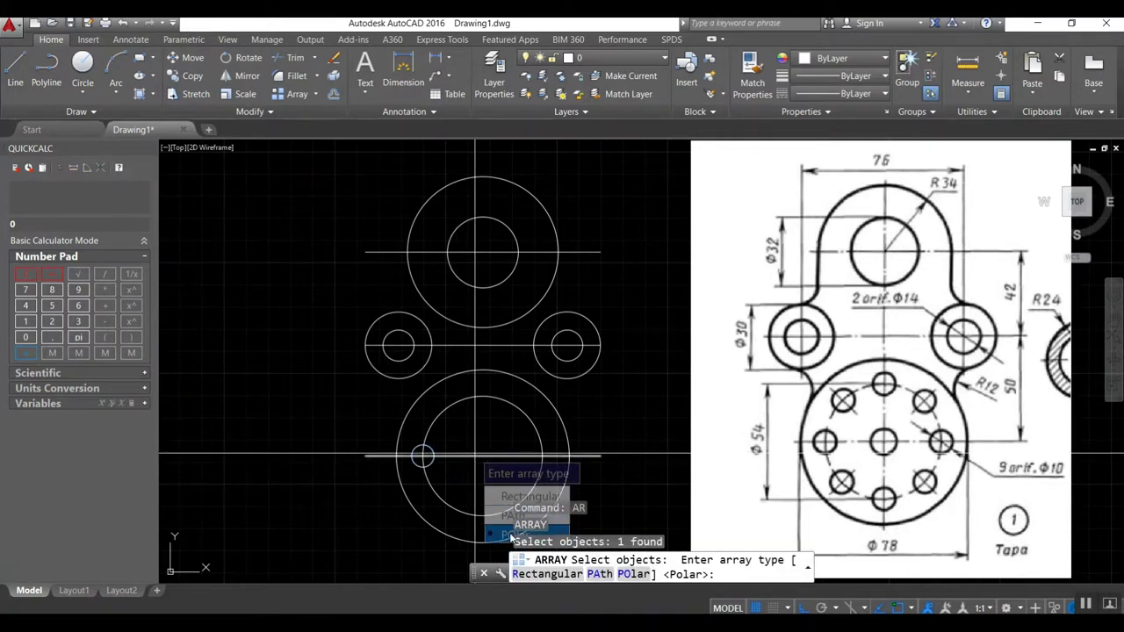
left_click(518, 533)
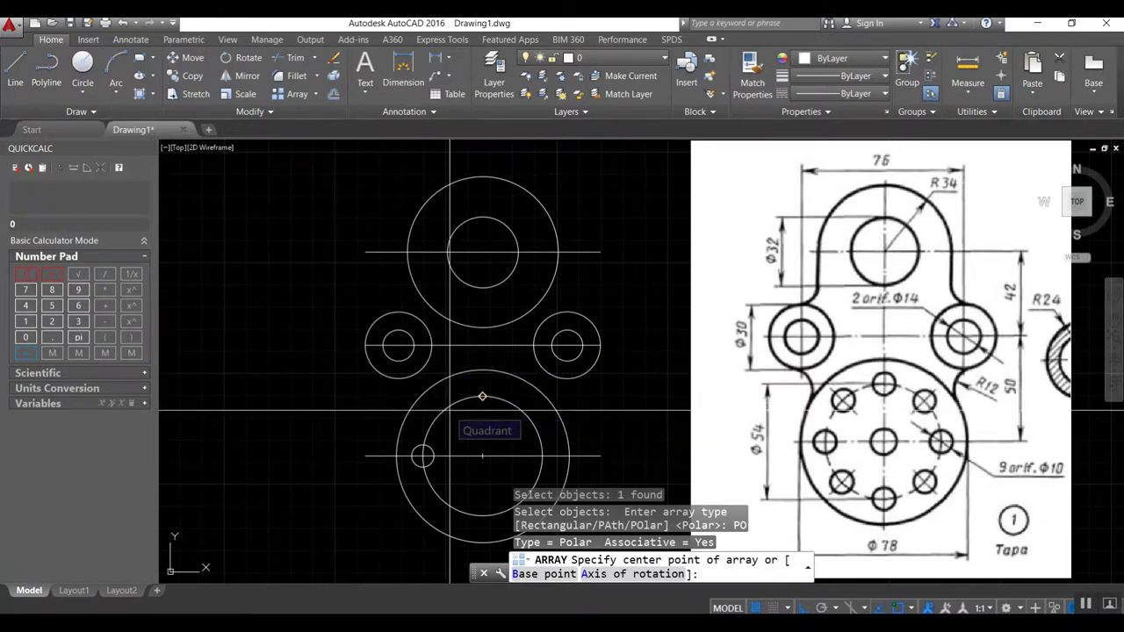
middle_click_drag(452, 363, 448, 317)
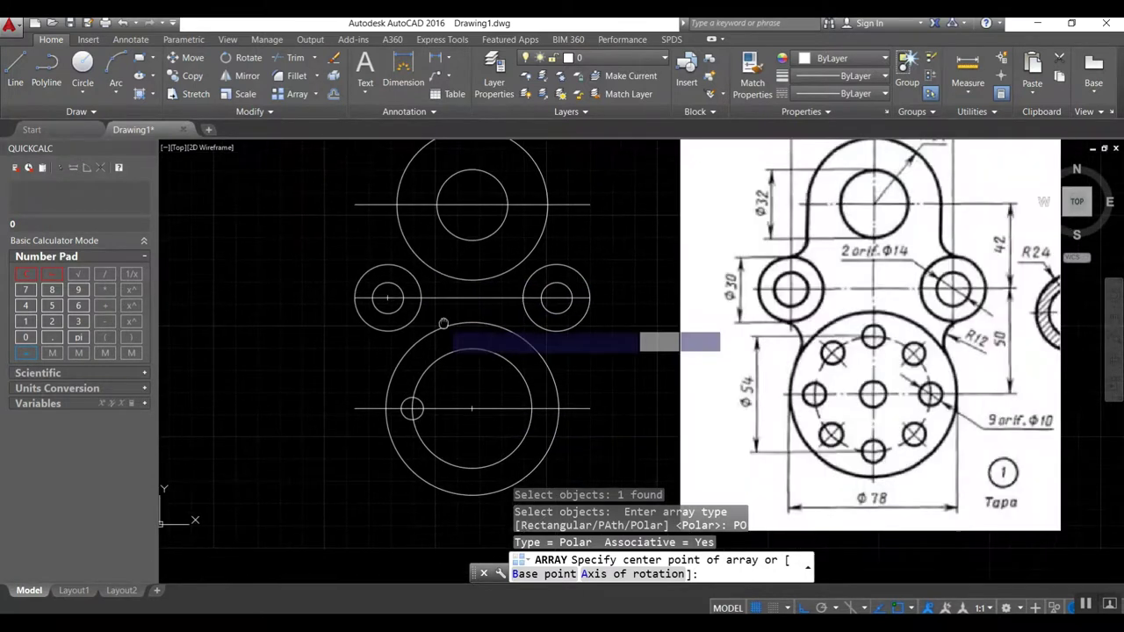
left_click(472, 409)
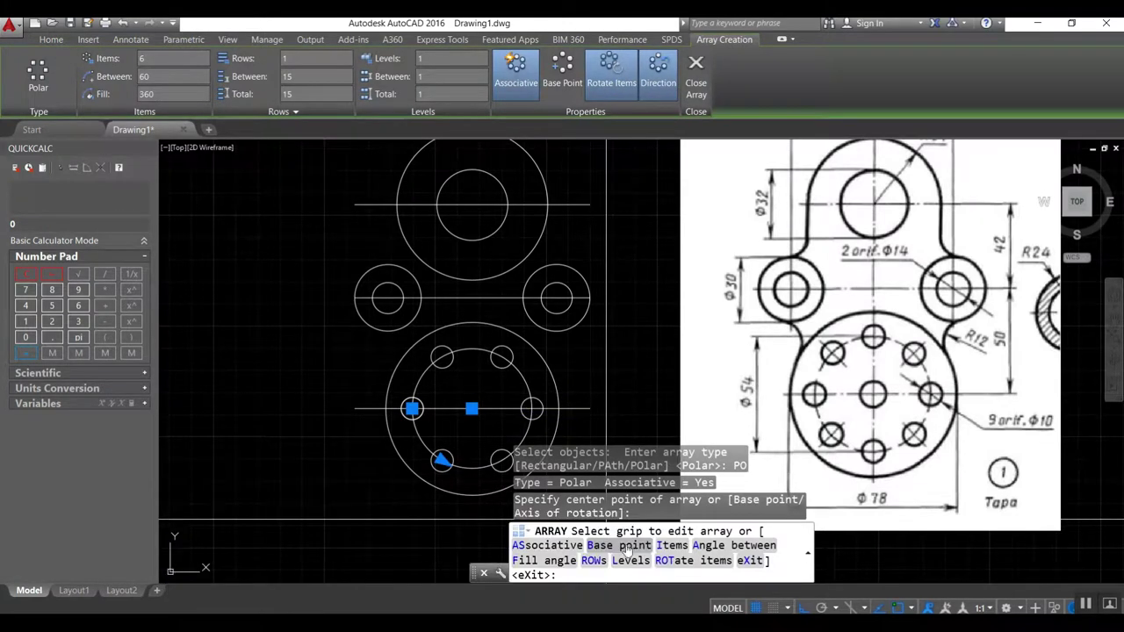
left_click(669, 546)
type("8")
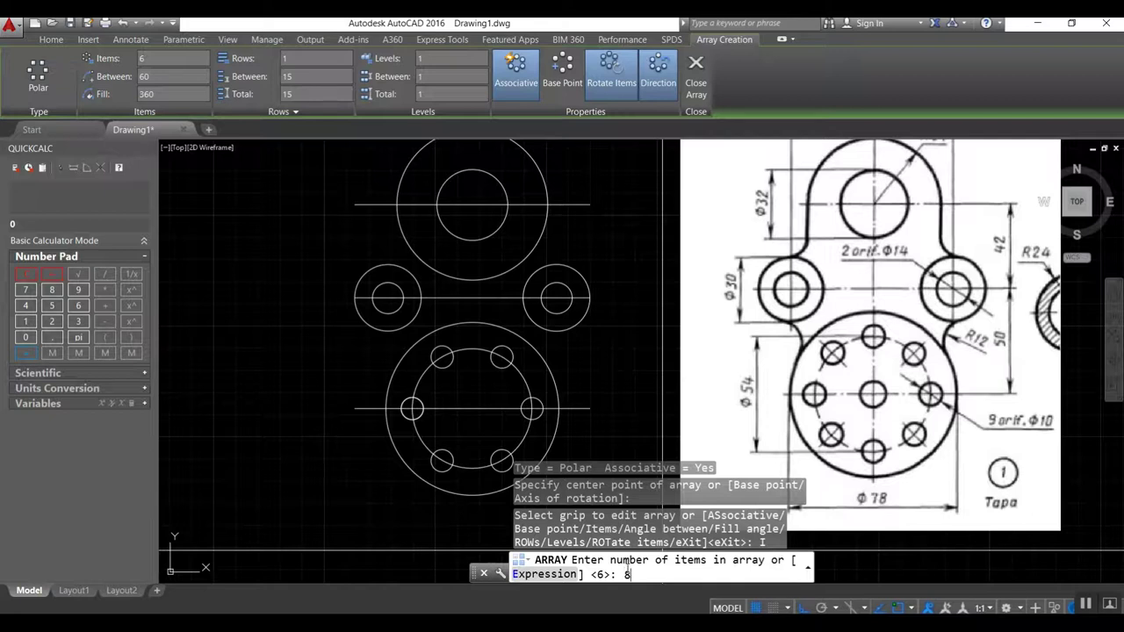
key("Return")
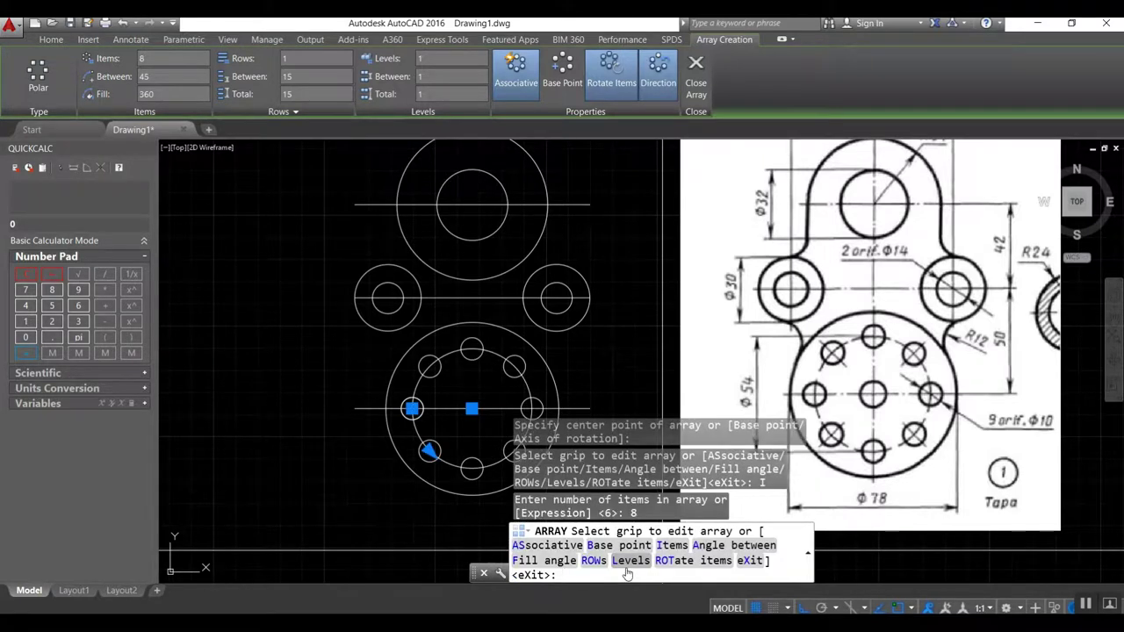
key("Escape")
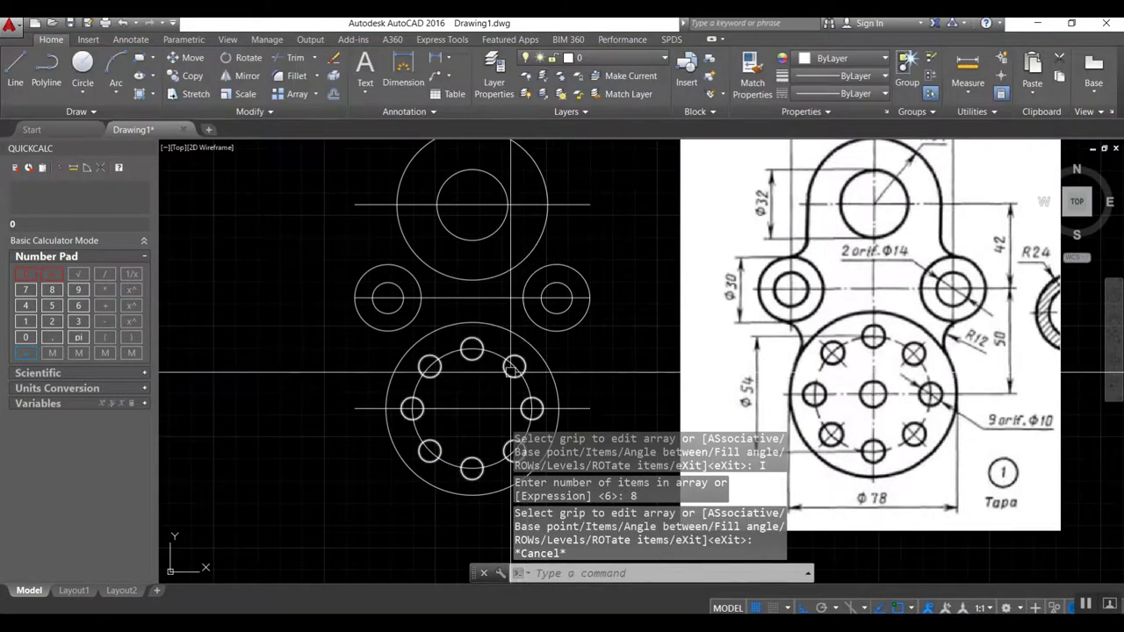
Step: Explode the bolt-hole array into separate circles
type("x")
key("Return")
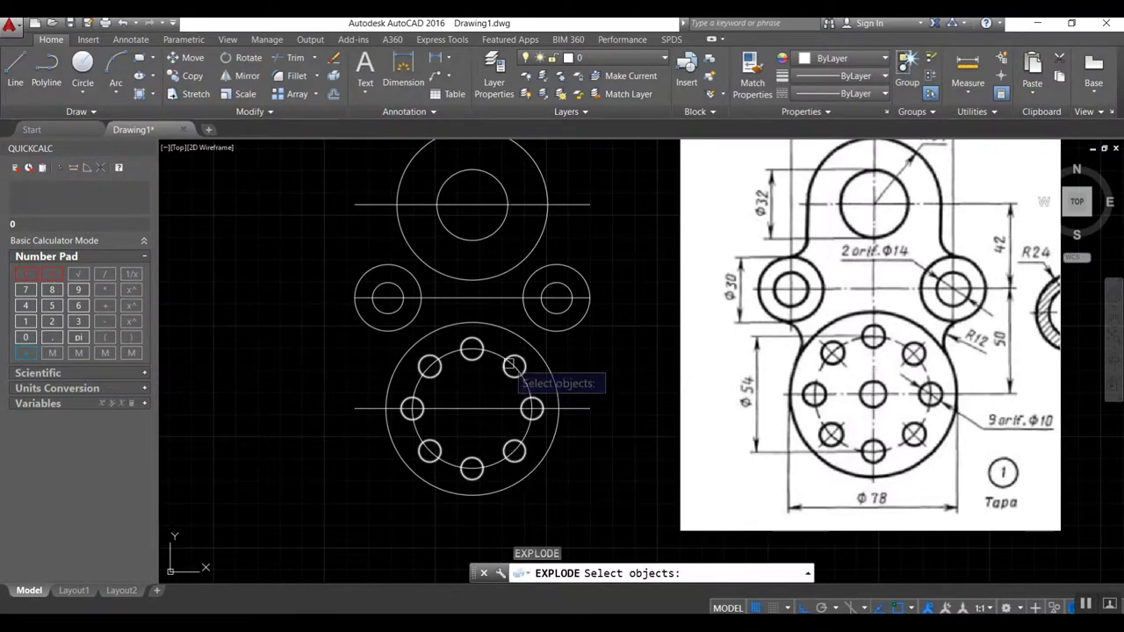
left_click(516, 355)
key("Return")
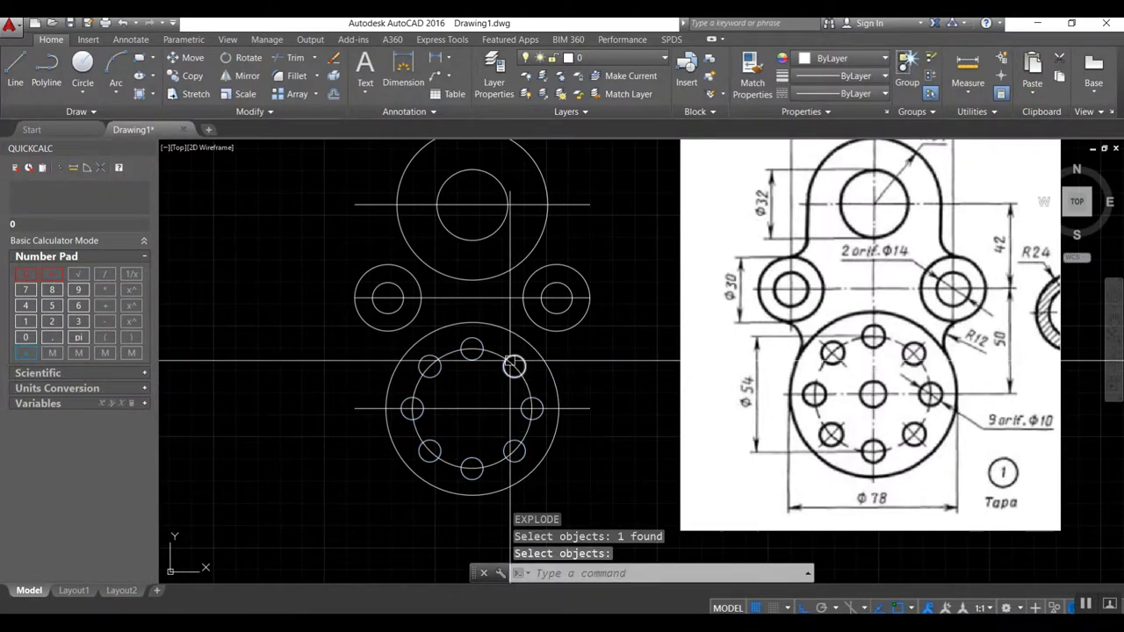
Step: Draw a Ø12 hole at the centre of the bolt circle
type("c")
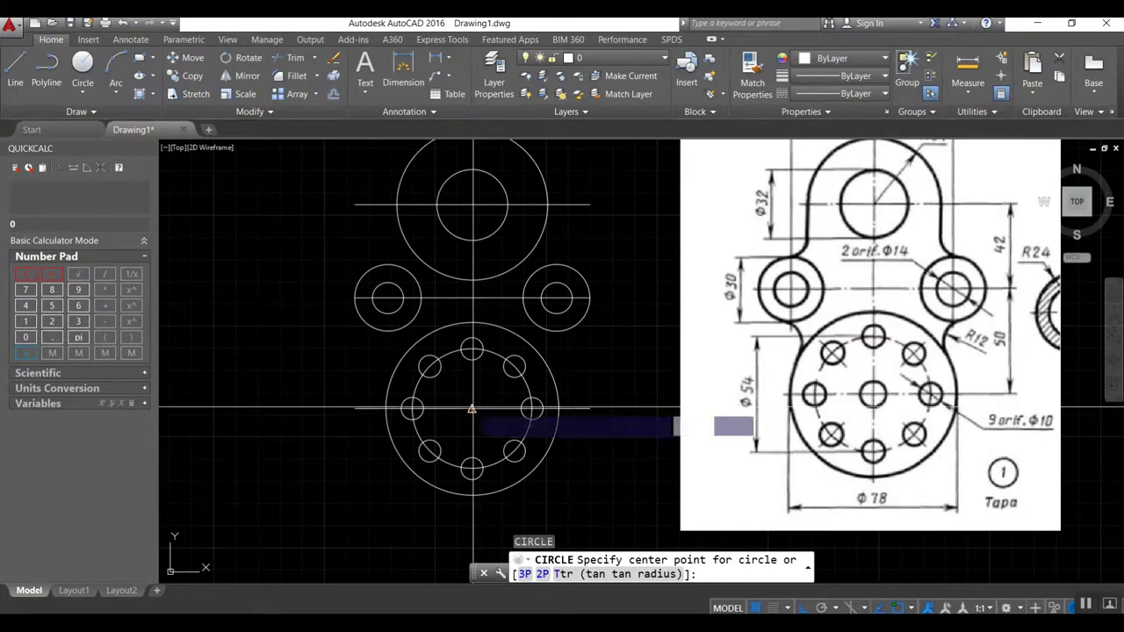
left_click(472, 408)
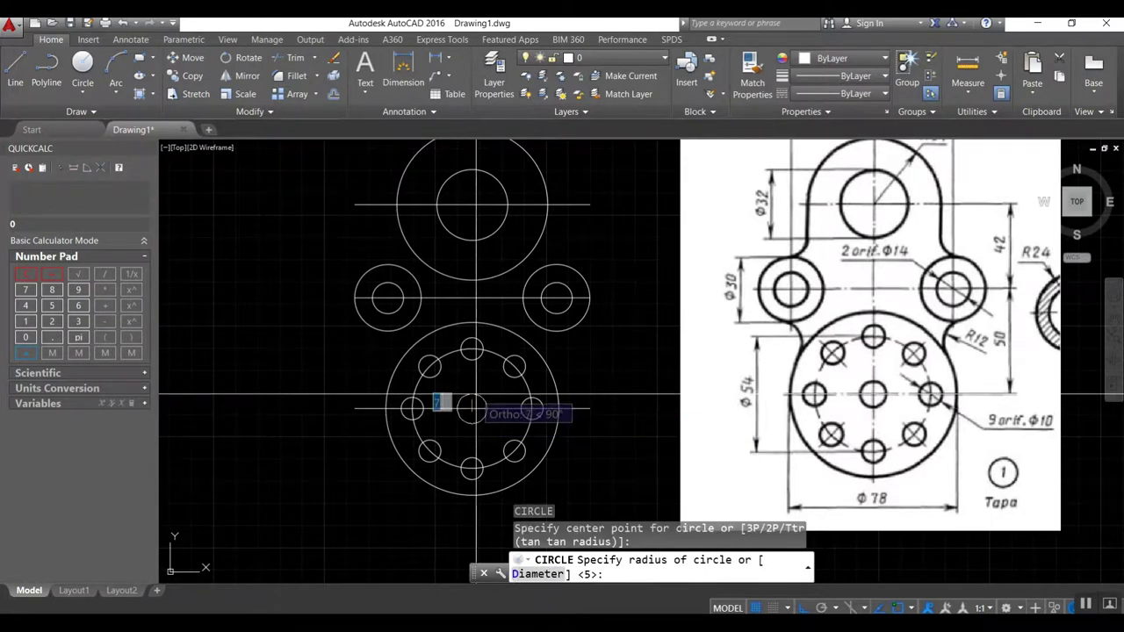
type("d")
key("Return")
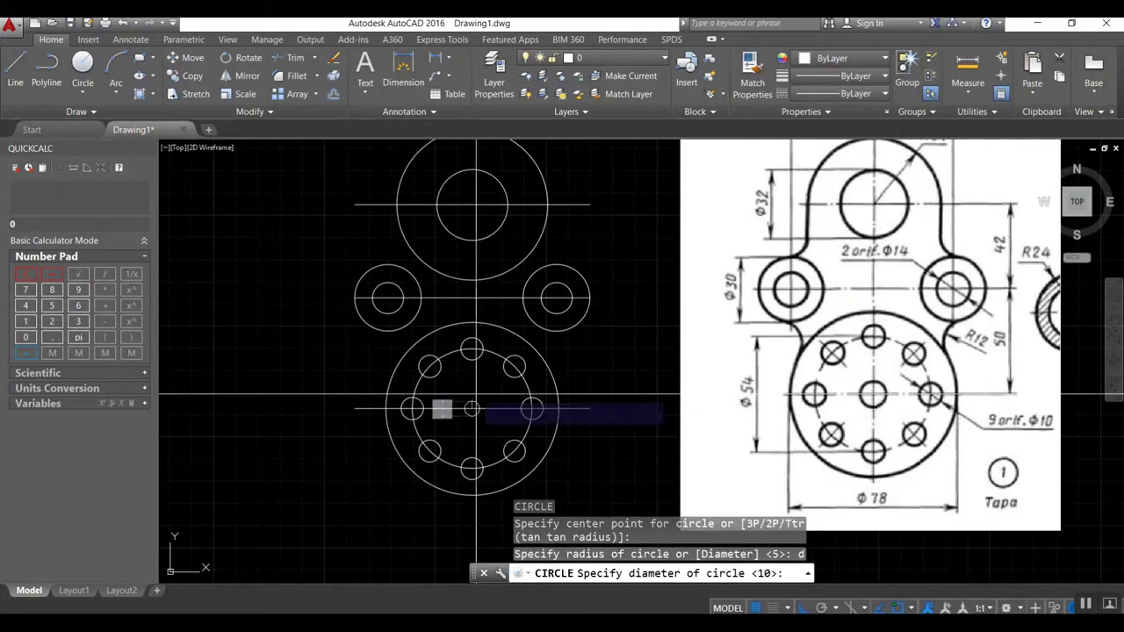
type("12")
key("Return")
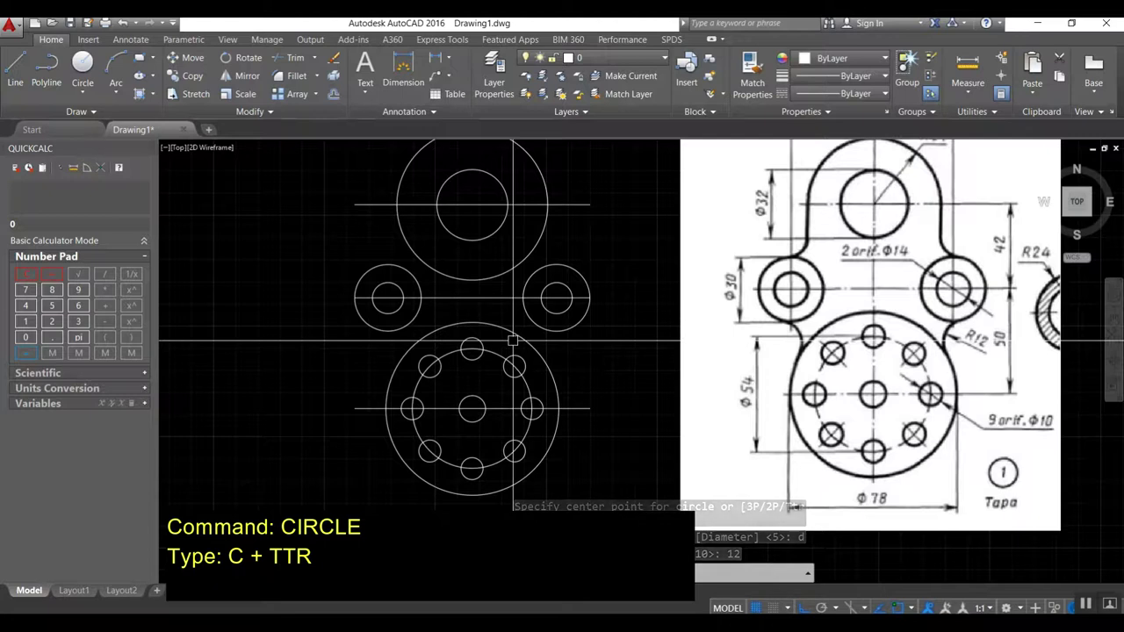
Step: Draw an R12 circle tangent to the large lower circle and left side circle
type("ttr")
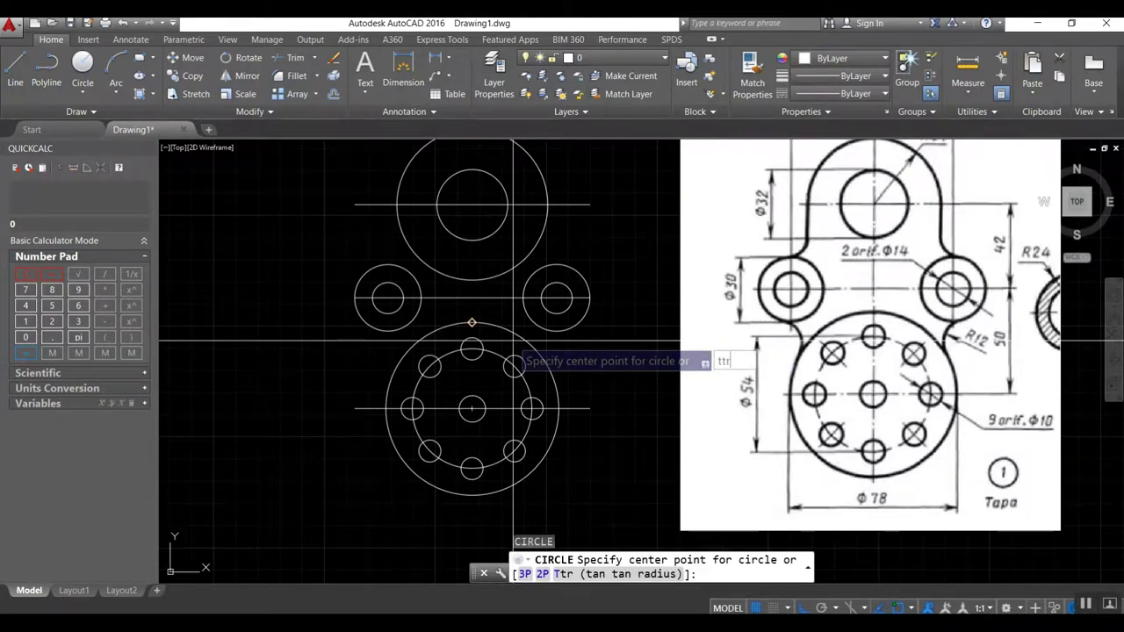
key("Return")
left_click(401, 361)
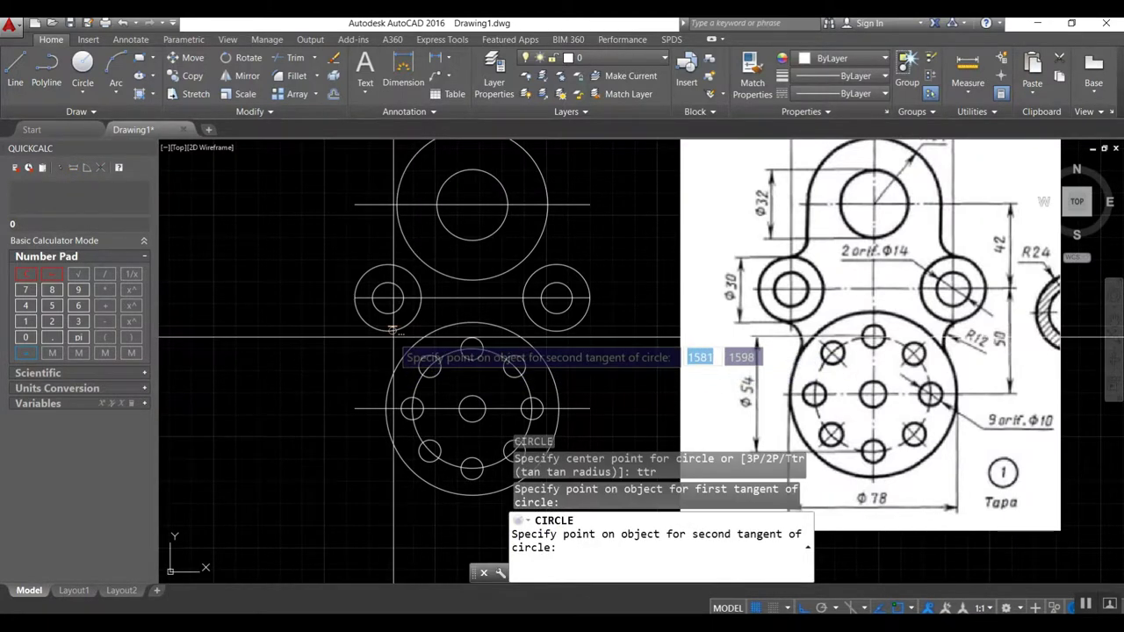
left_click(389, 330)
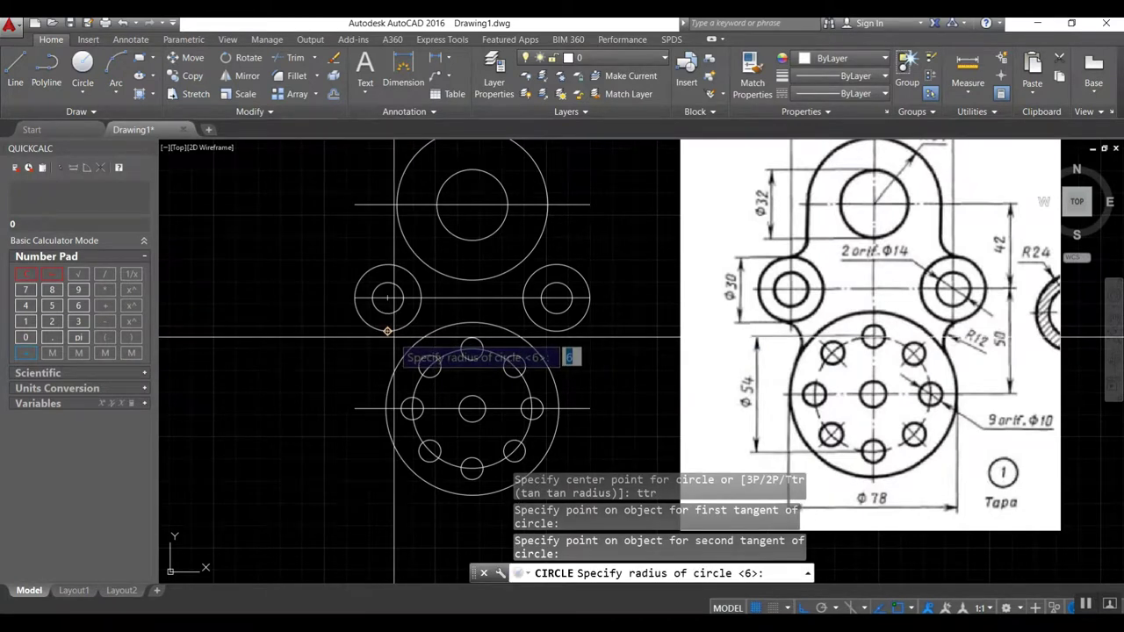
type("12")
key("Return")
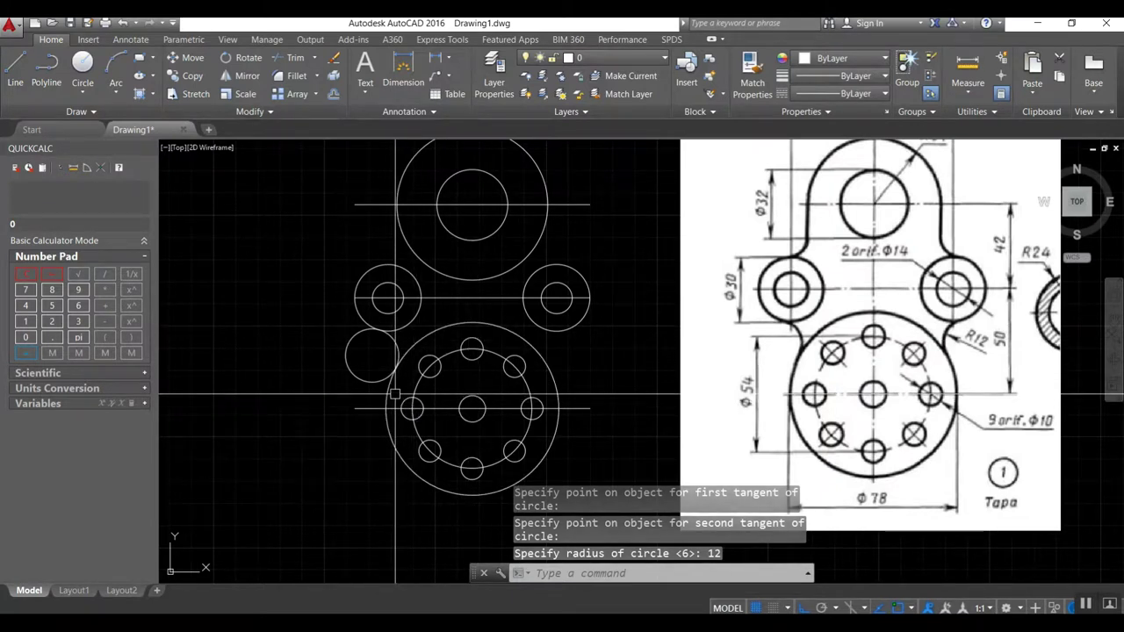
Step: Trim the R12 circle's outer part, leaving the fillet arc
type("tr")
key("Return")
left_click(388, 397)
left_click(364, 322)
key("Return")
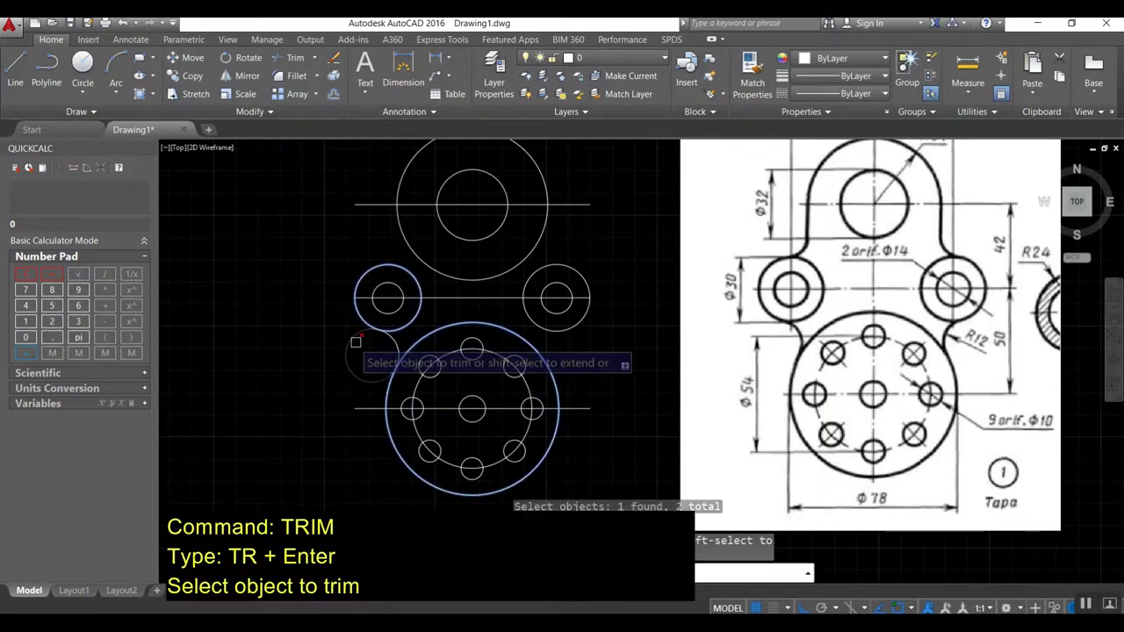
left_click(355, 343)
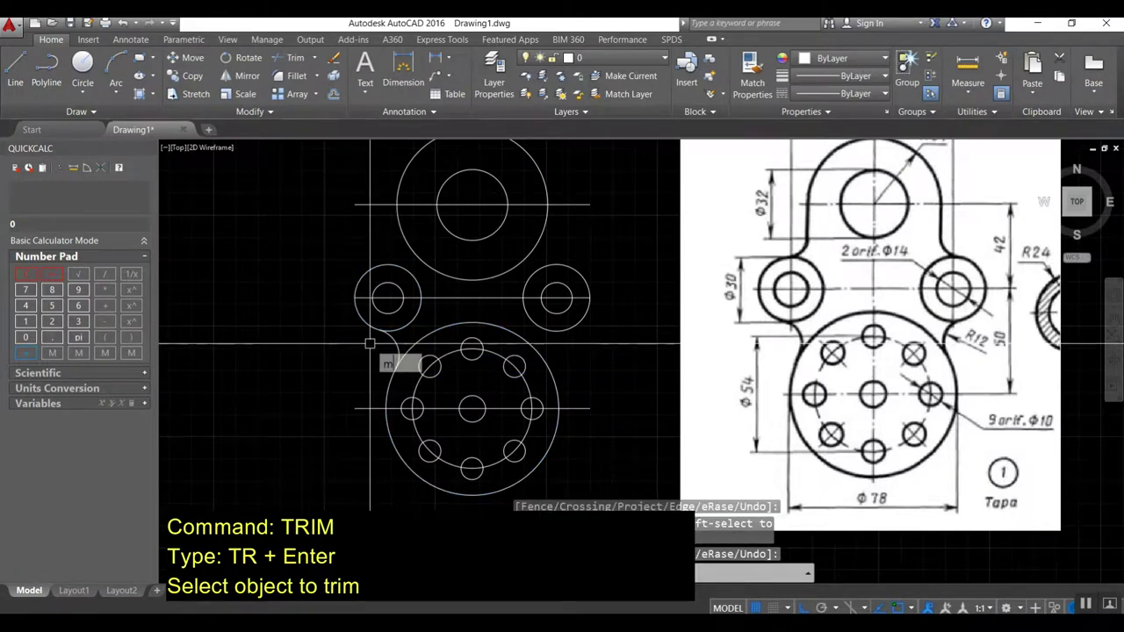
Step: Mirror the R12 arc across the vertical centre line to the right side
type("i")
key("Return")
left_click(387, 339)
key("Return")
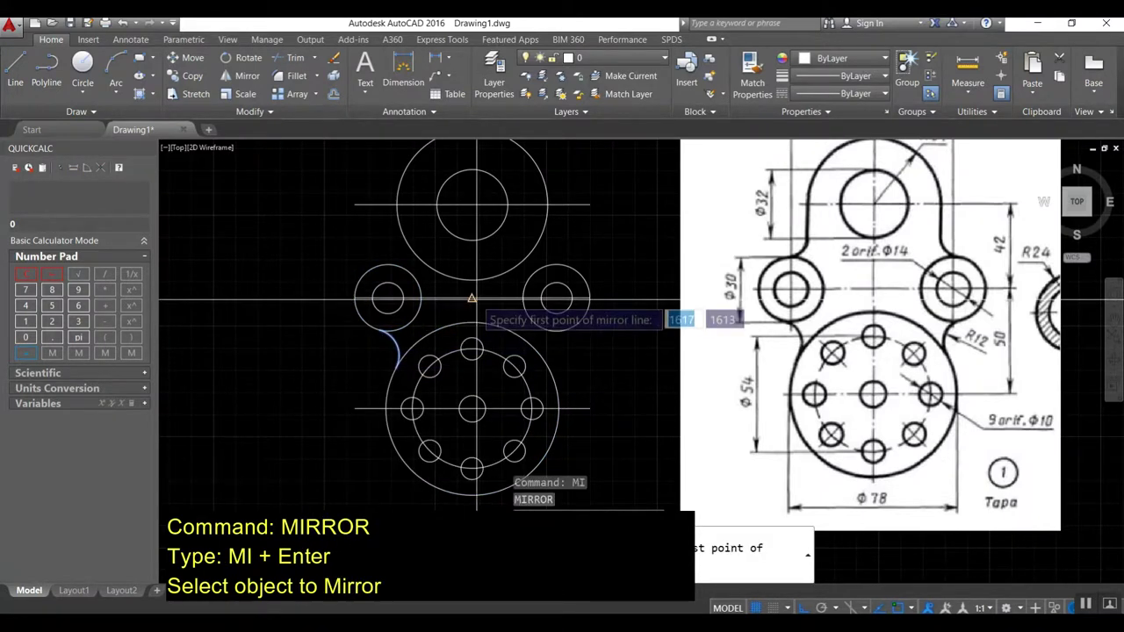
left_click(472, 510)
left_click(471, 205)
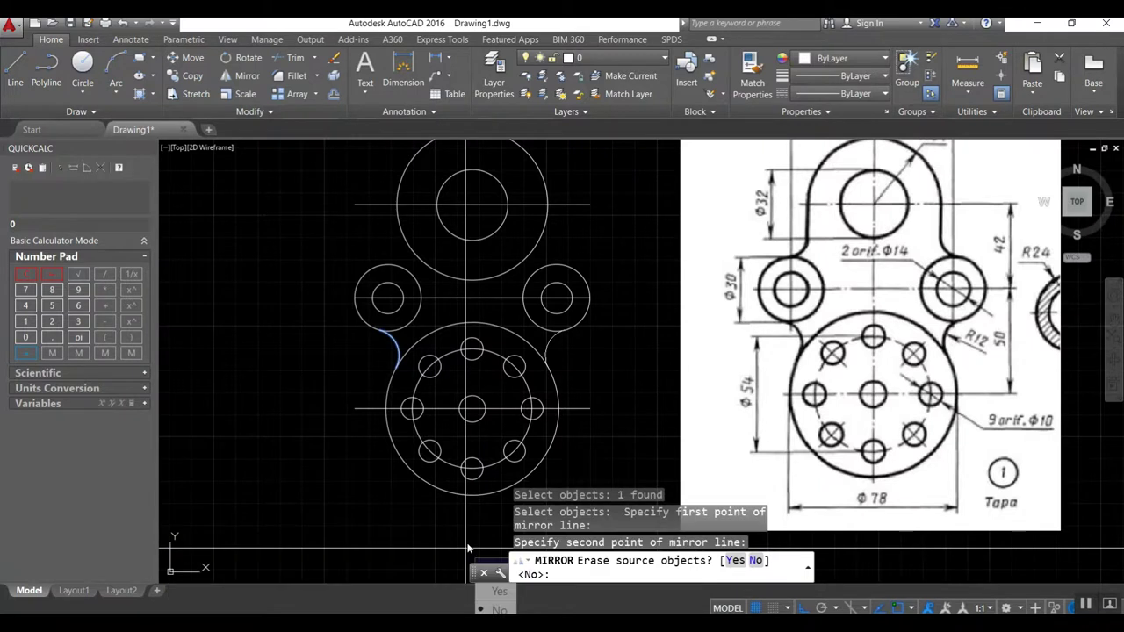
key("Return")
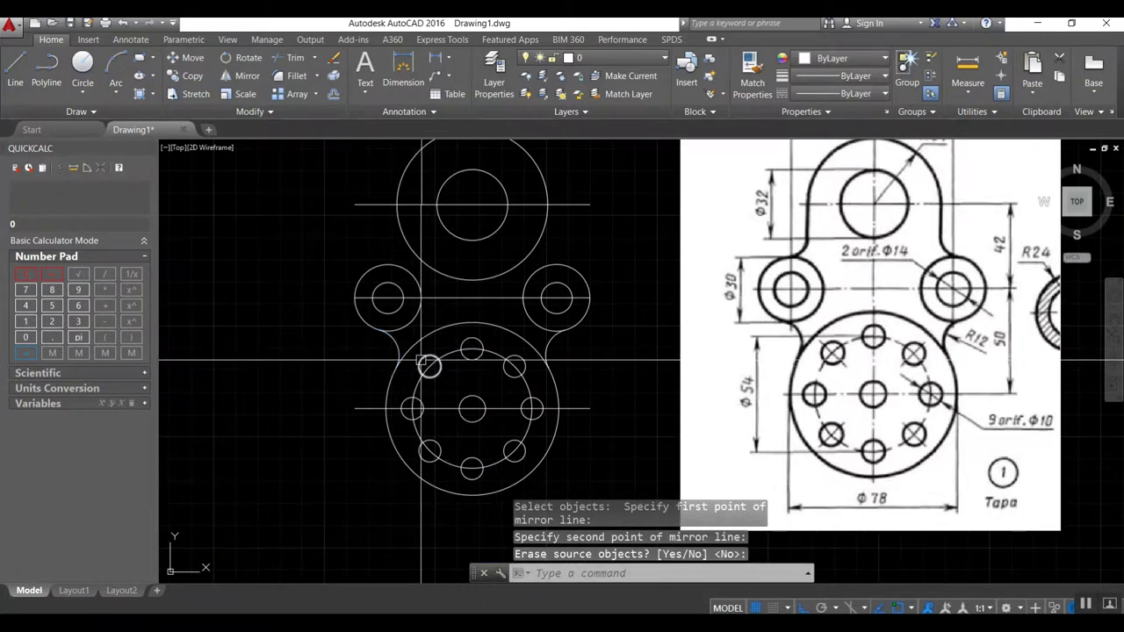
key("Return")
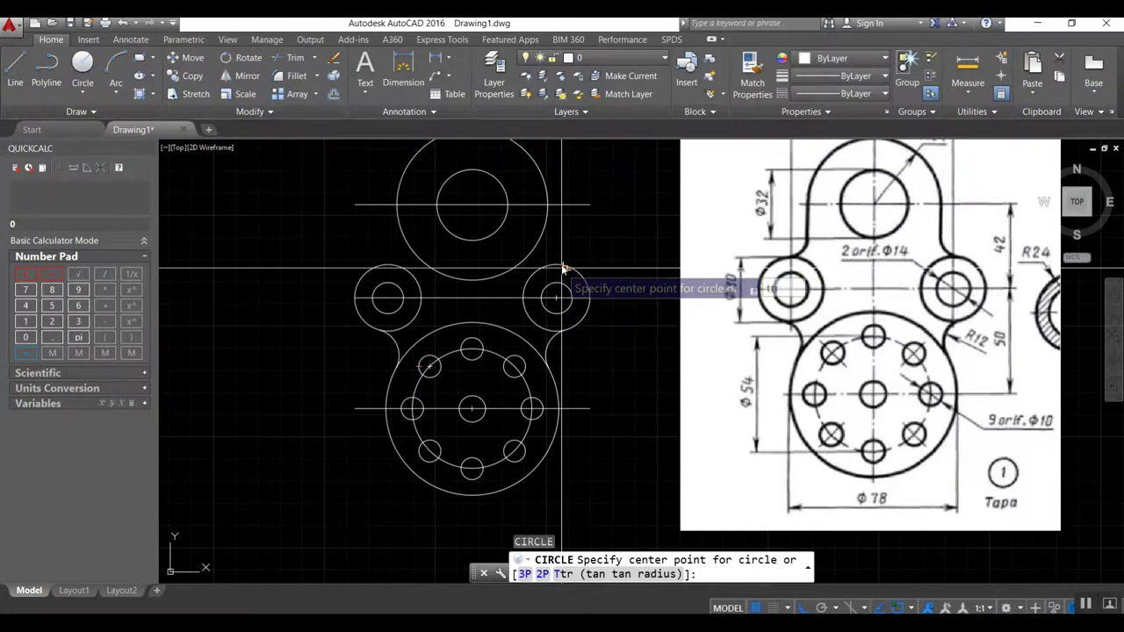
Step: Draw a radius-6 TTR circle tangent to the right small circle and the top circle
type("ttr")
key("Return")
left_click(562, 264)
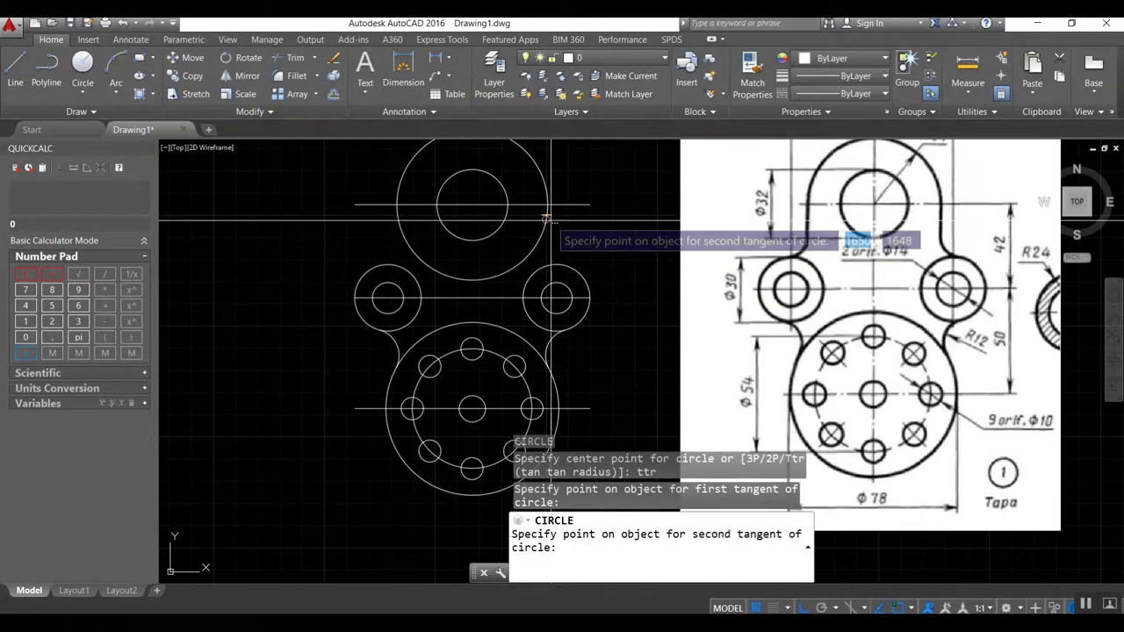
left_click(547, 205)
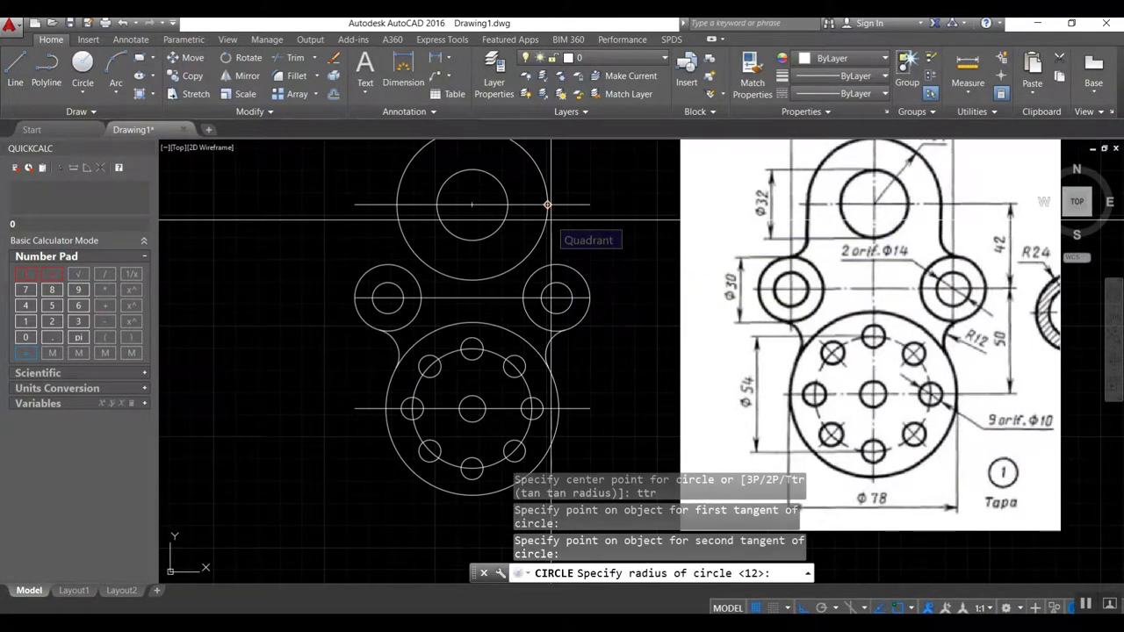
type("6")
key("Return")
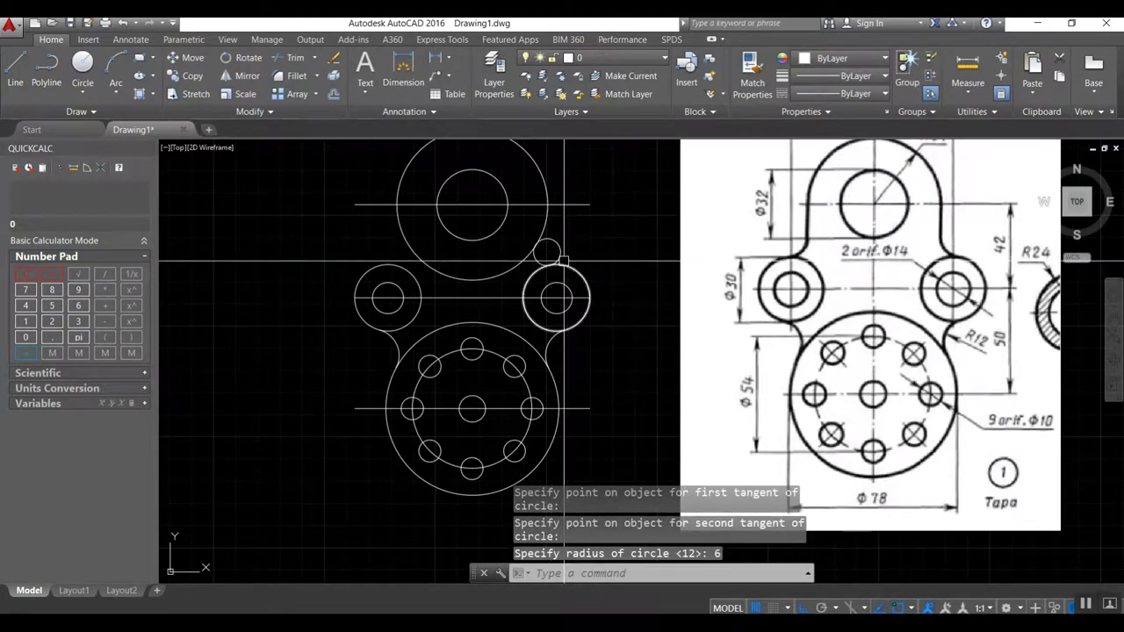
Step: Erase the small tangent circle just drawn
type("E")
key("Return")
left_click(551, 243)
key("Return")
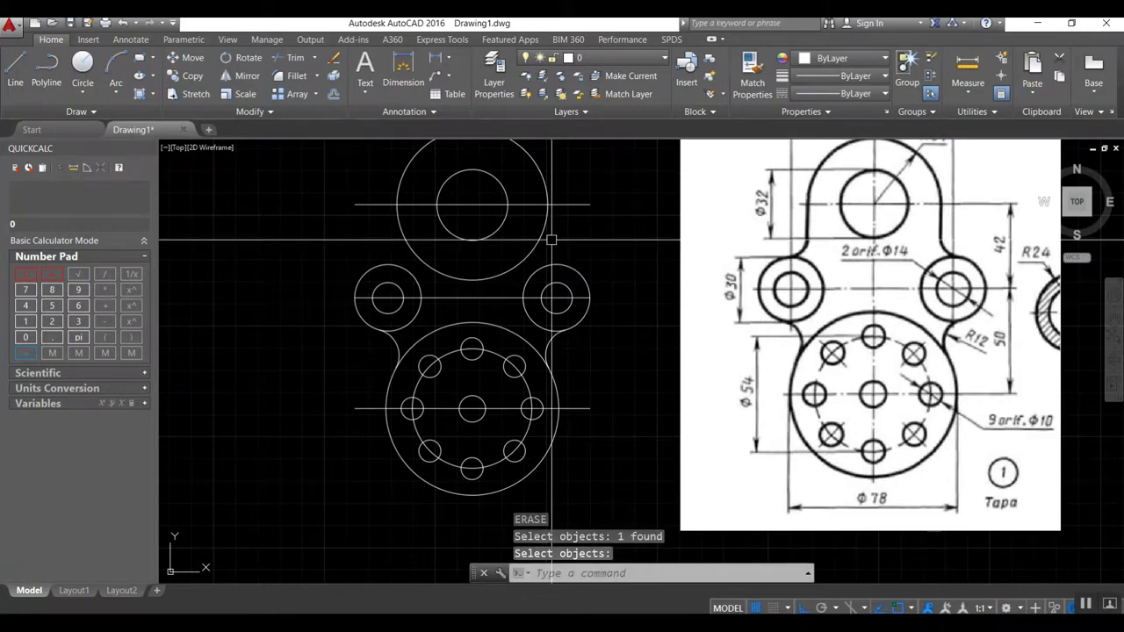
Step: Draw a 23-unit vertical line straight down from the top circle's right quadrant
type("l")
key("Return")
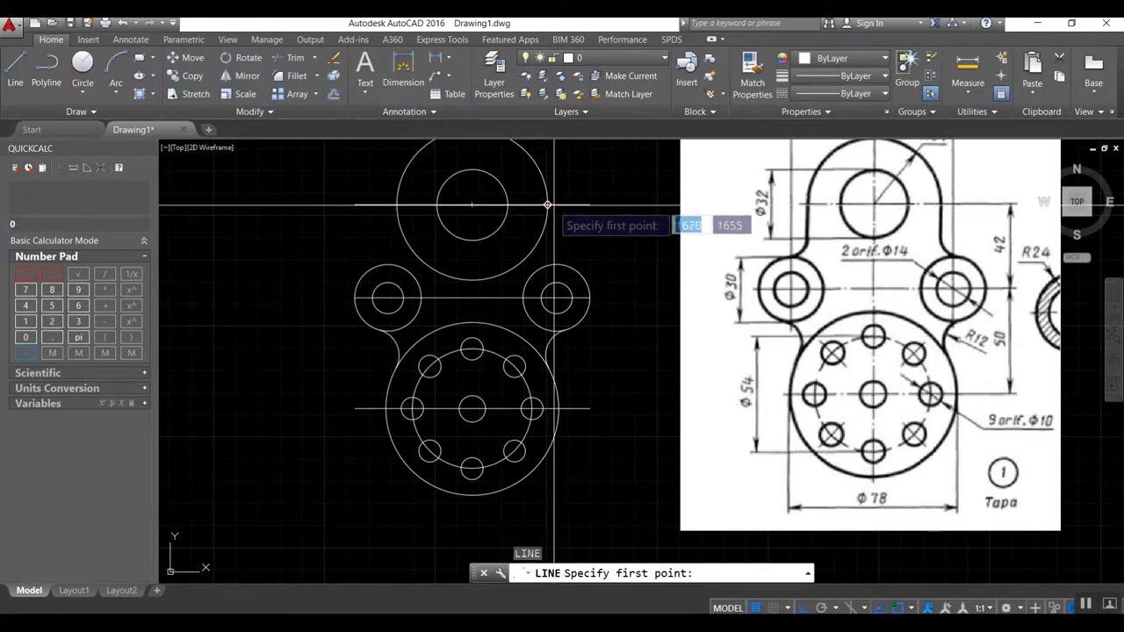
left_click(546, 204)
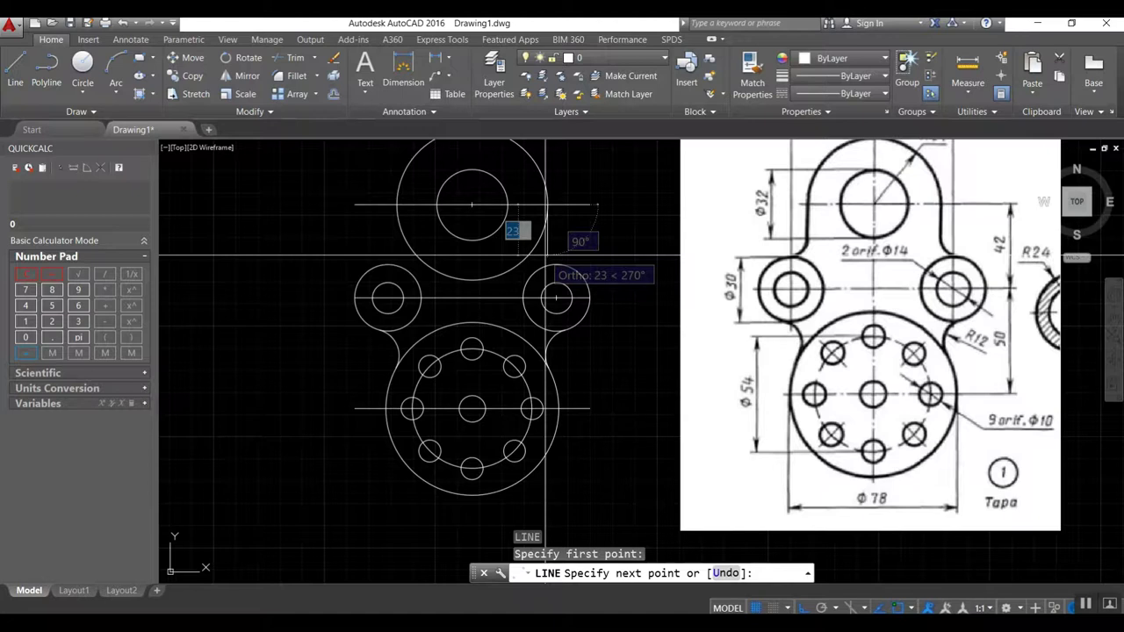
key("Return")
key("Return")
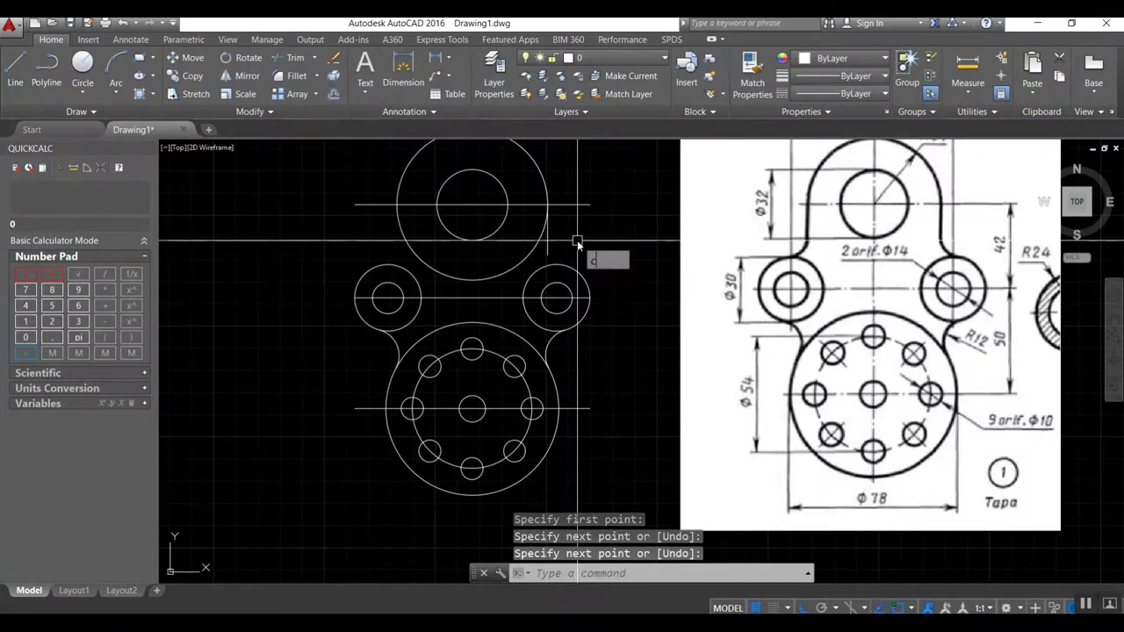
key("Return")
type("ttr")
key("Return")
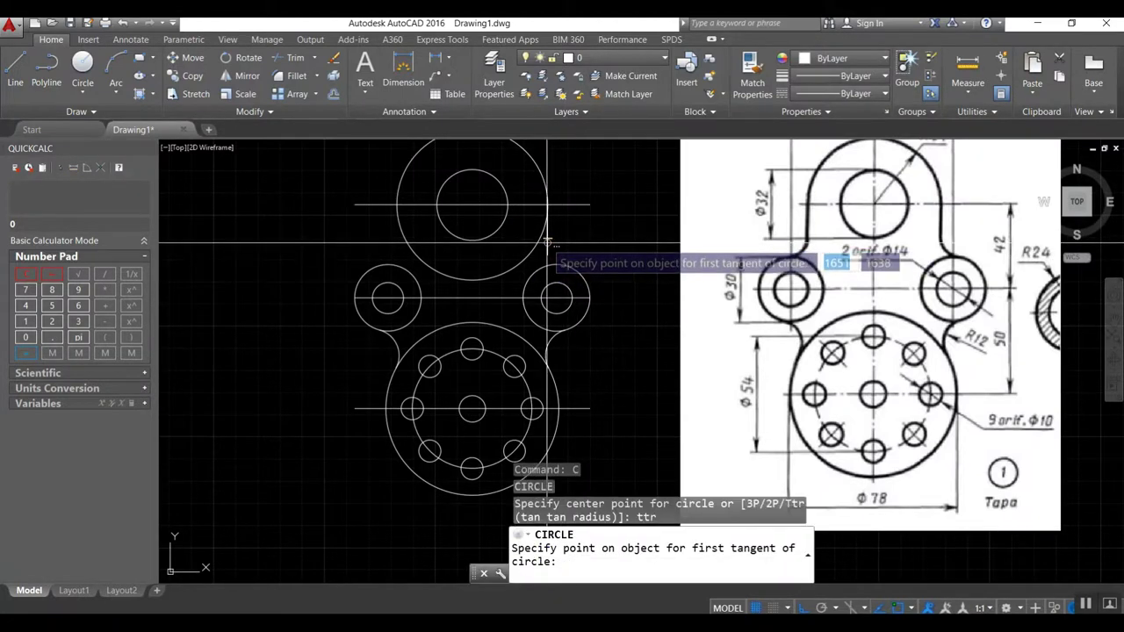
Step: Draw a radius-6 circle tangent to the new vertical line and the right small circle
left_click(545, 242)
left_click(556, 264)
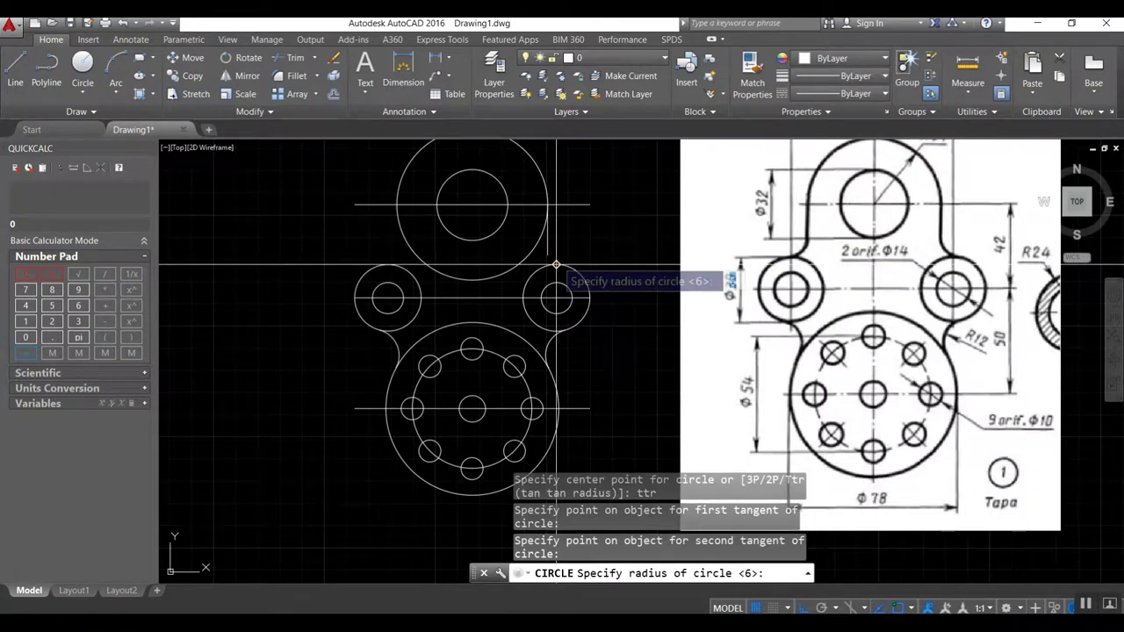
key("Return")
key("Return")
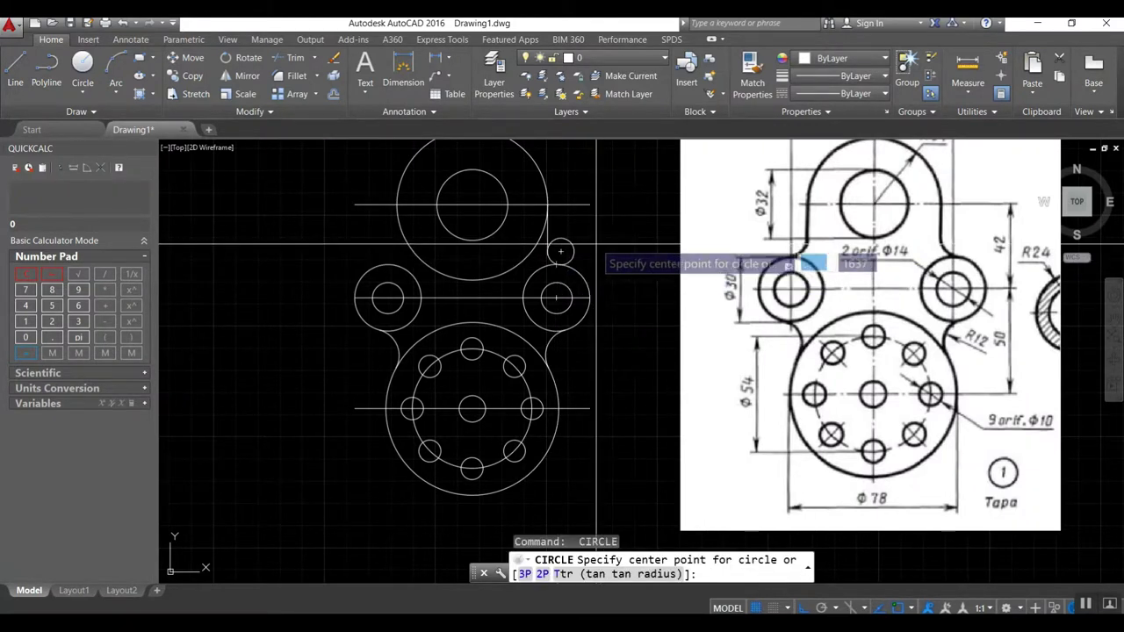
key("Escape")
Step: Trim the radius-6 circle down to a fillet arc between the line and right circle
type("tr")
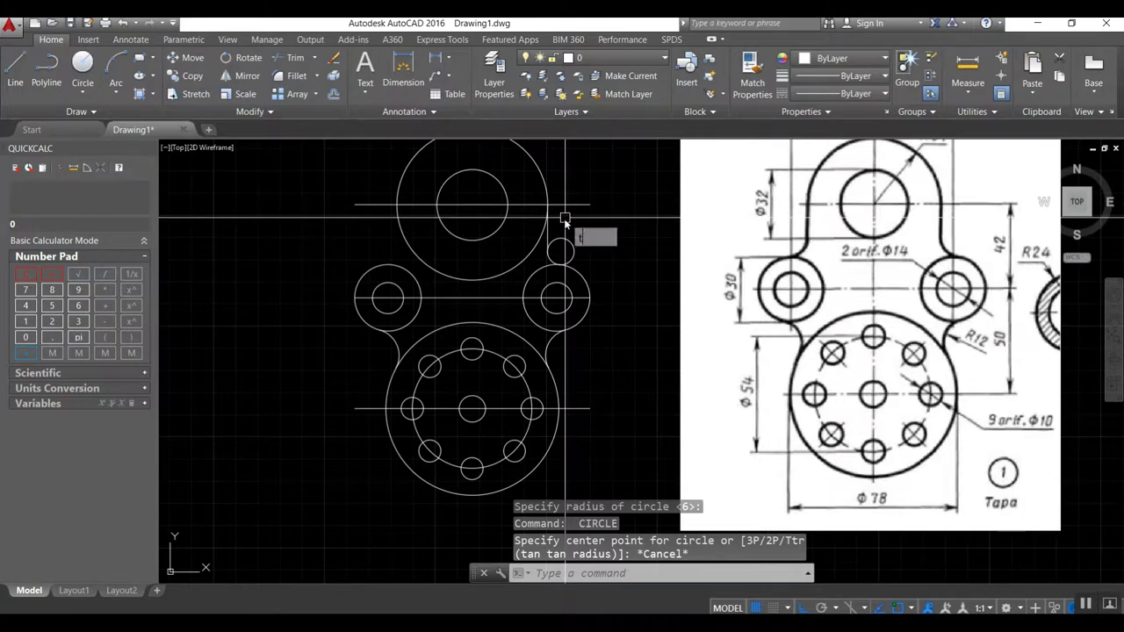
key("Return")
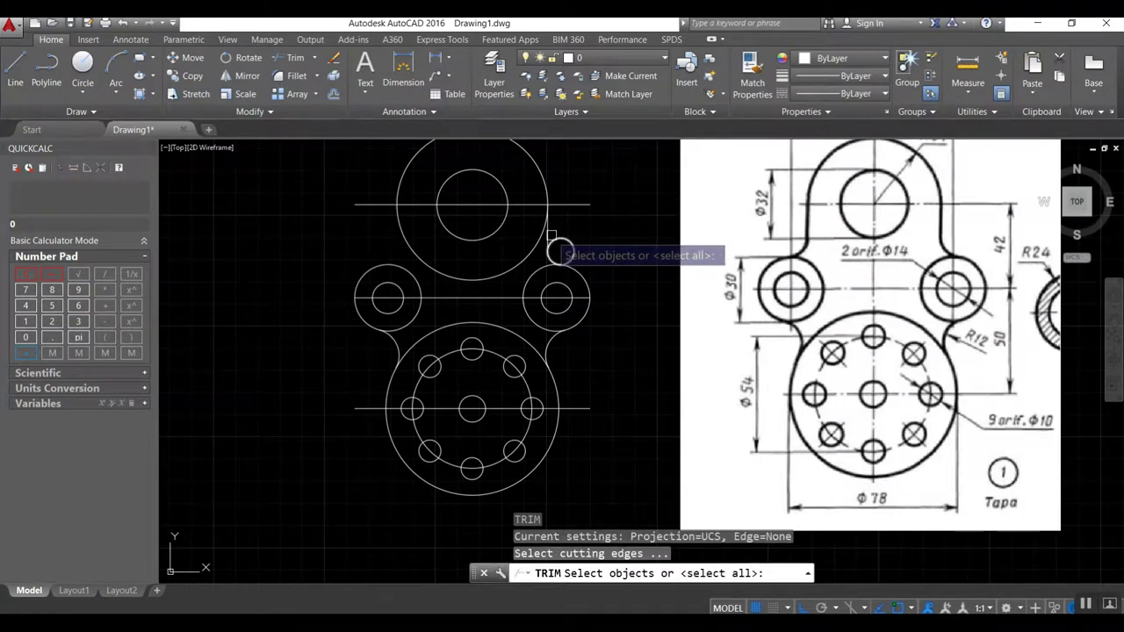
left_click(556, 238)
left_click(581, 269)
key("Return")
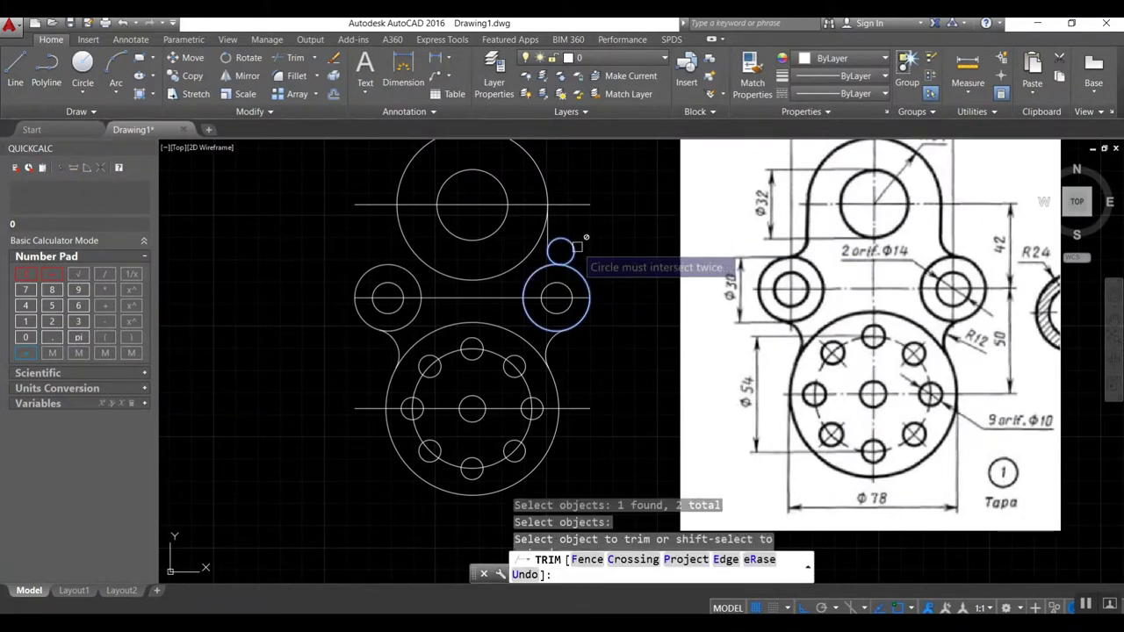
key("Escape")
key("Return")
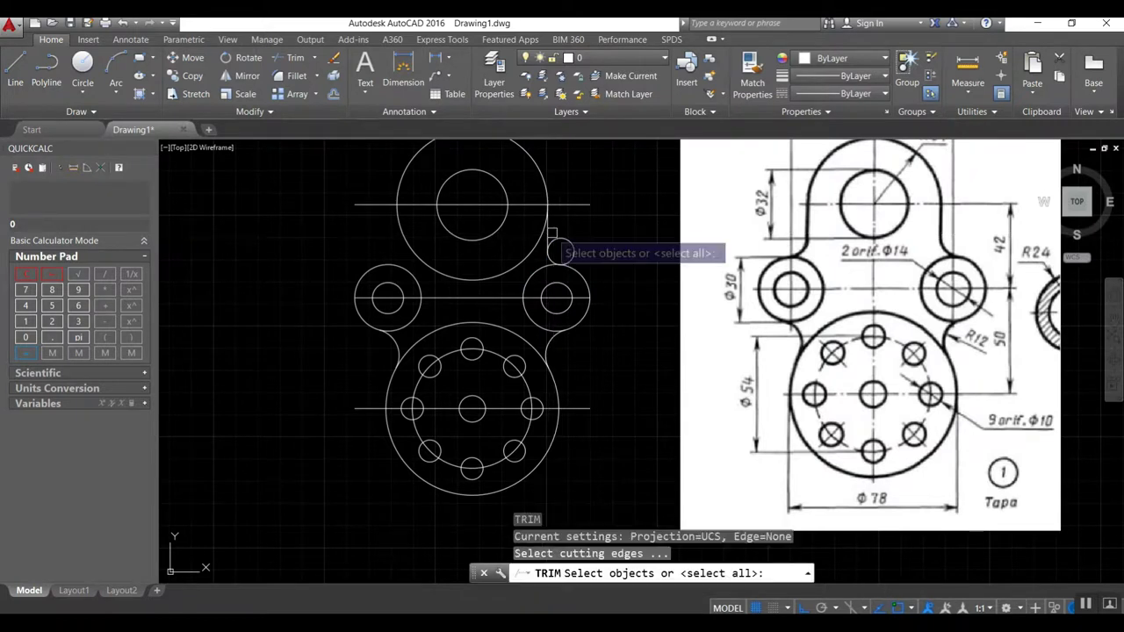
left_click(550, 231)
left_click(576, 272)
key("Return")
left_click(576, 249)
key("Return")
Step: Trim away the leftover vertical line below the fillet arc
scroll(576, 245, "up", 2)
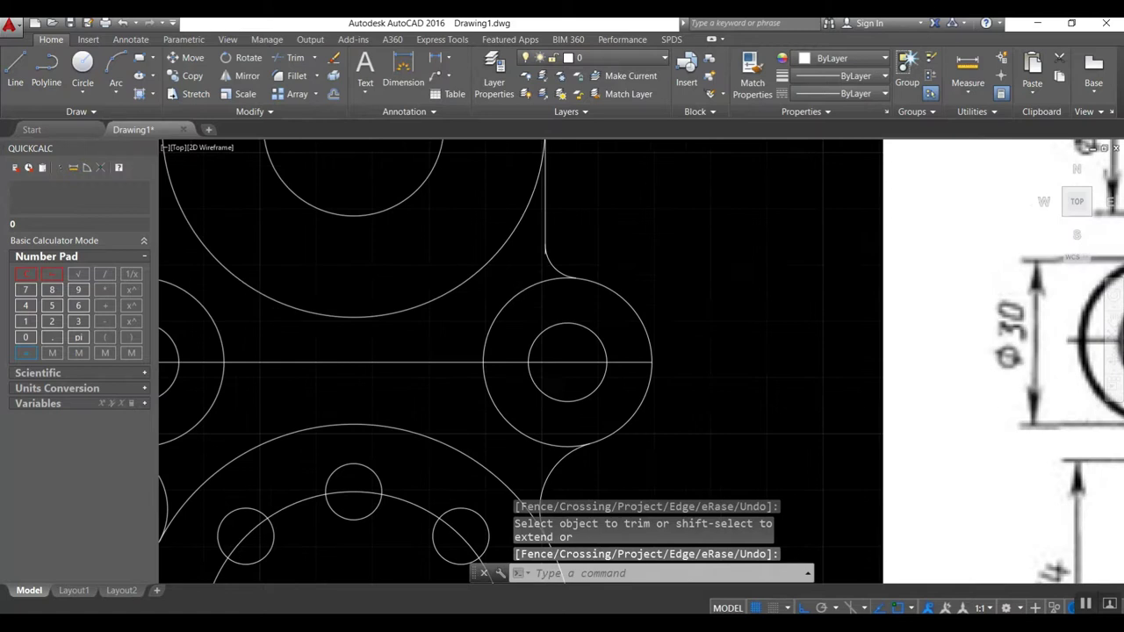
scroll(549, 248, "up", 2)
scroll(526, 241, "up", 4)
scroll(510, 249, "down", 2)
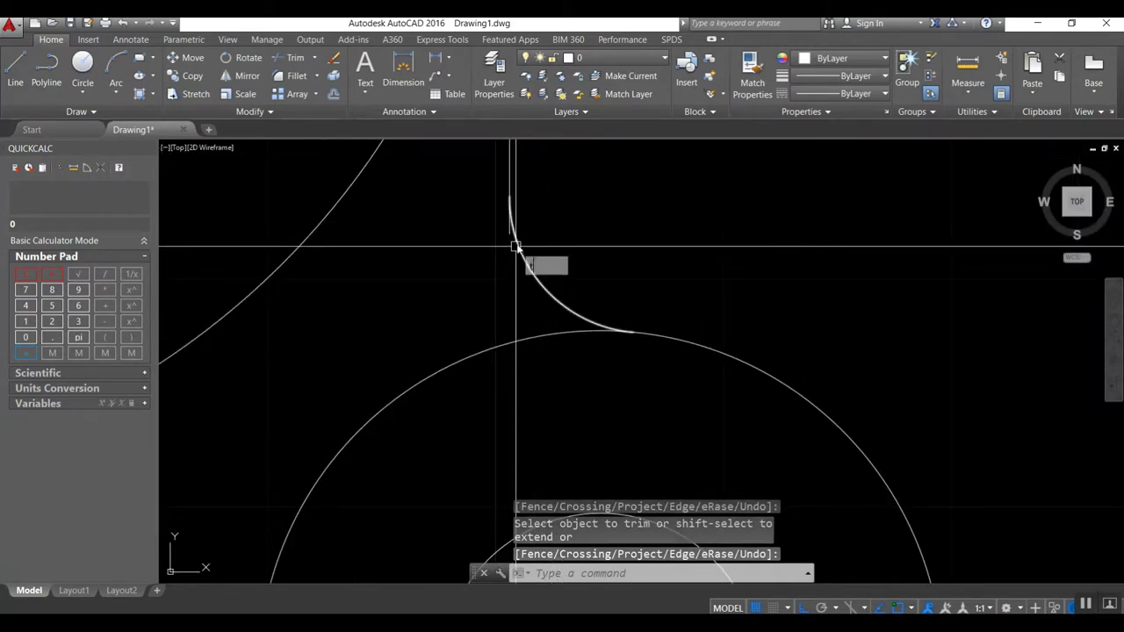
key("Return")
key("Return")
left_click(512, 244)
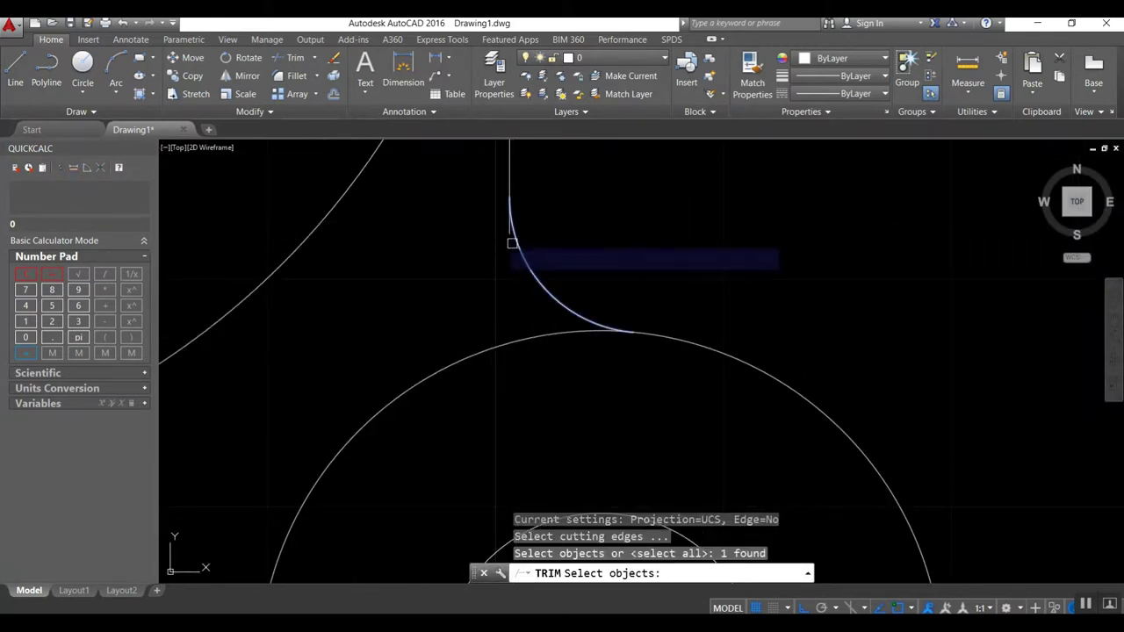
key("Return")
left_click(507, 230)
key("Return")
scroll(571, 255, "down", 2)
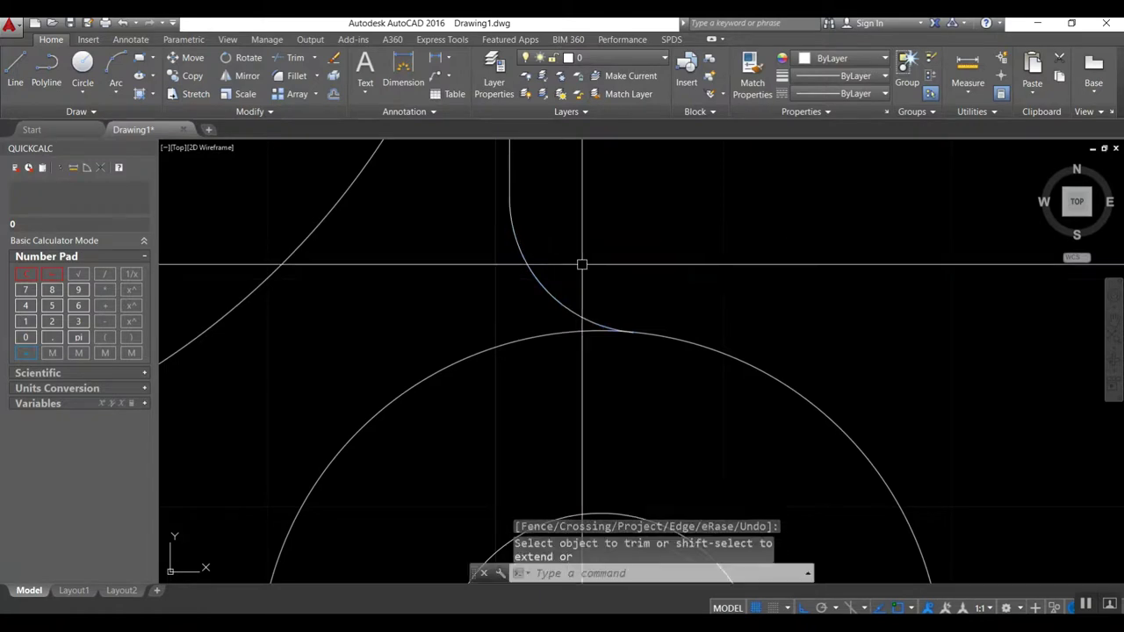
scroll(589, 272, "down", 4)
scroll(655, 361, "down", 2)
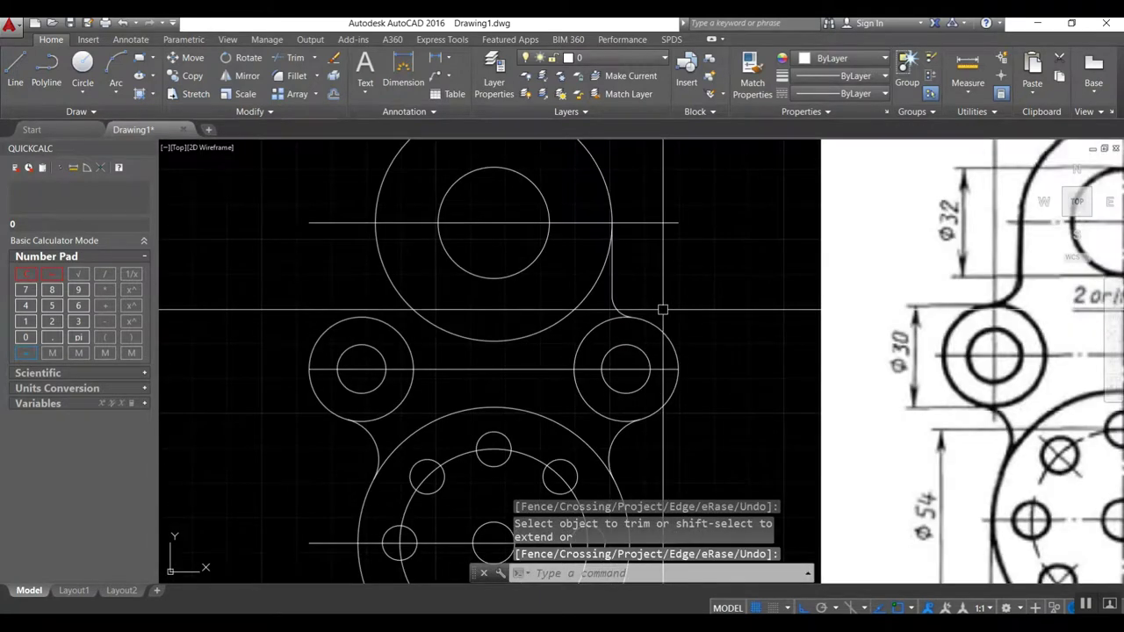
type("mi")
key("Return")
Step: Mirror the fillet arc and short vertical line across the vertical centre line, keeping the originals
left_click(616, 309)
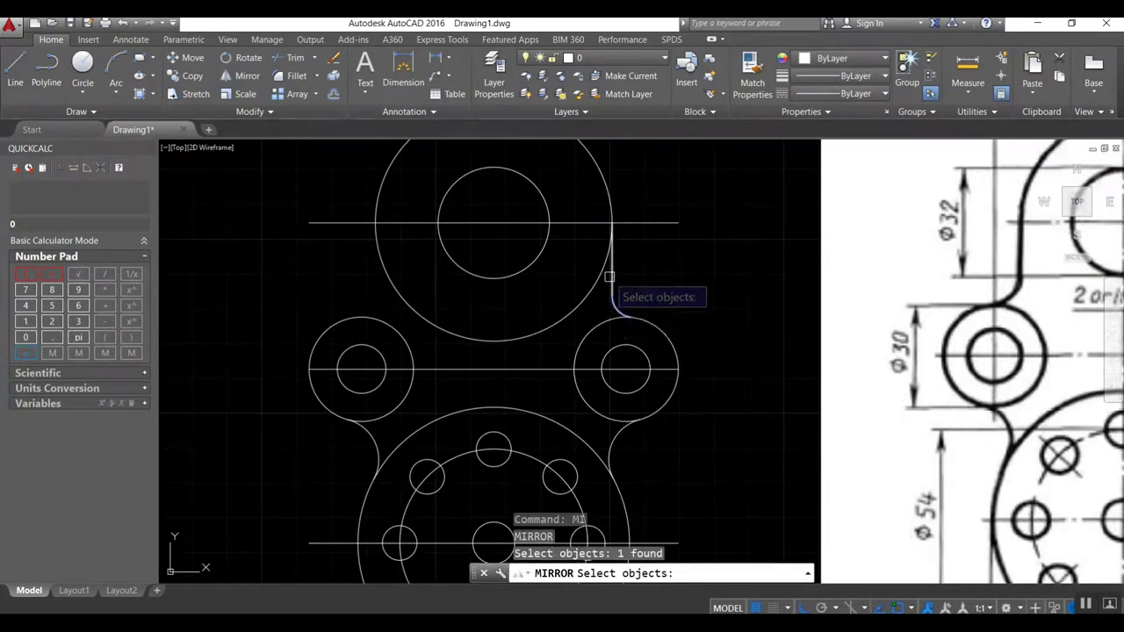
left_click(608, 261)
scroll(608, 261, "down", 2)
key("Return")
left_click(533, 231)
left_click(533, 294)
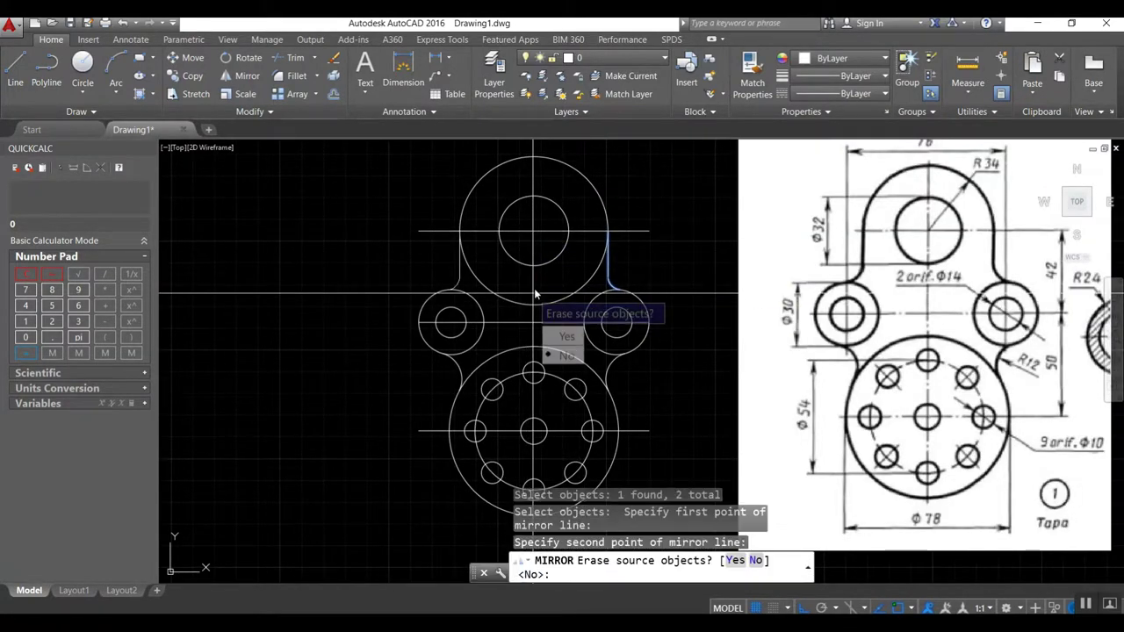
key("Return")
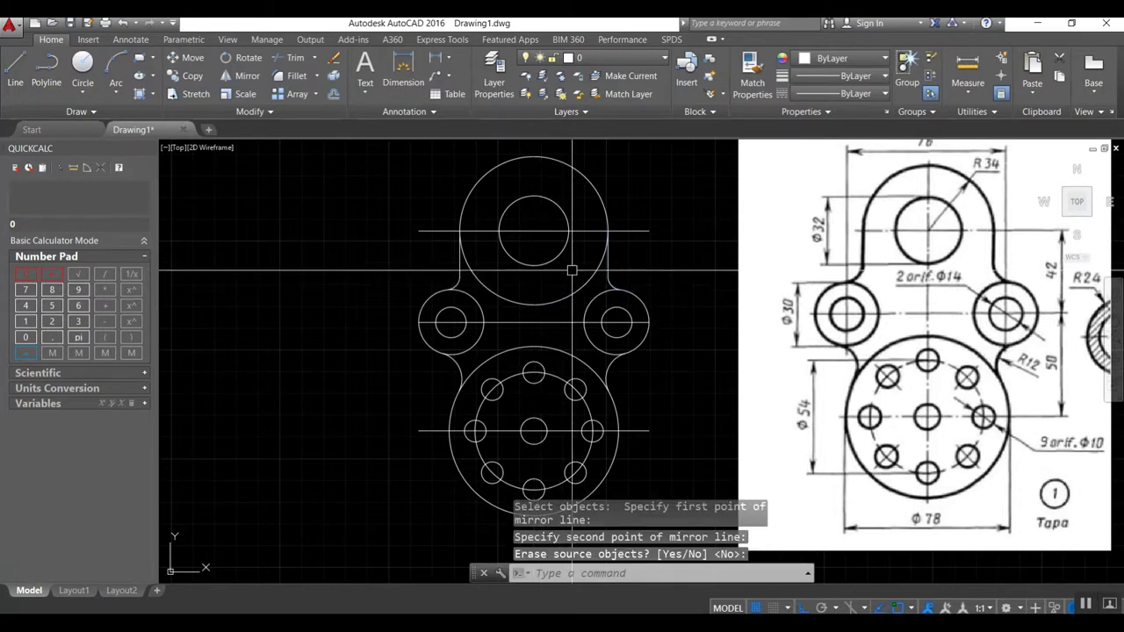
Step: Trim off the top circle's arc below the horizontal line
type("tr")
key("Return")
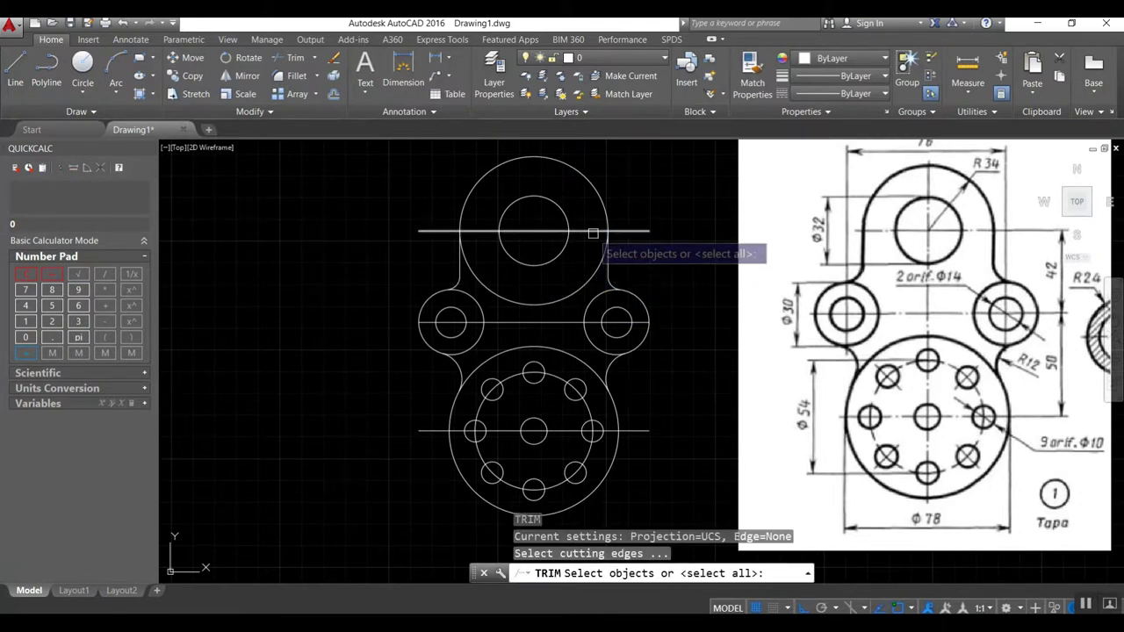
left_click(583, 230)
key("Return")
left_click(578, 282)
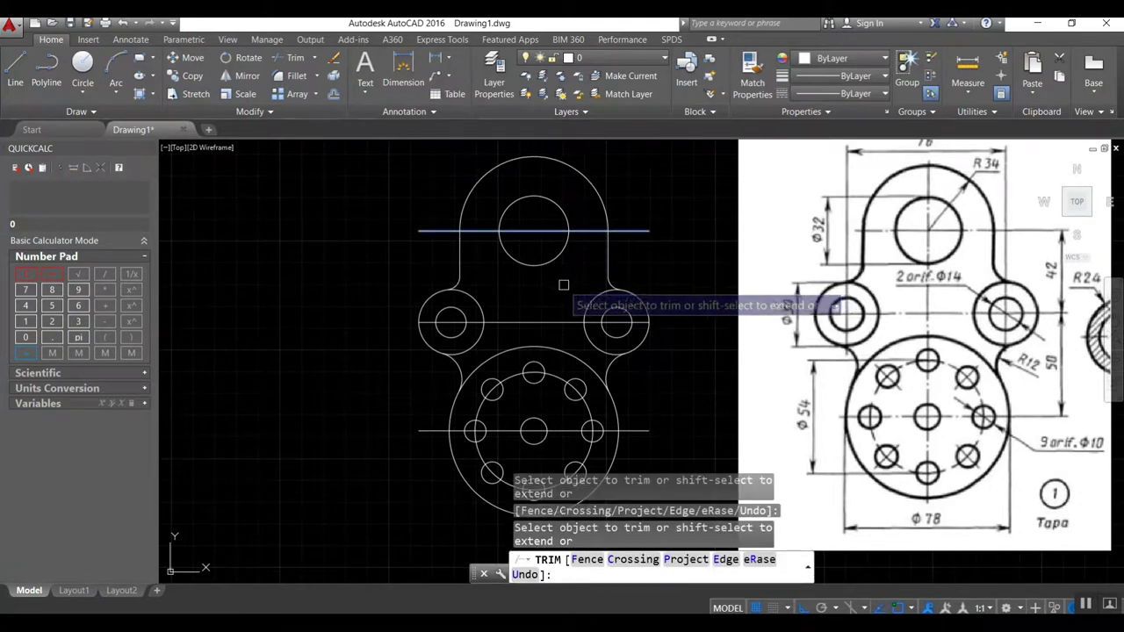
key("Return")
scroll(505, 299, "down", 2)
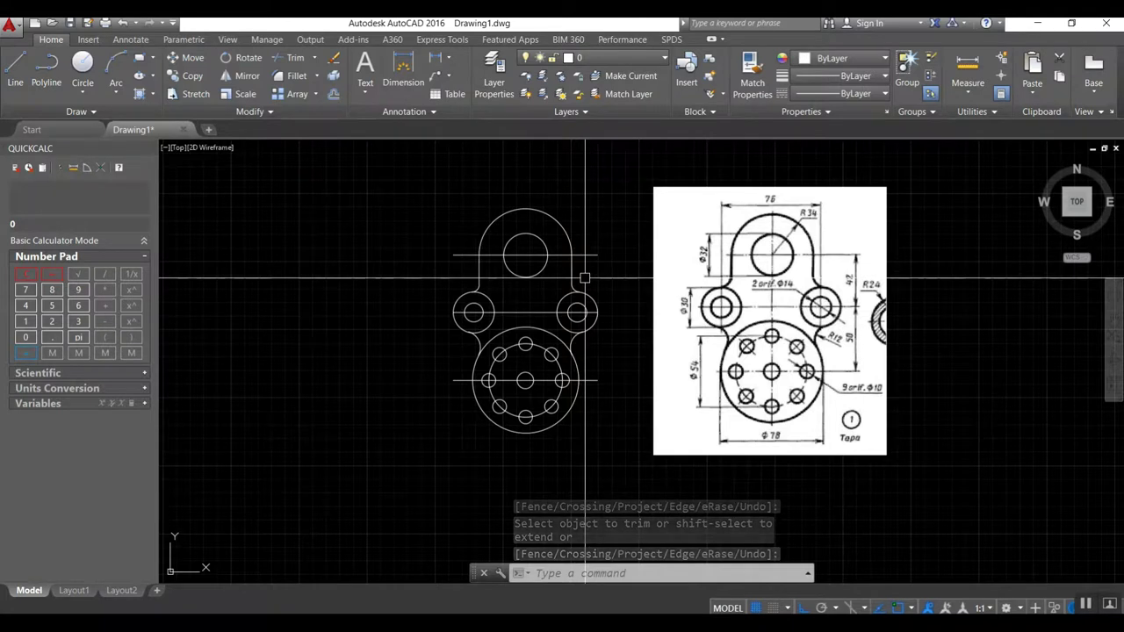
type("z")
key("Return")
type("e")
key("Return")
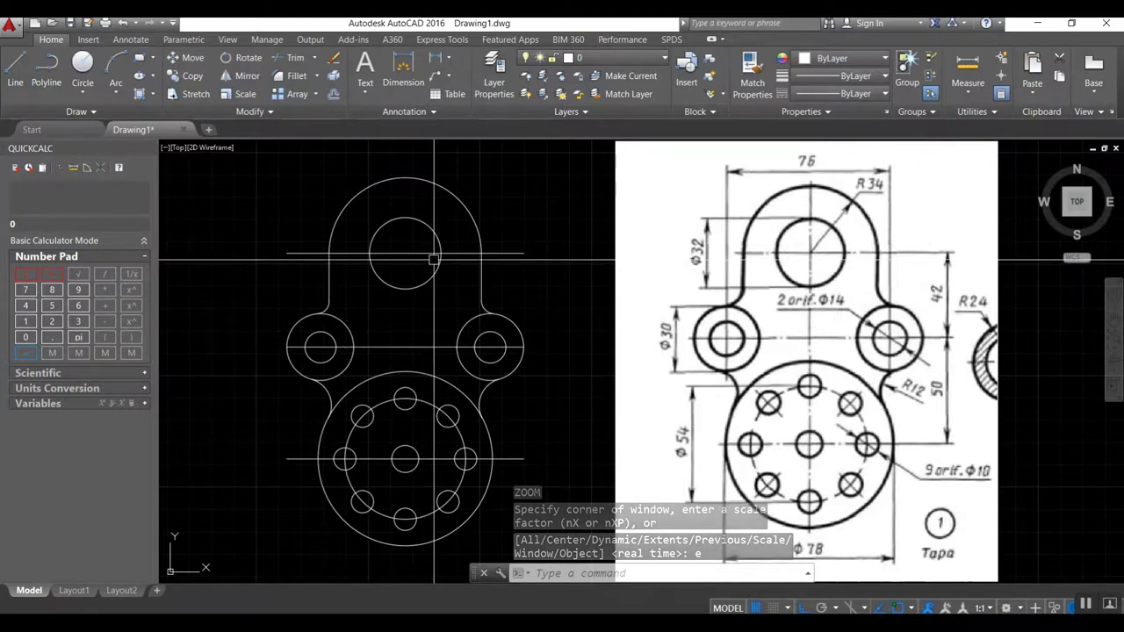
Step: Pull both ends of the top horizontal centre line in to the part outline
left_click(509, 254)
left_click(523, 254)
left_click(481, 253)
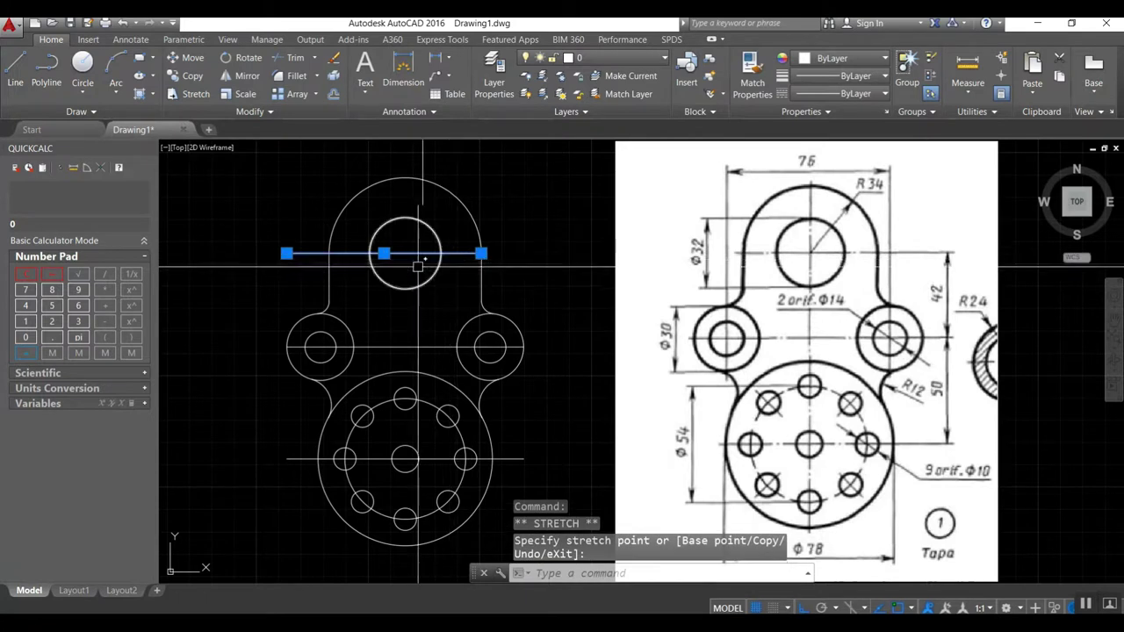
left_click(286, 254)
left_click(329, 253)
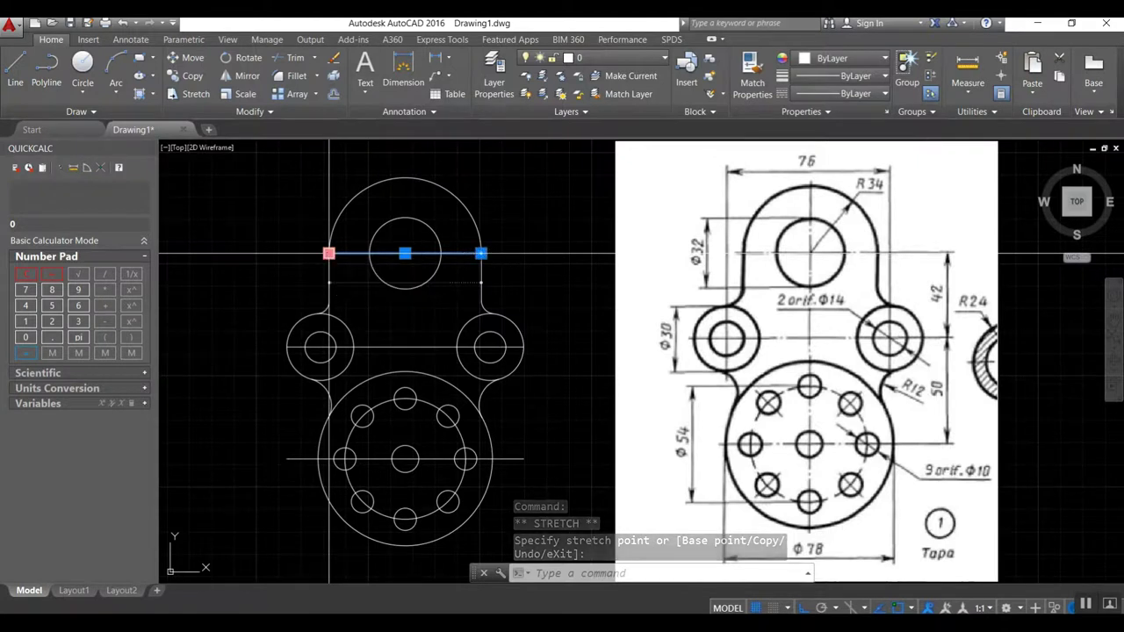
key("Escape")
Step: Extend the middle centre line's right end 5 units past the circle
left_click(515, 347)
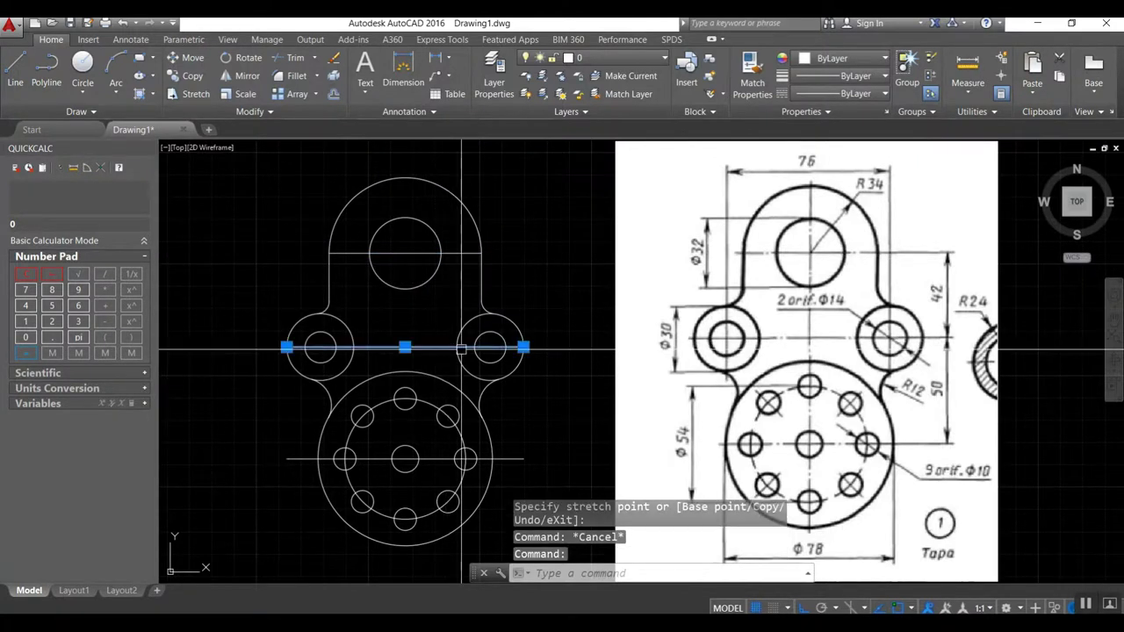
left_click(523, 347)
type("5")
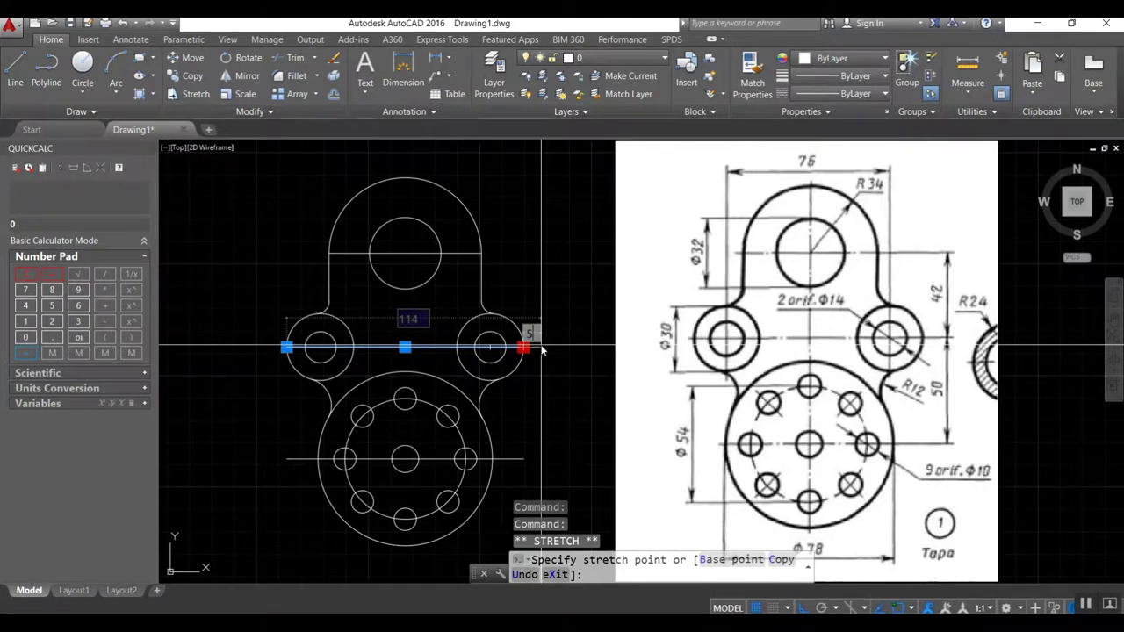
key("Return")
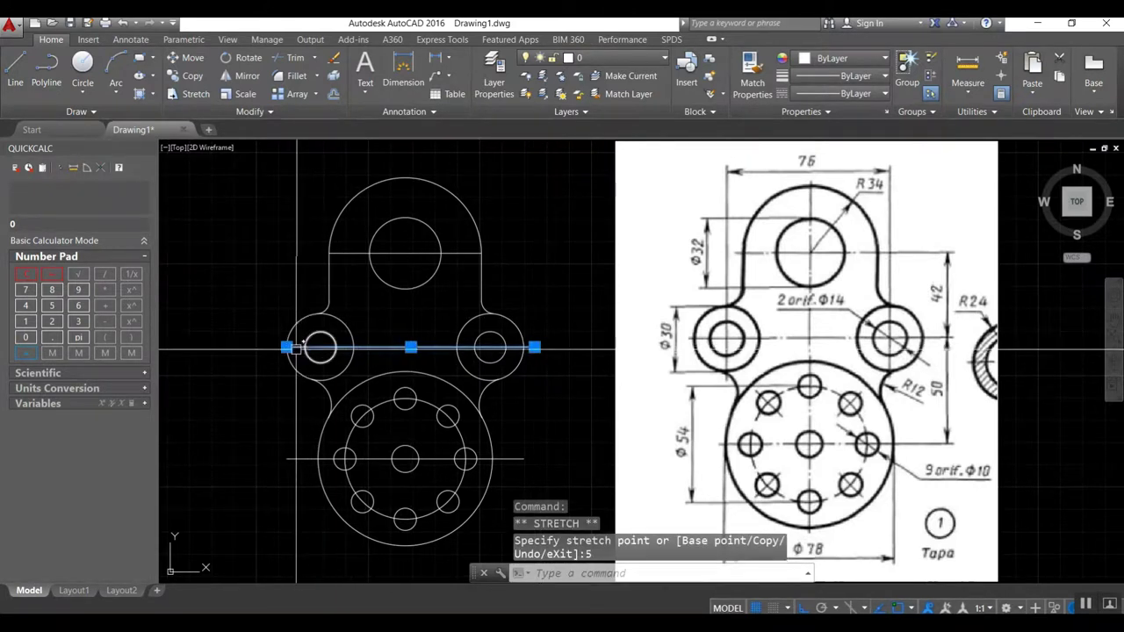
left_click(287, 347)
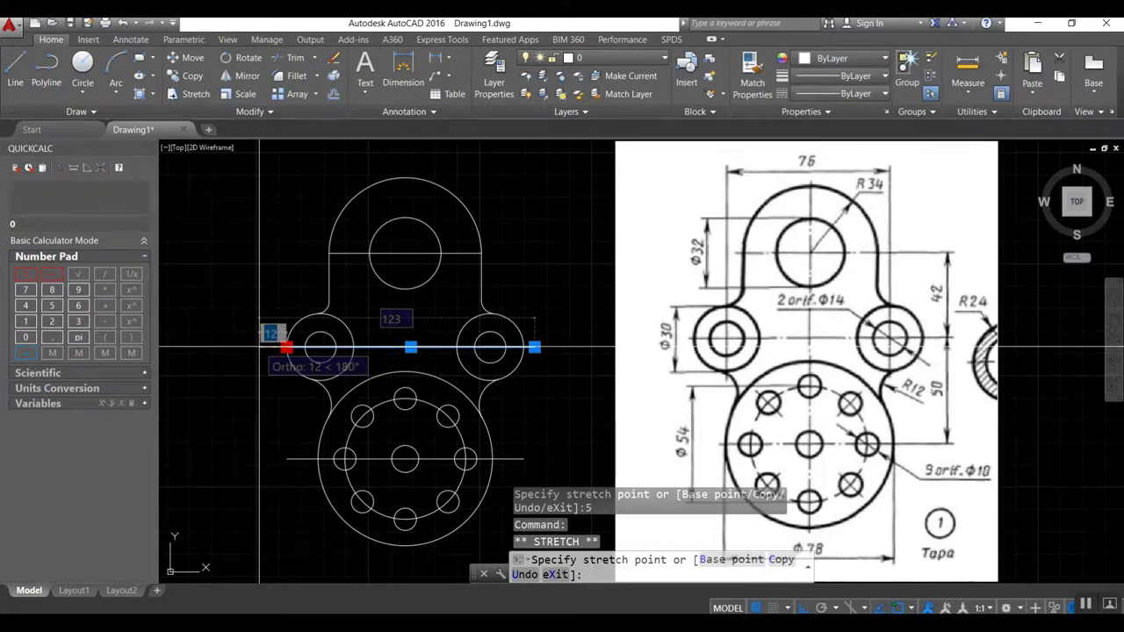
key("Escape")
key("Escape")
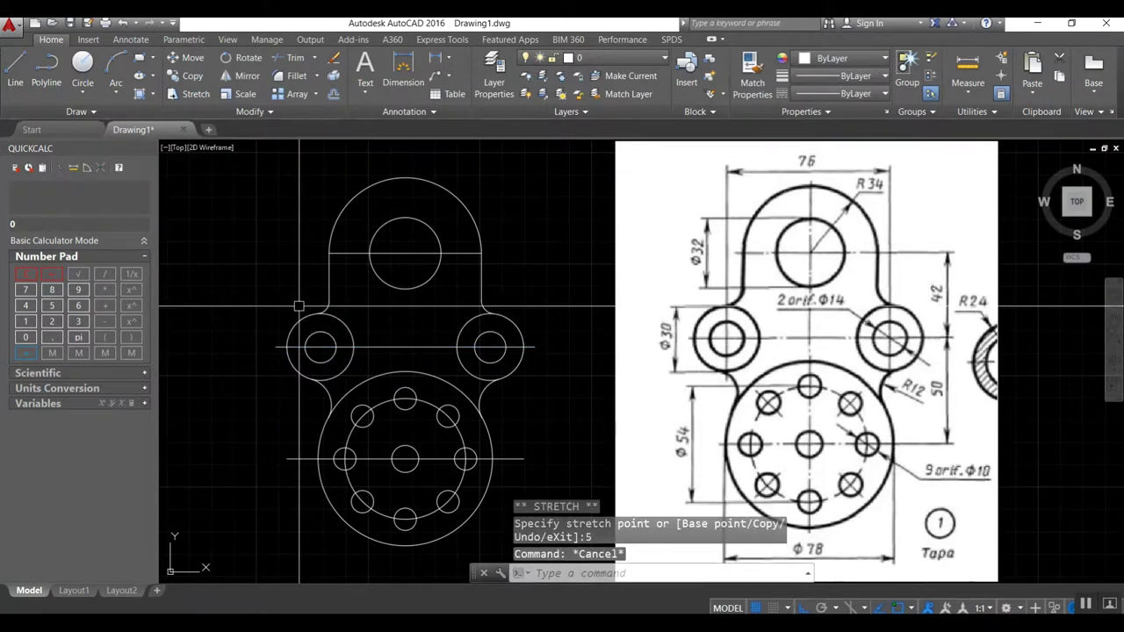
Step: Stretch the lower centre line's ends to 5 units beyond the circles
left_click(286, 459)
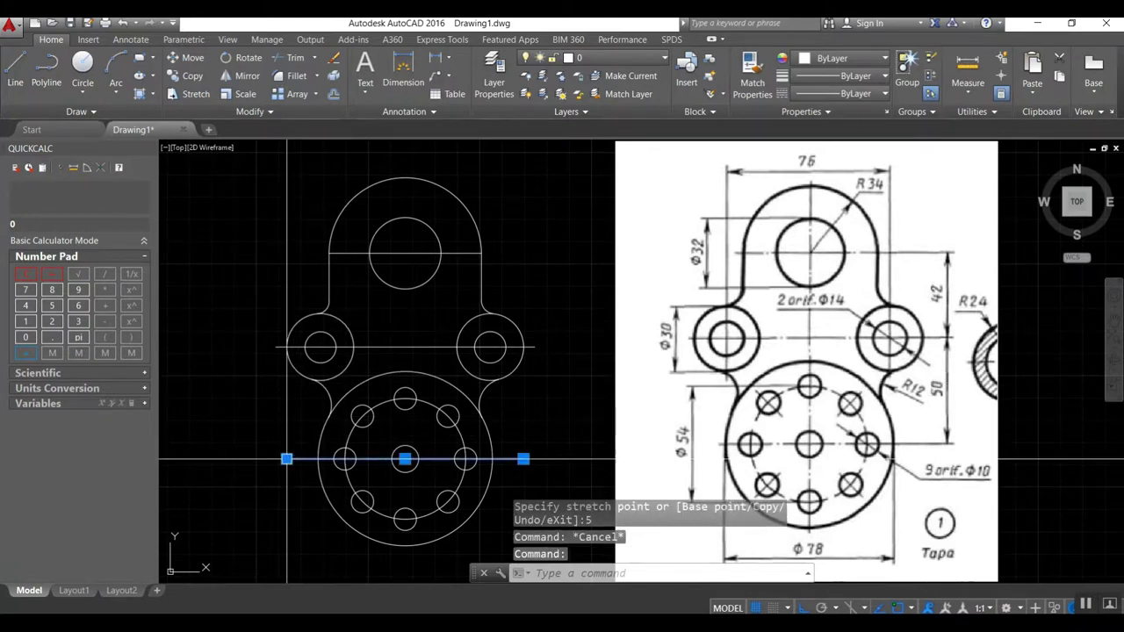
left_click(287, 458)
type("5")
key("Return")
left_click(523, 459)
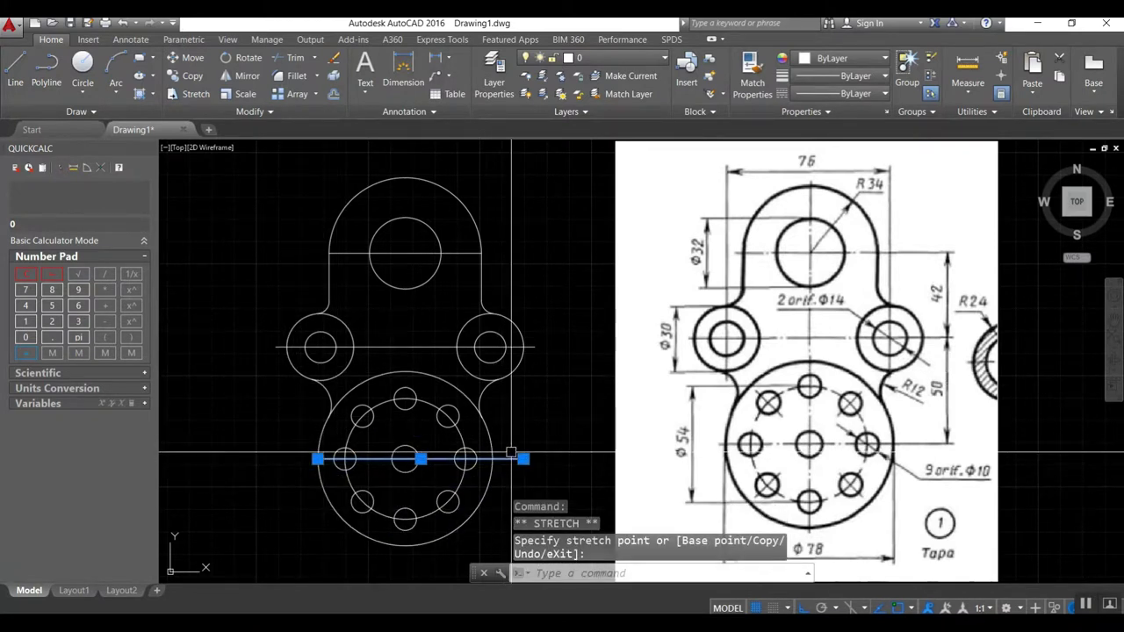
type("5")
key("Return")
left_click(493, 458)
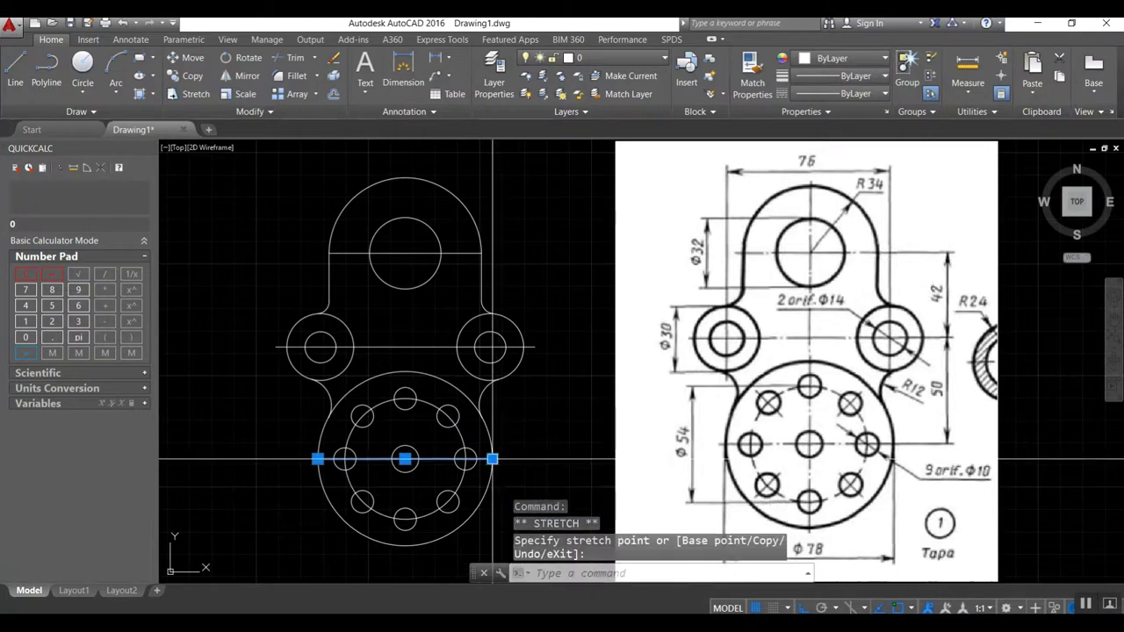
type("7")
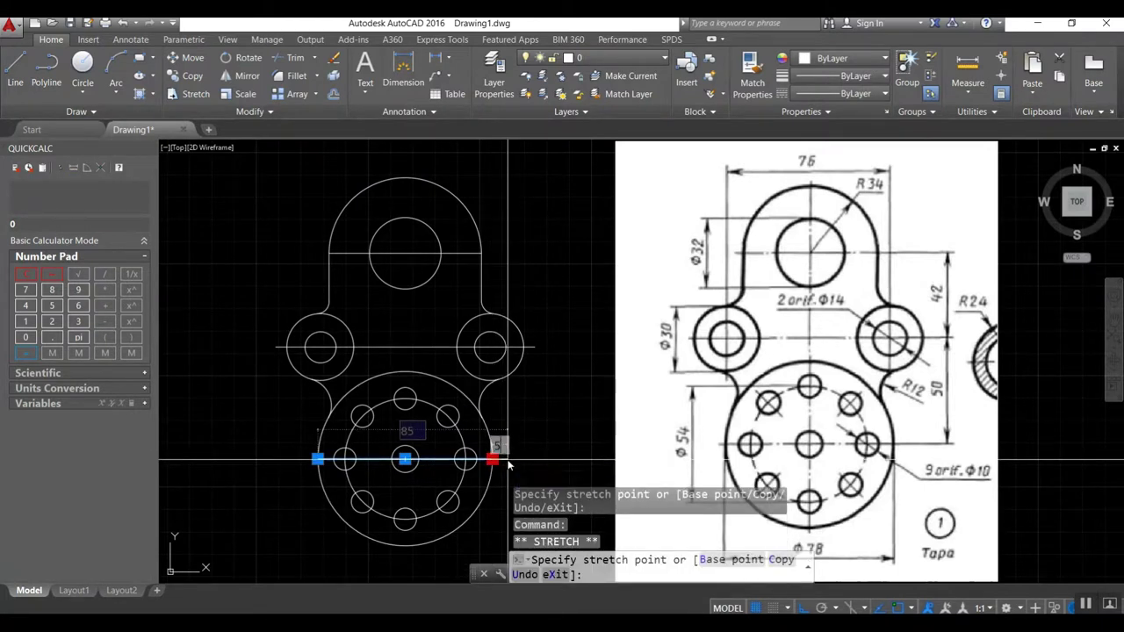
key("Return")
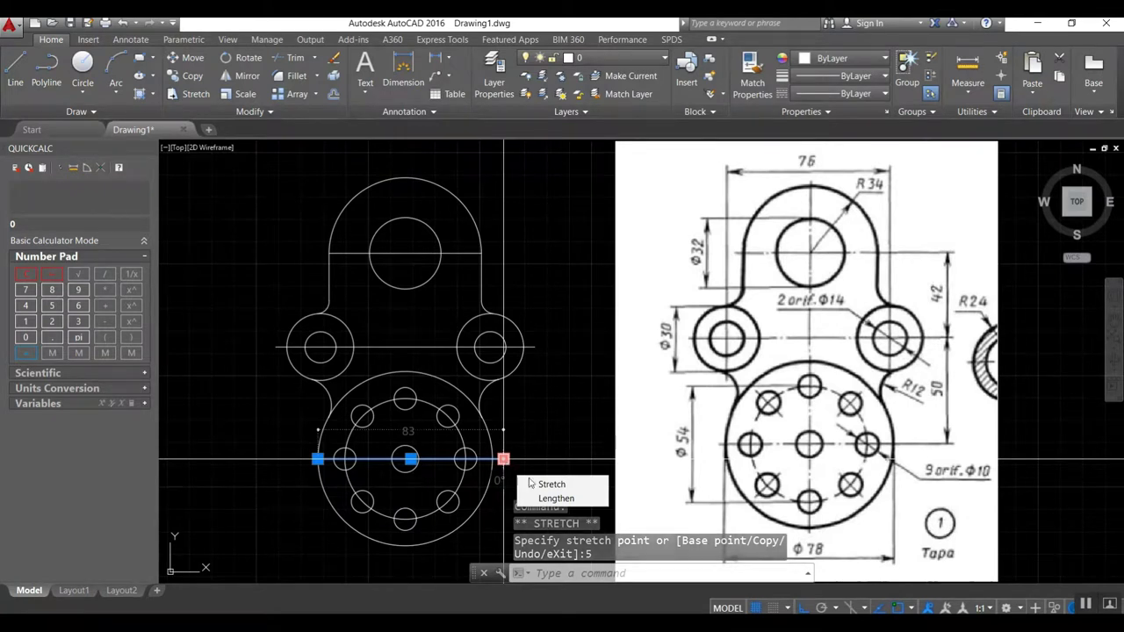
key("Escape")
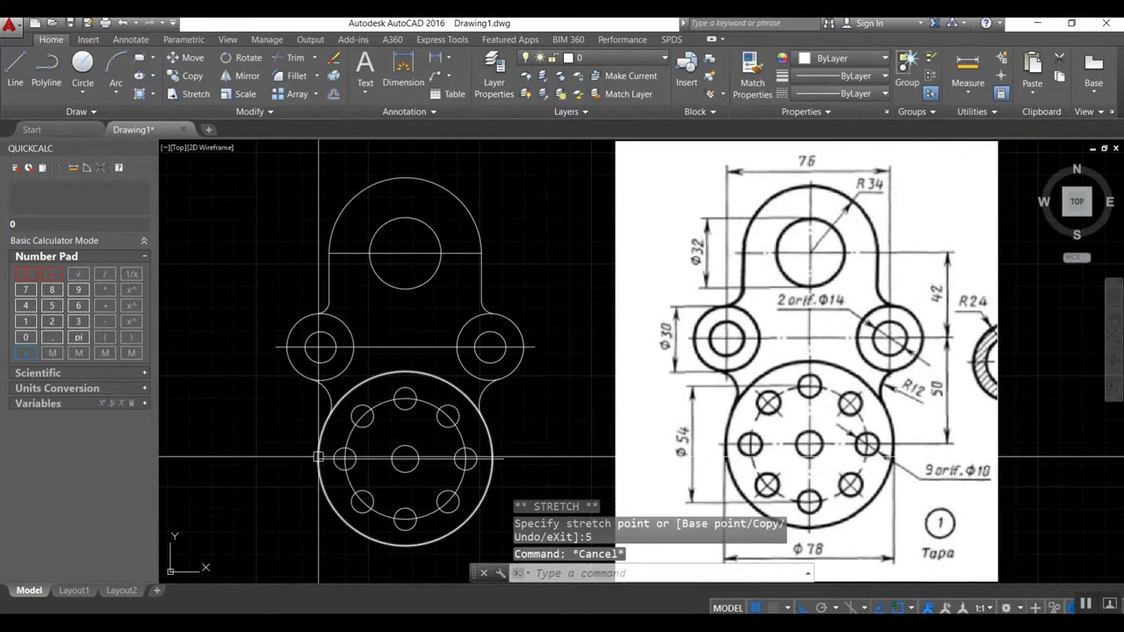
Step: Extend the lower circle's centre line left end 5 units past the circle
left_click(320, 459)
left_click(317, 460)
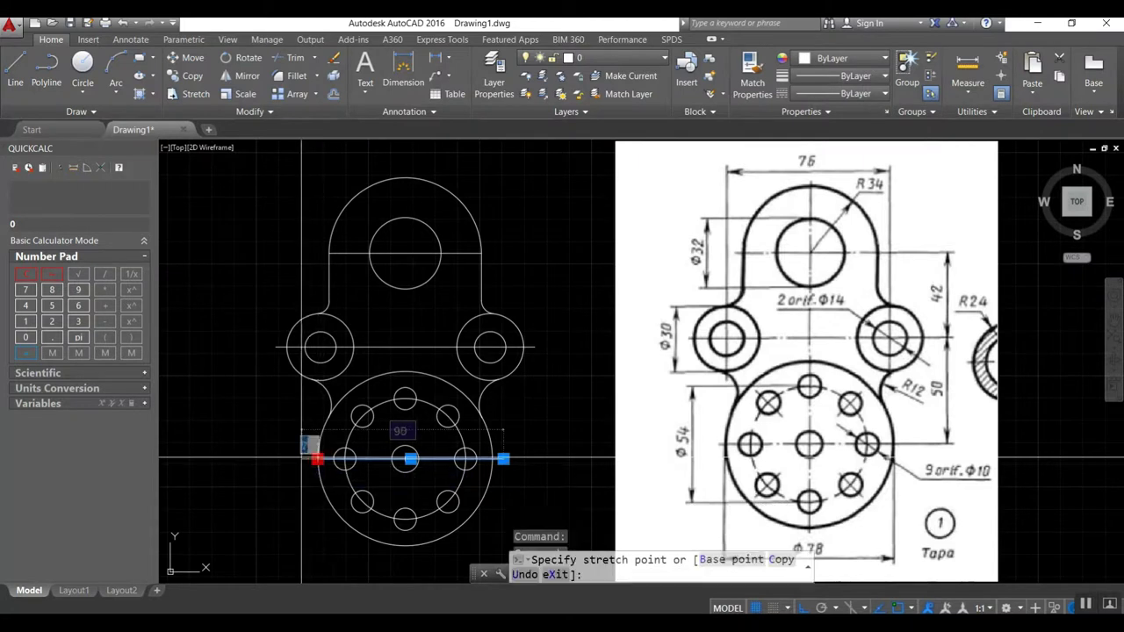
type("5")
key("Return")
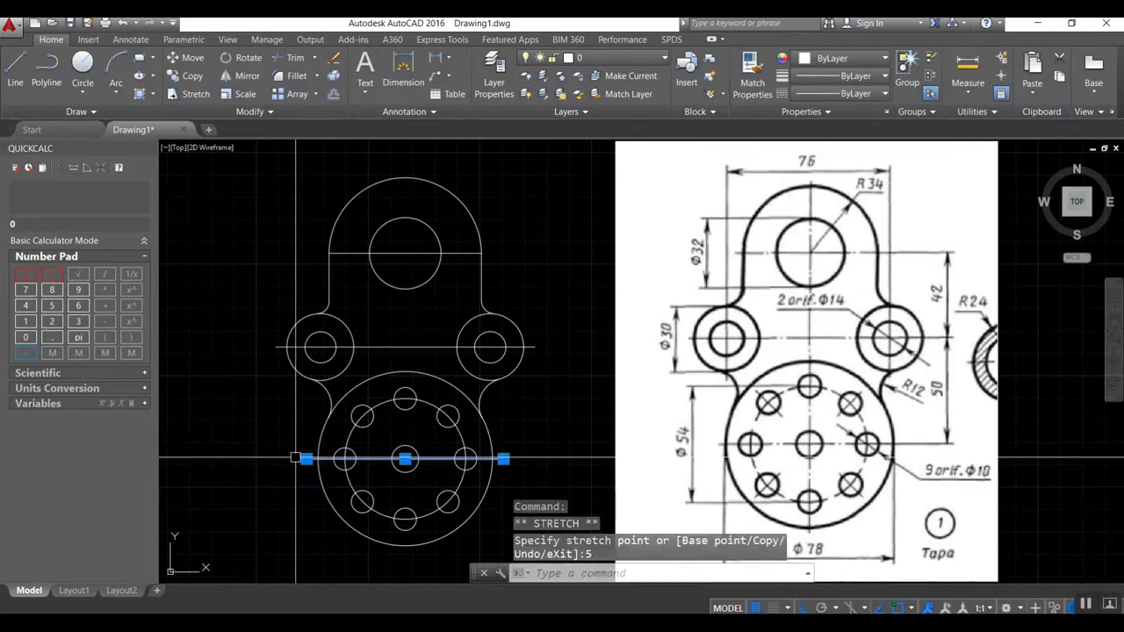
key("Escape")
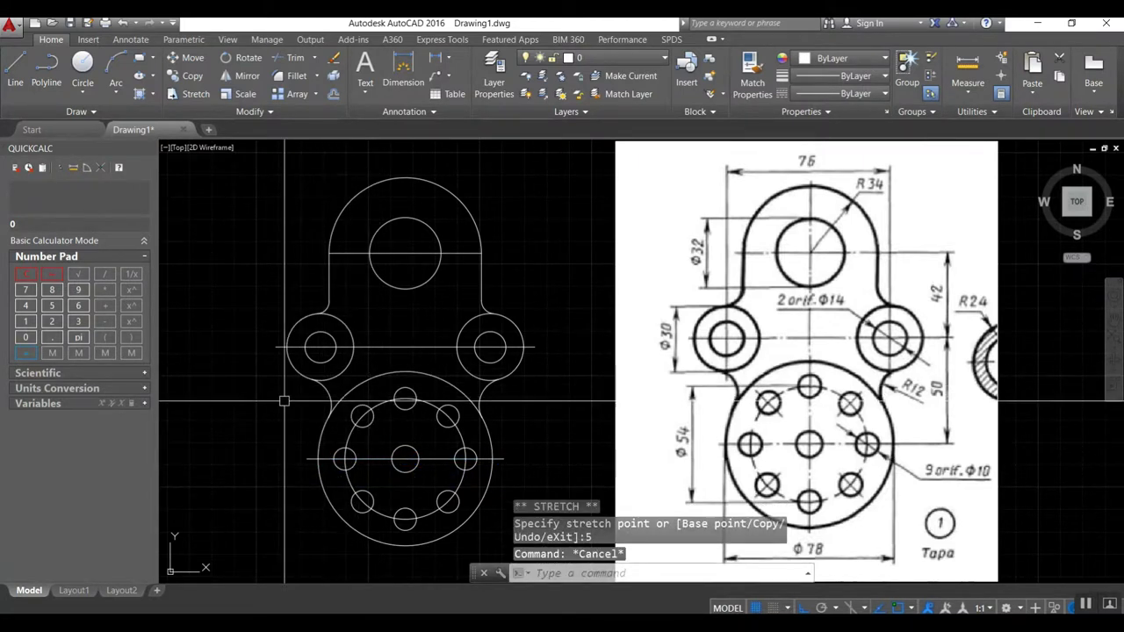
middle_click_drag(283, 401, 273, 391)
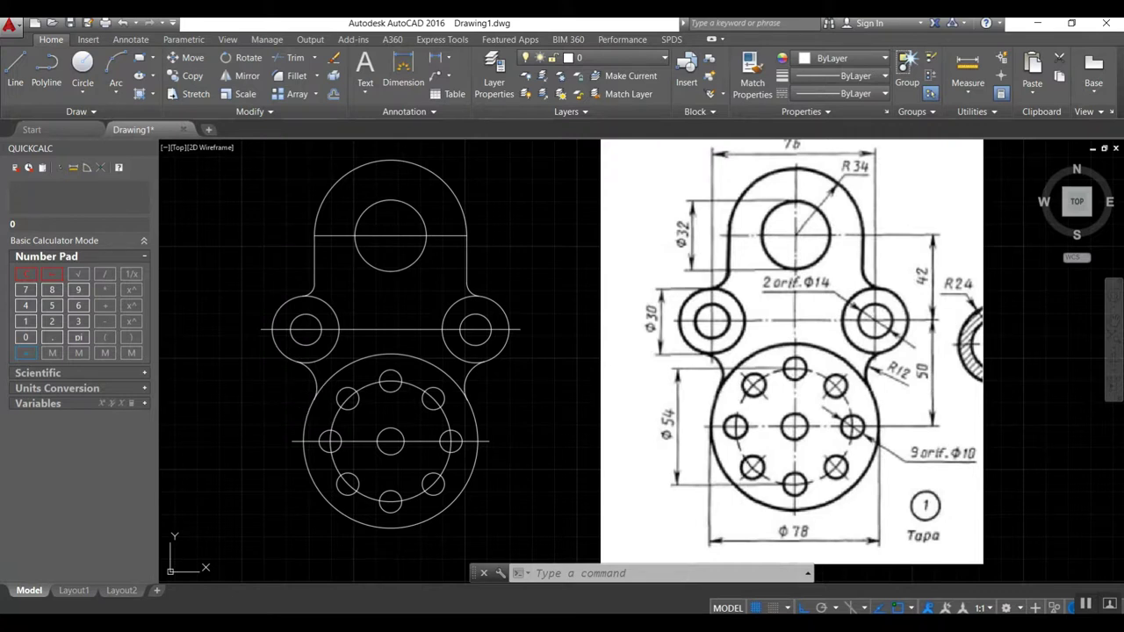
Step: Load the CENTER, CENTER2 and CENTERX2 linetypes in the Linetype Manager via LT
type("lt")
key("Return")
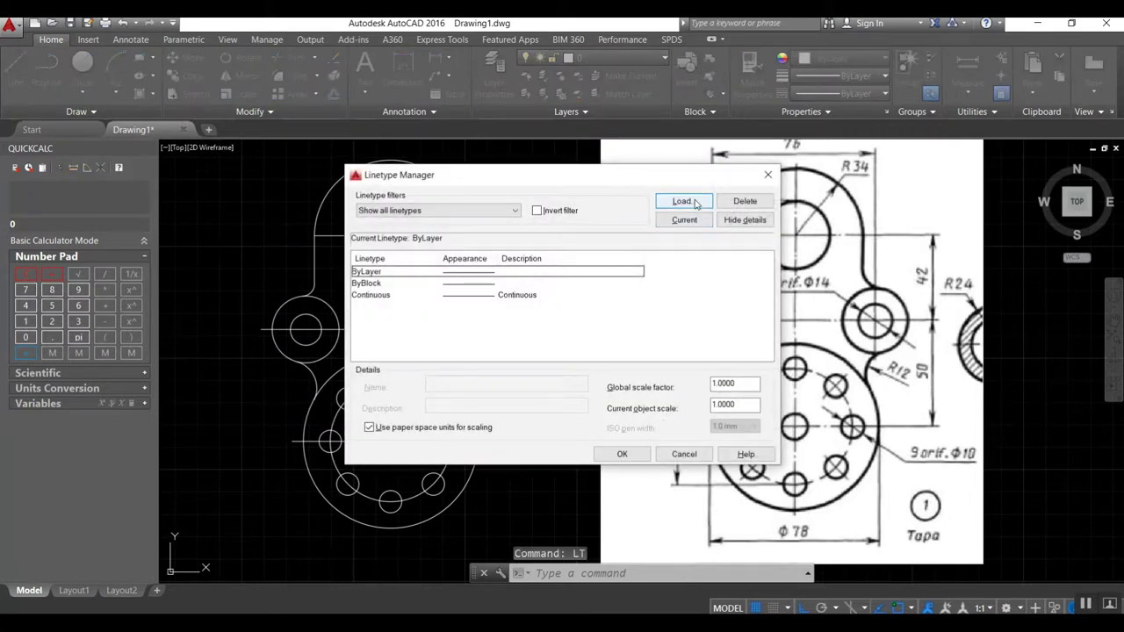
left_click(684, 202)
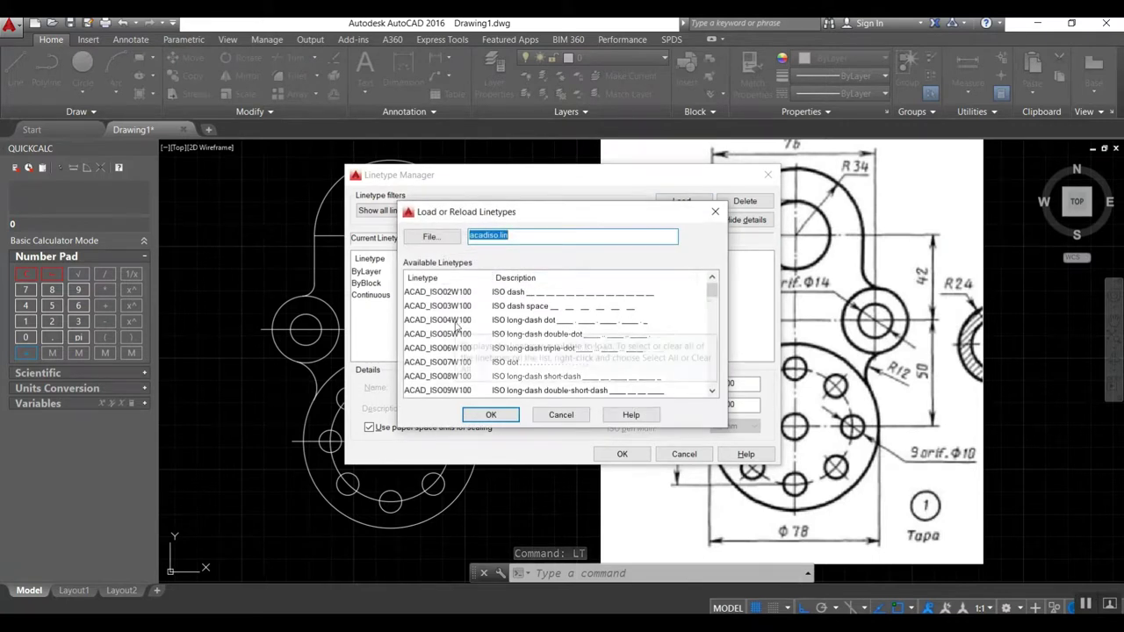
scroll(455, 326, "down", 2)
scroll(470, 392, "down", 4)
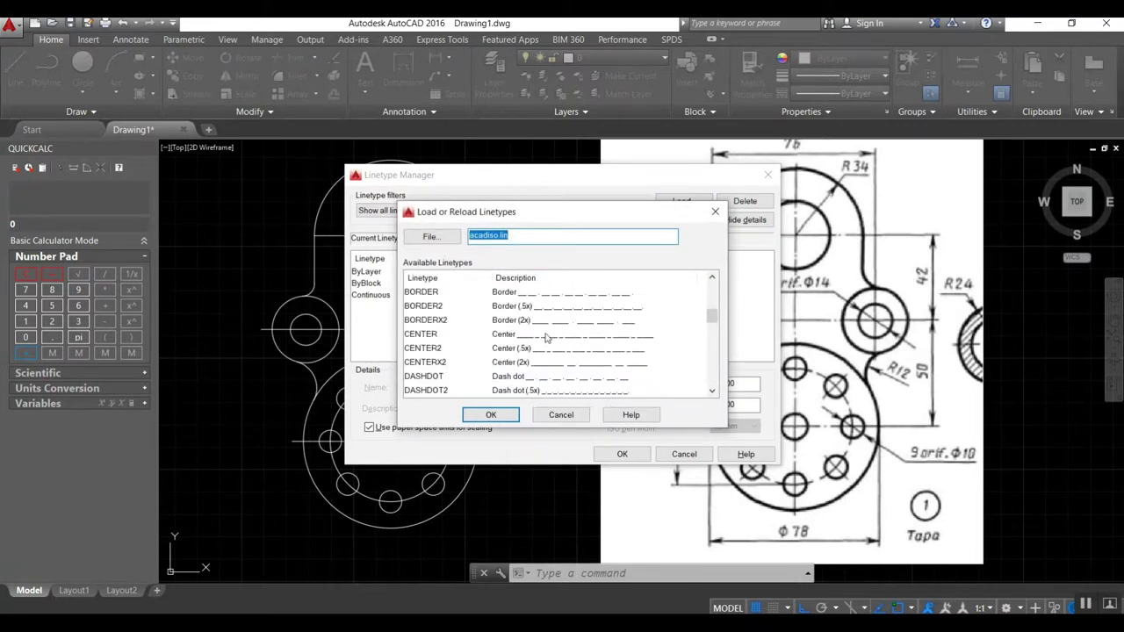
left_click(428, 338)
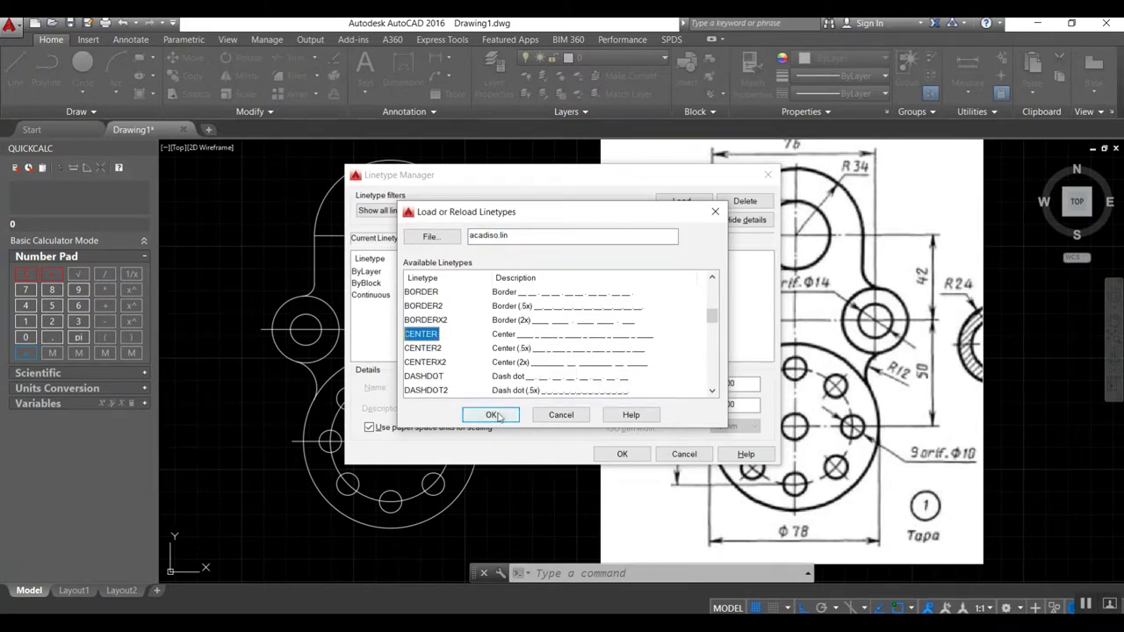
left_click(439, 365, "ctrl")
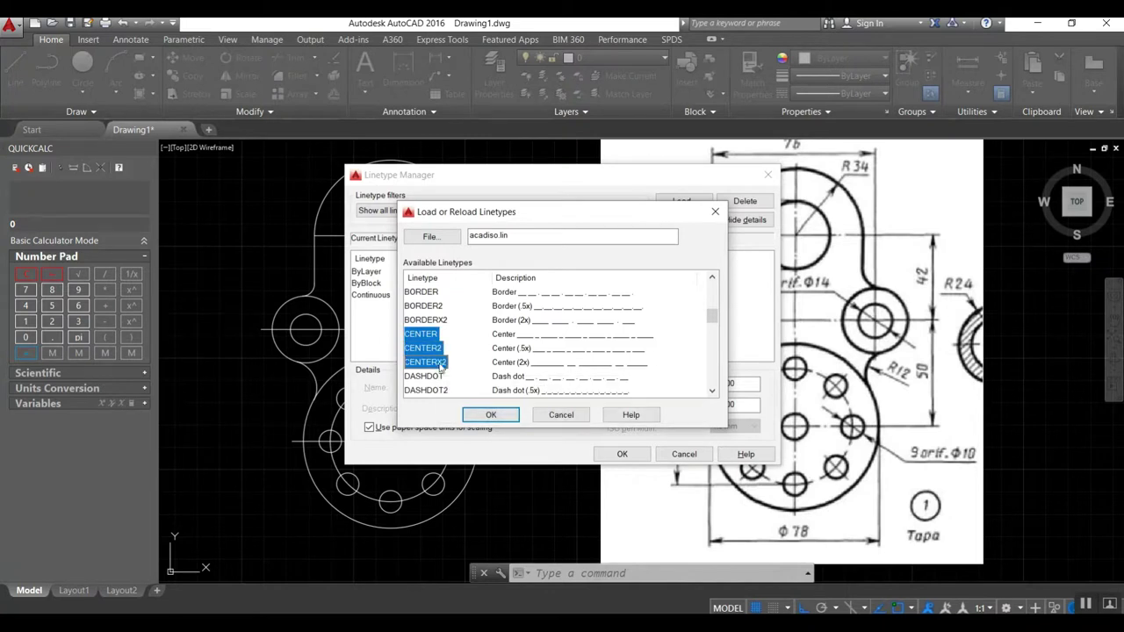
left_click(494, 414)
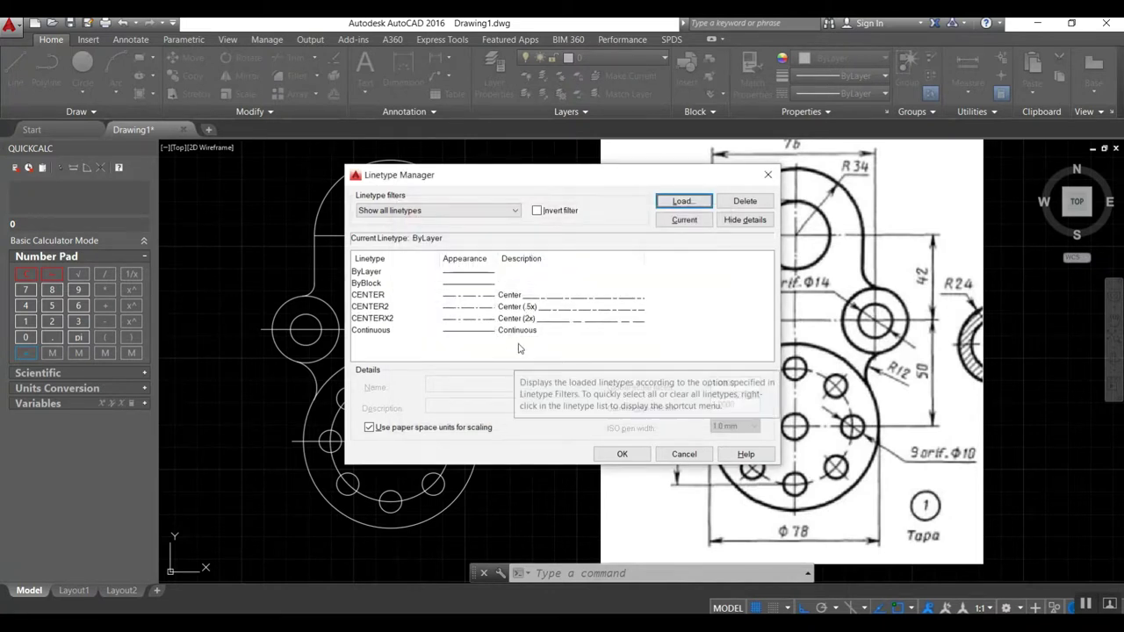
Step: Select the three loaded centre linetypes and apply a global scale factor of 5
left_click(481, 296)
left_click(463, 308, "ctrl")
left_click(463, 318, "ctrl")
type("5")
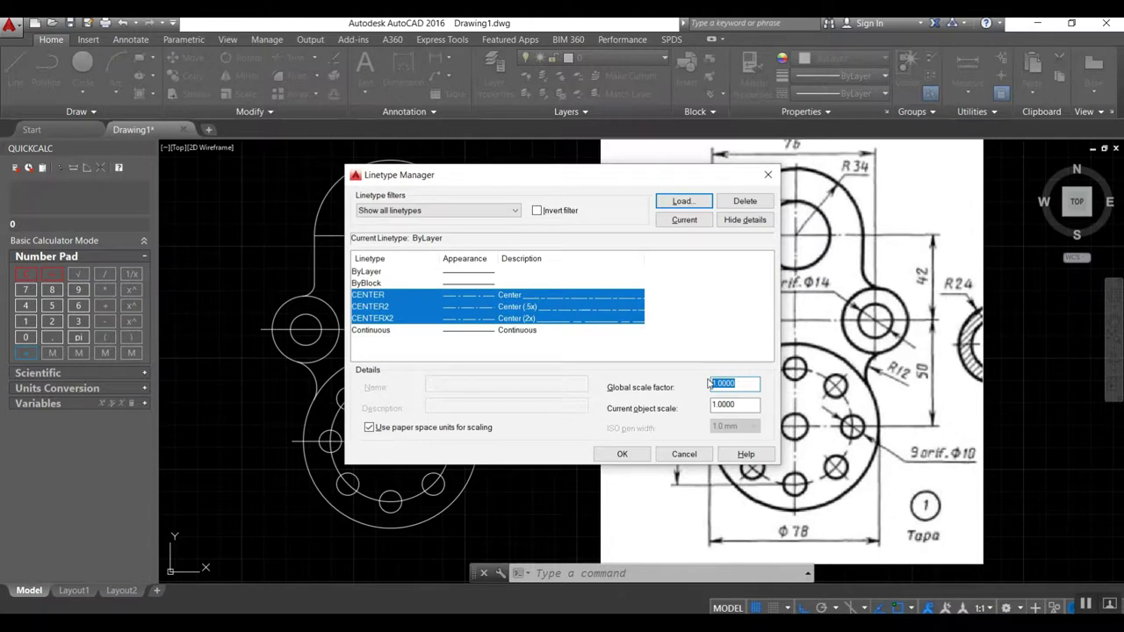
left_click(623, 455)
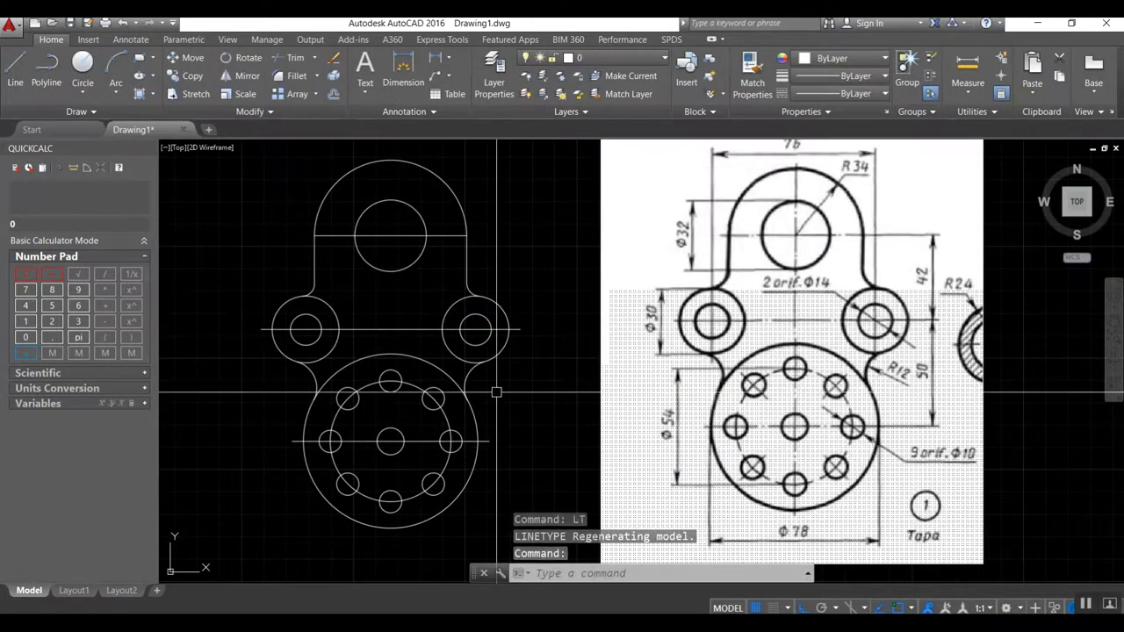
Step: Set the top, middle and lower horizontal lines to the CENTER linetype through Quick Properties
left_click(390, 330)
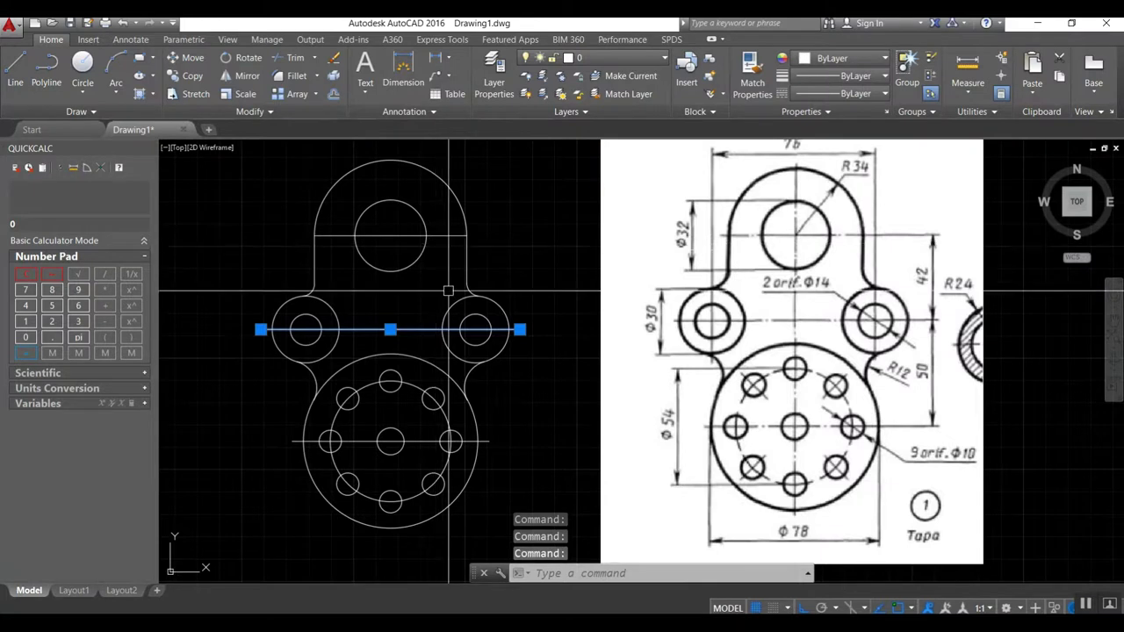
left_click(448, 237)
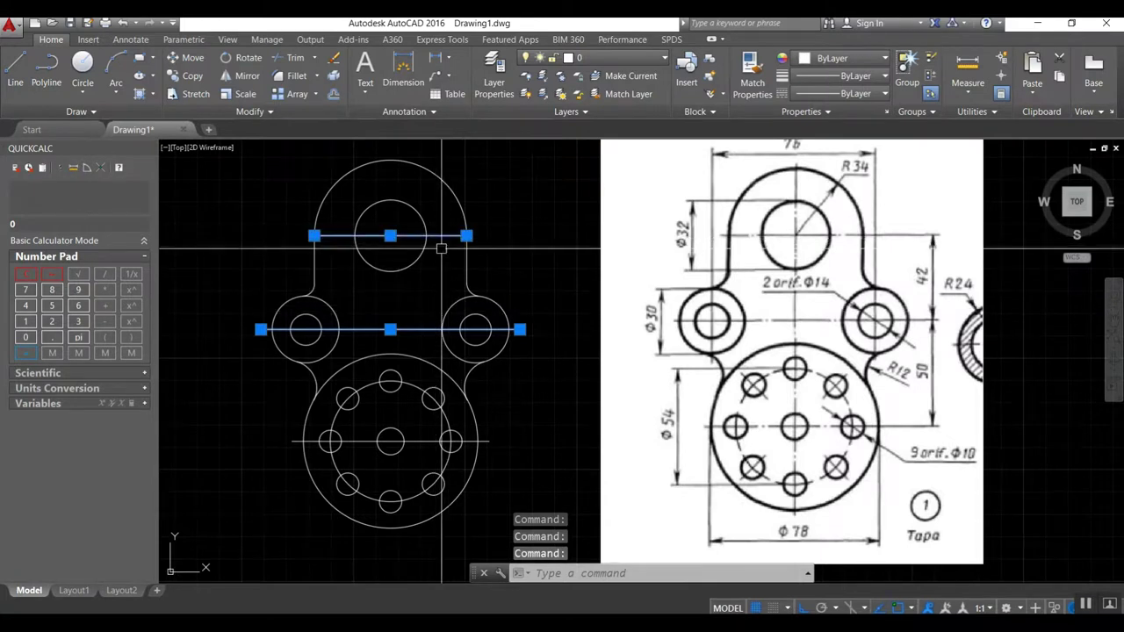
left_click(420, 442)
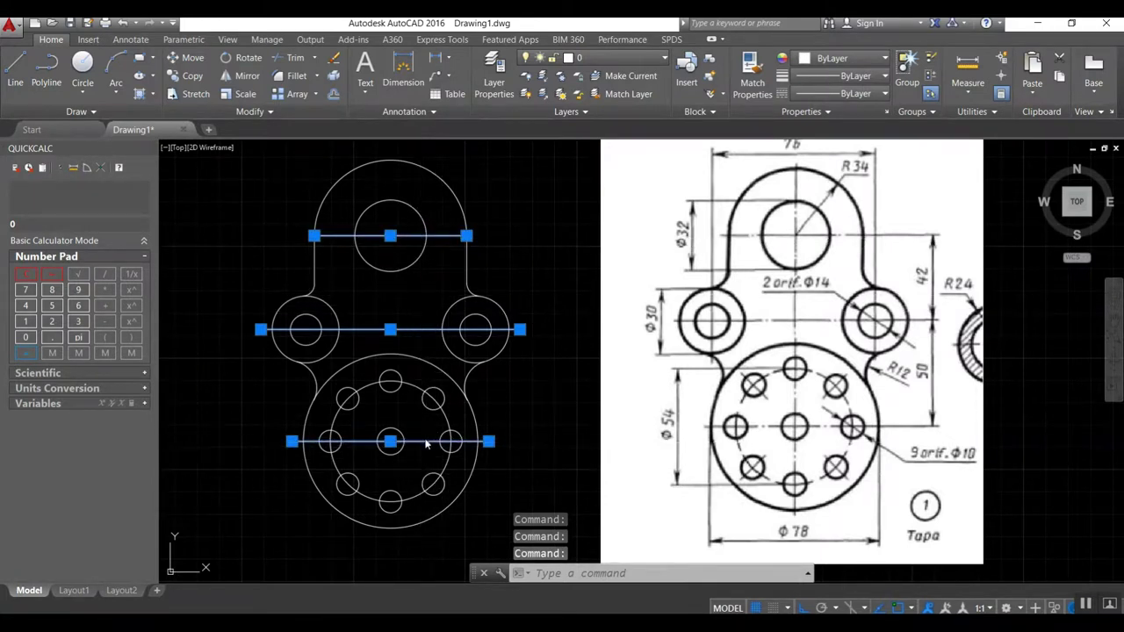
right_click(428, 443)
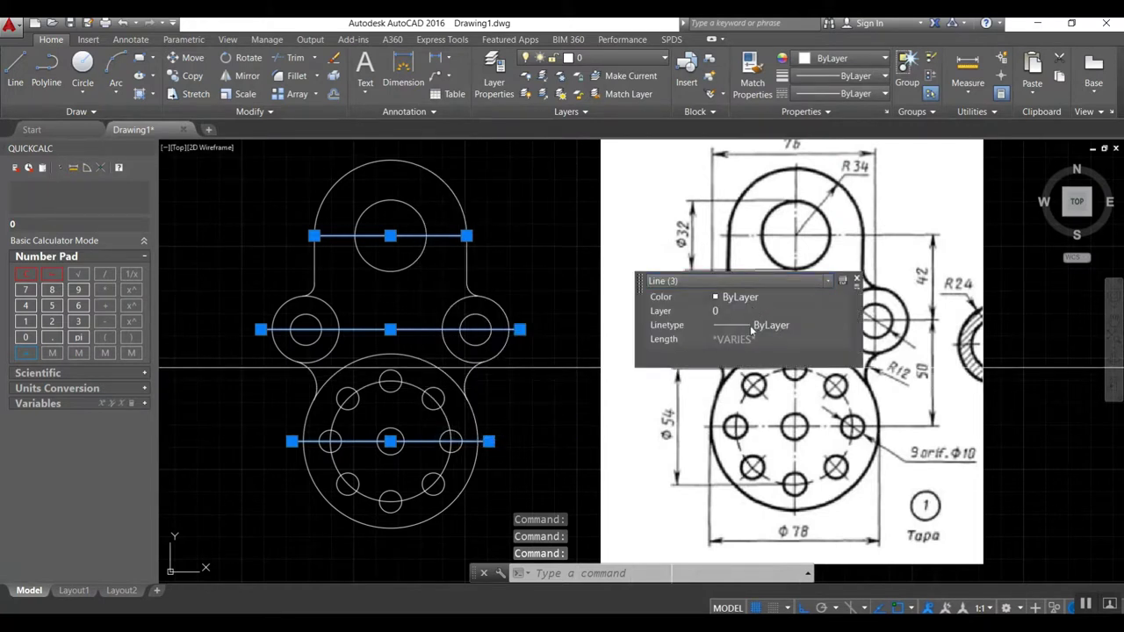
left_click(750, 325)
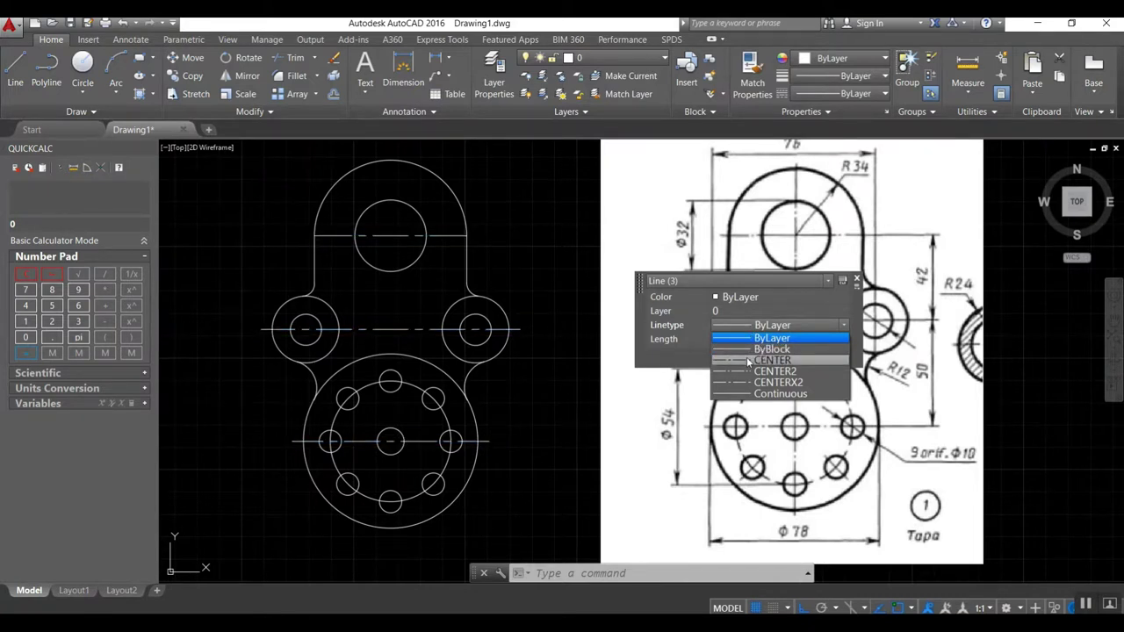
left_click(748, 361)
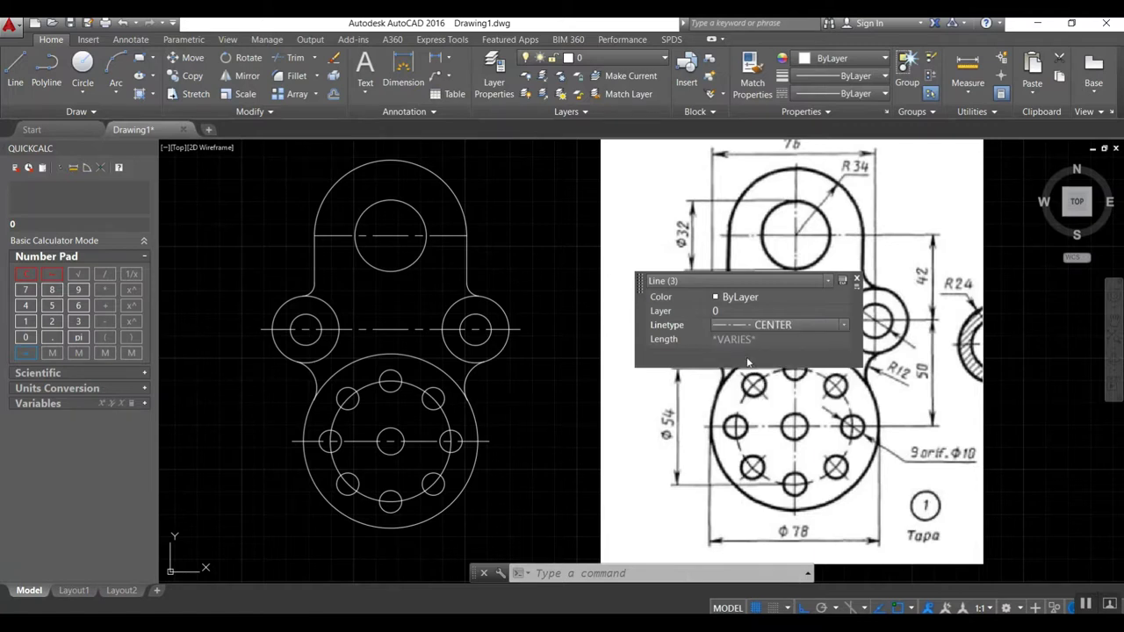
key("Escape")
Step: Stretch both ends of the top centre line 5 units past the arc
left_click(456, 235)
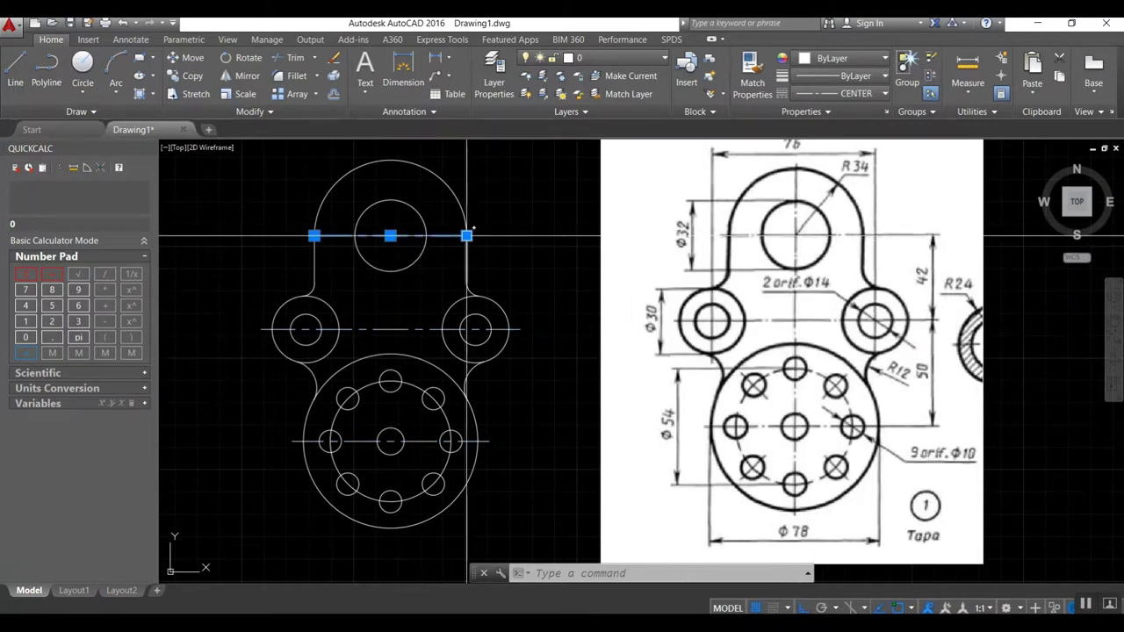
left_click(466, 235)
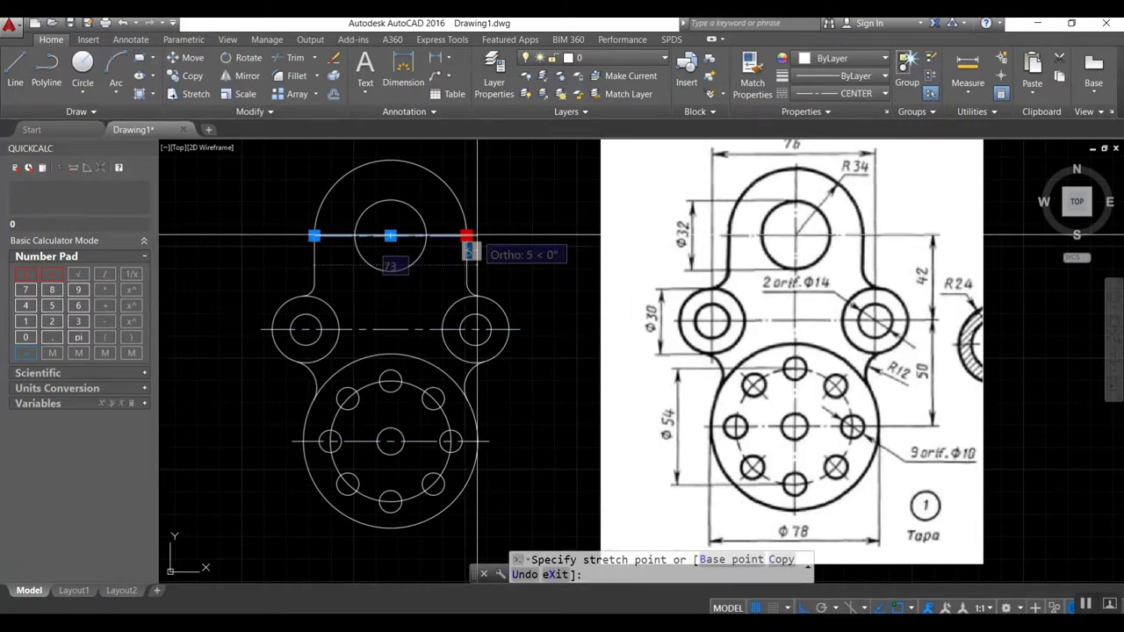
left_click(477, 236)
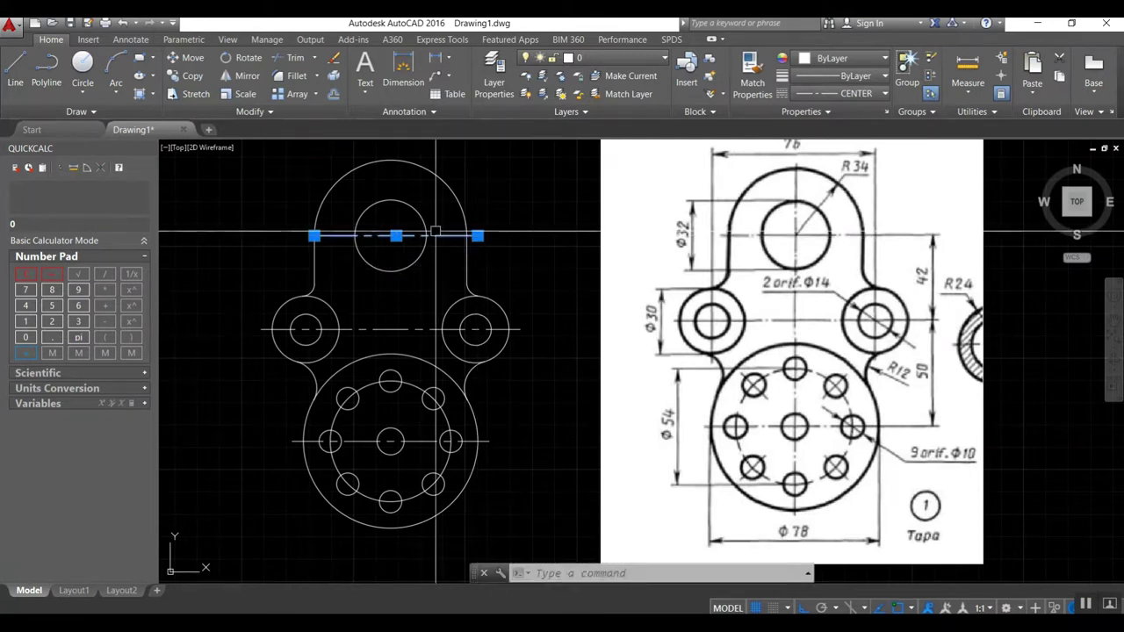
left_click(314, 236)
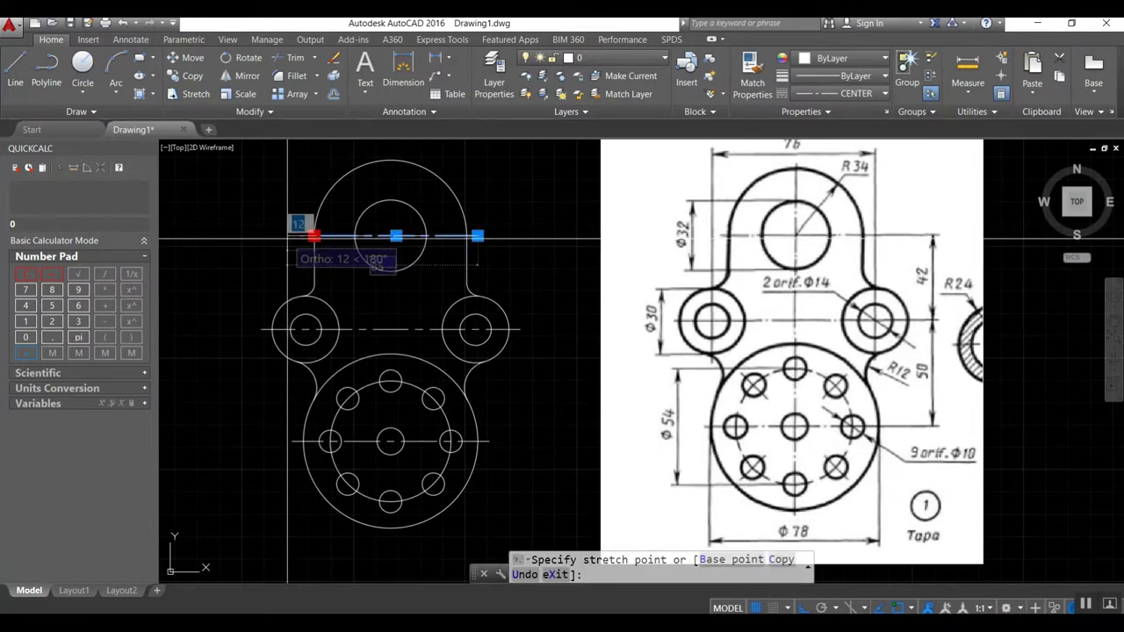
type("5")
key("Return")
key("Escape")
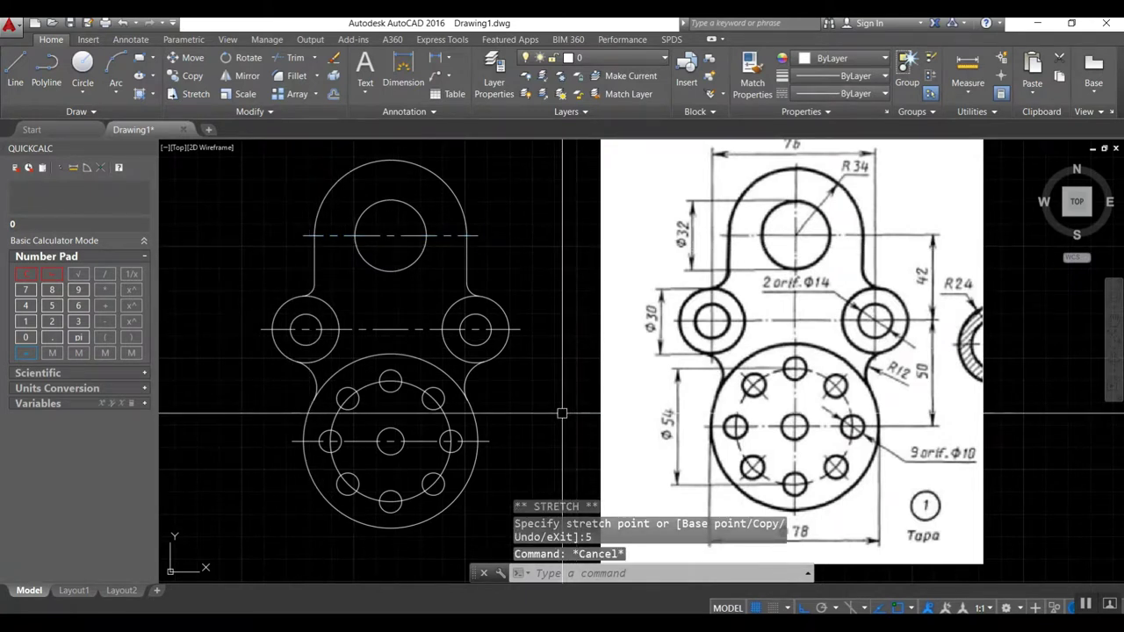
Step: Set the Ø54 bolt circle's linetype to CENTER in Quick Properties
left_click(415, 384)
right_click(414, 384)
left_click(457, 376)
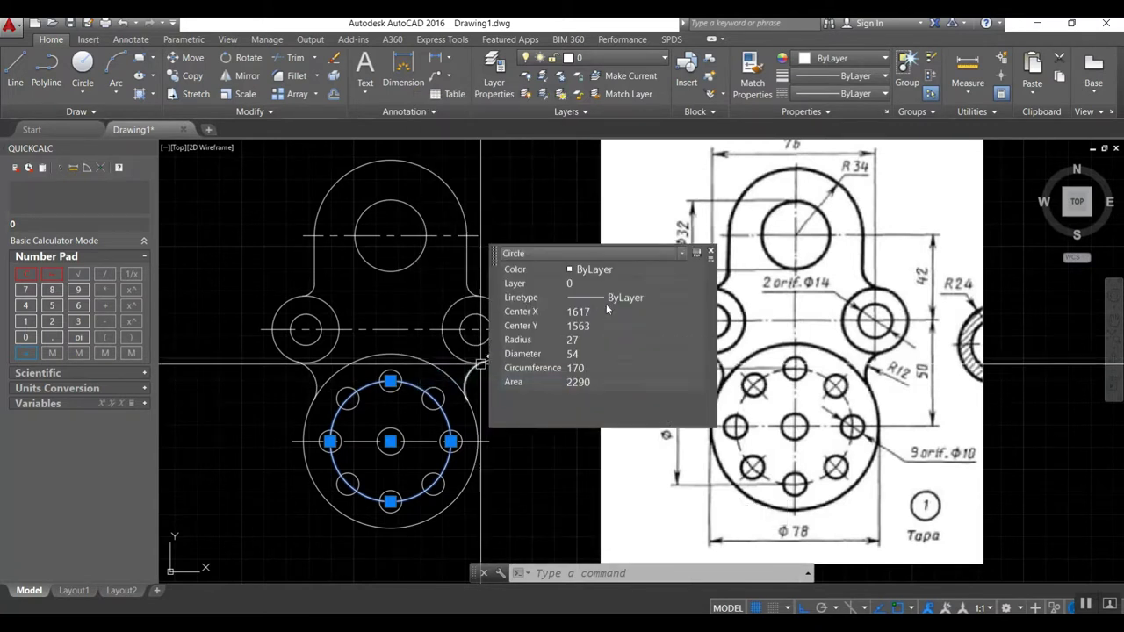
key("Escape")
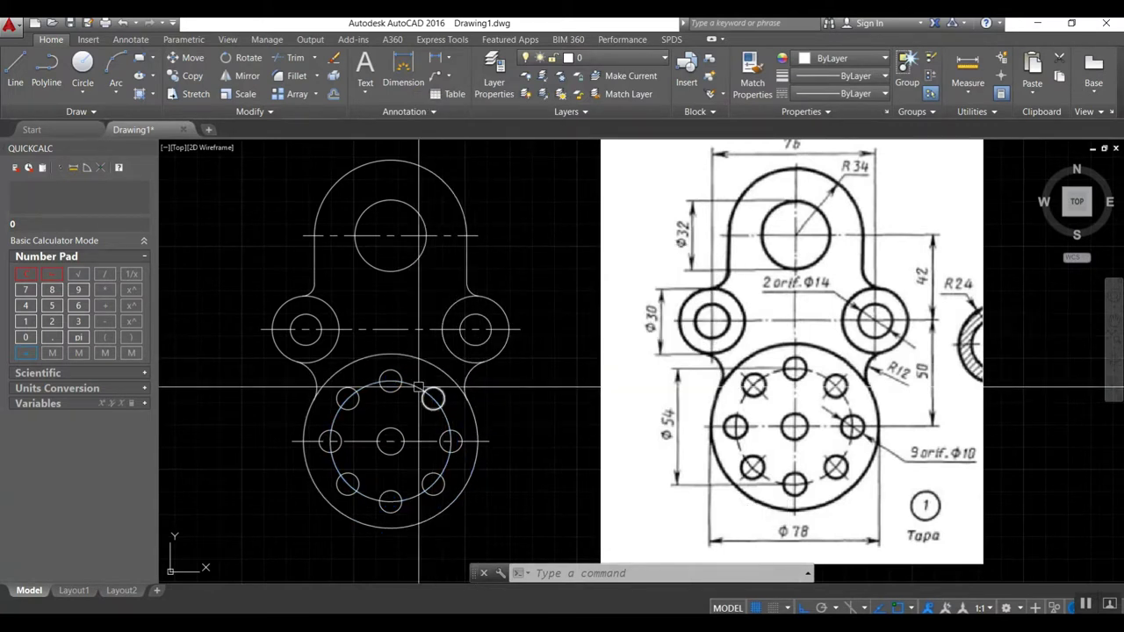
right_click(417, 386)
left_click(448, 378)
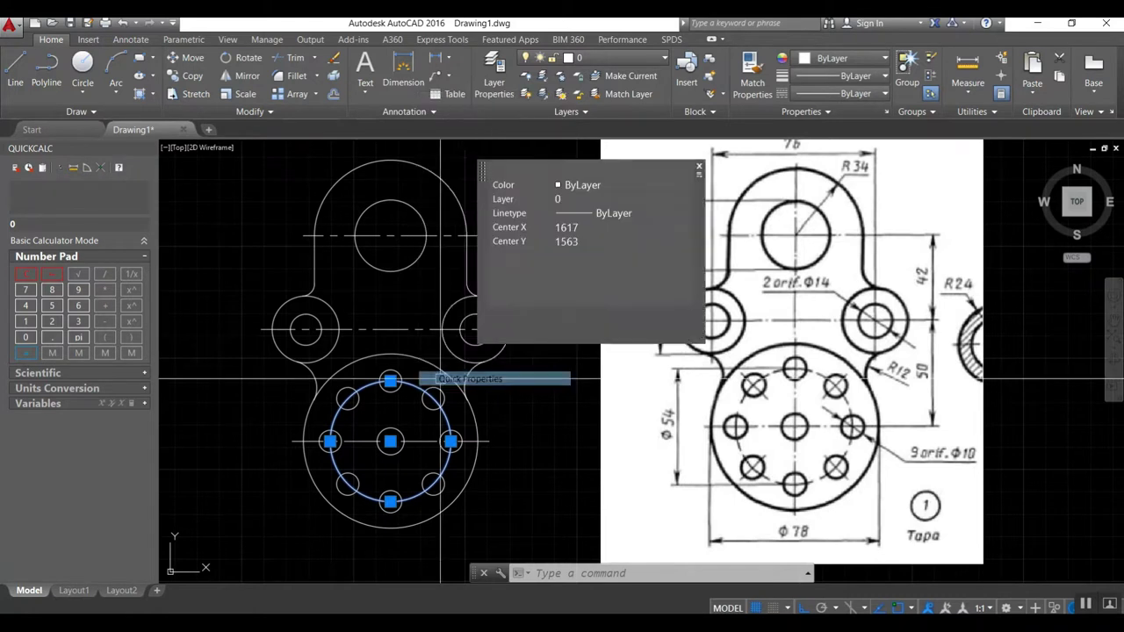
left_click(578, 213)
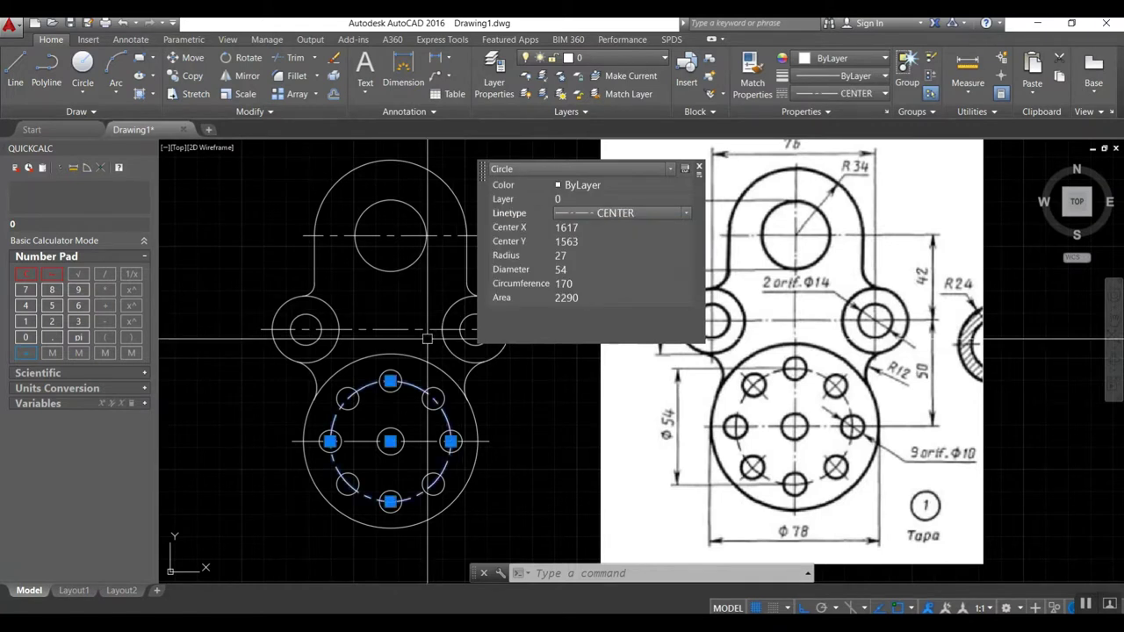
key("Escape")
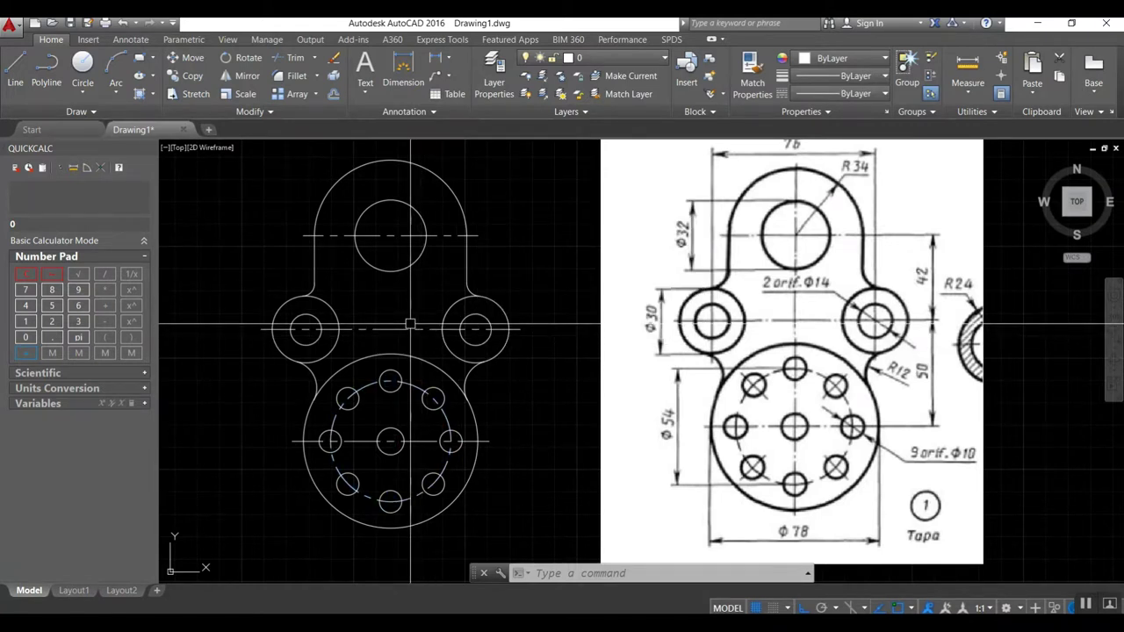
key("l")
key("Return")
Step: Draw a vertical line from the top arc to the large circle's bottom and match it to the horizontal centre line
left_click(390, 161)
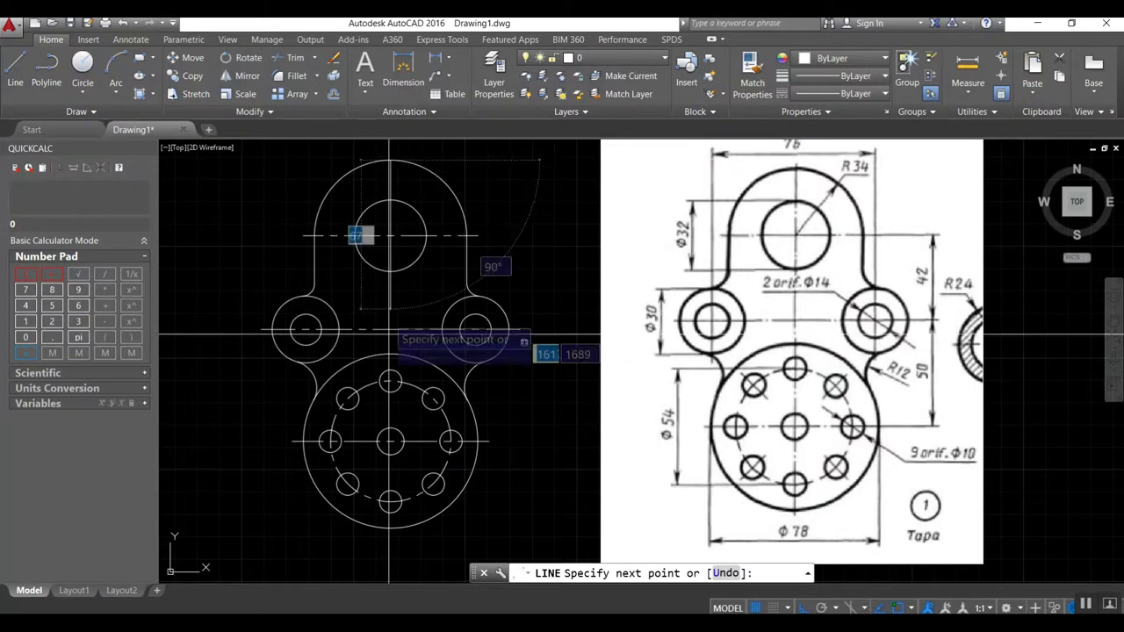
left_click(391, 530)
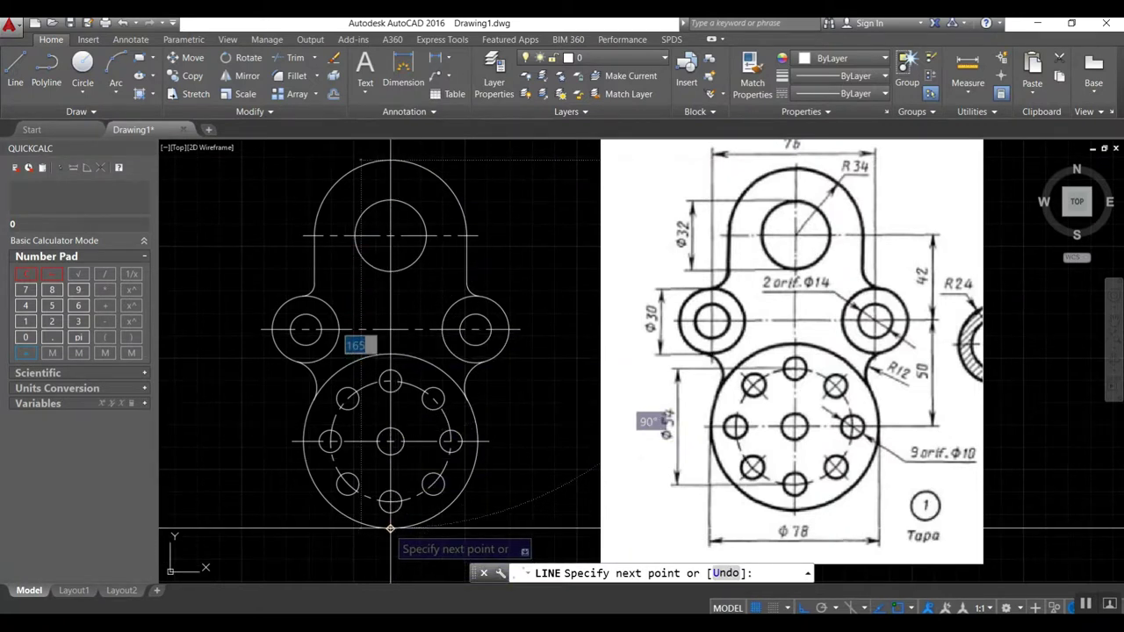
key("Return")
type("ma")
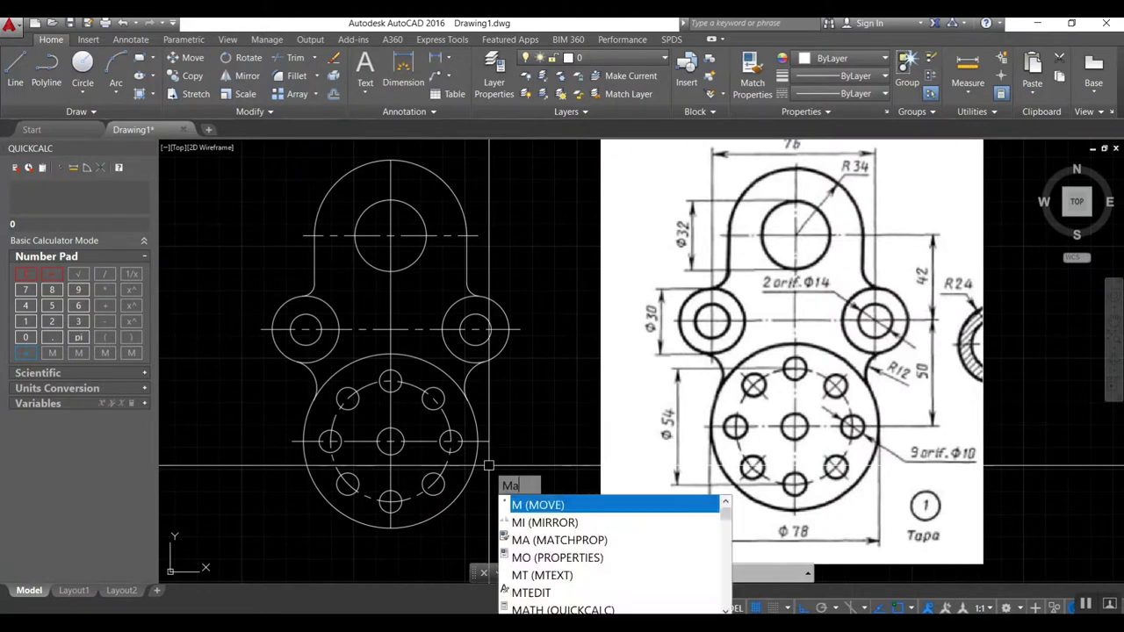
key("Return")
left_click(427, 328)
left_click(391, 327)
key("Return")
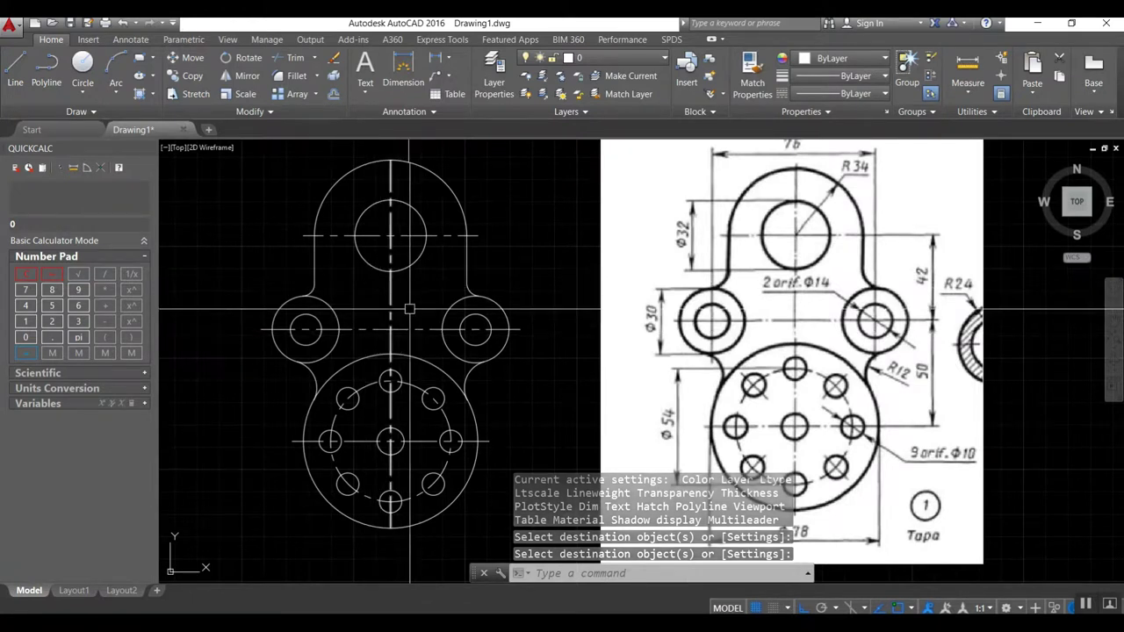
key("Return")
Step: Select the large lower circle, the right lug circle and the two fillet arcs beside it
left_click(430, 359)
left_click(468, 369)
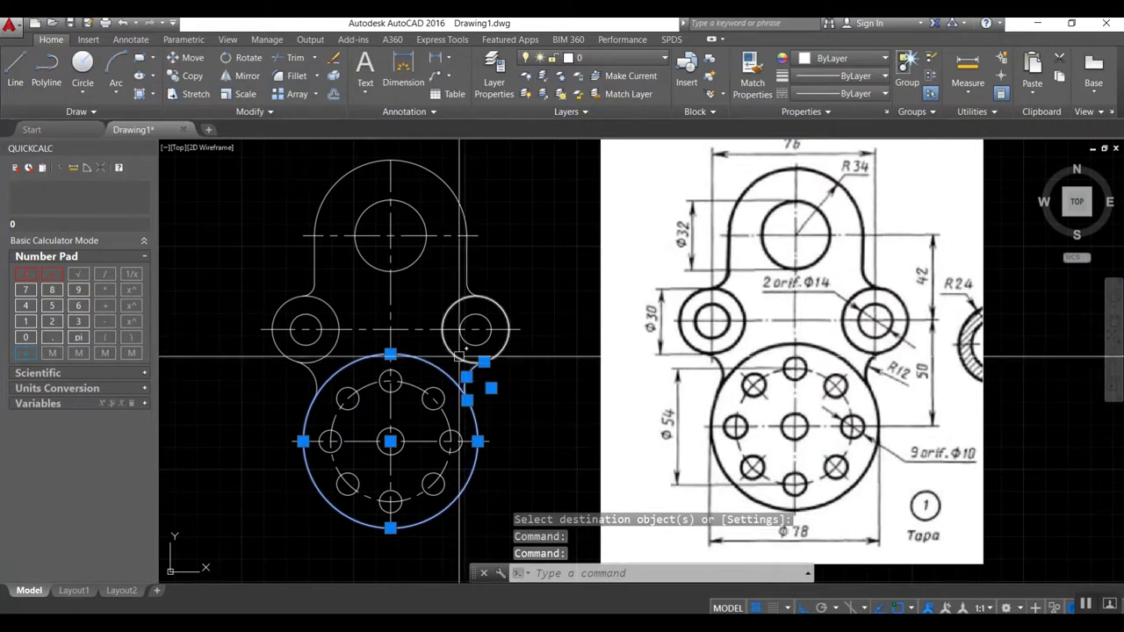
left_click(474, 362)
left_click(466, 277)
Step: Add the upper R34 arc, upper-left fillet, left lug hole and upper Φ32 circle to the selection
left_click(457, 209)
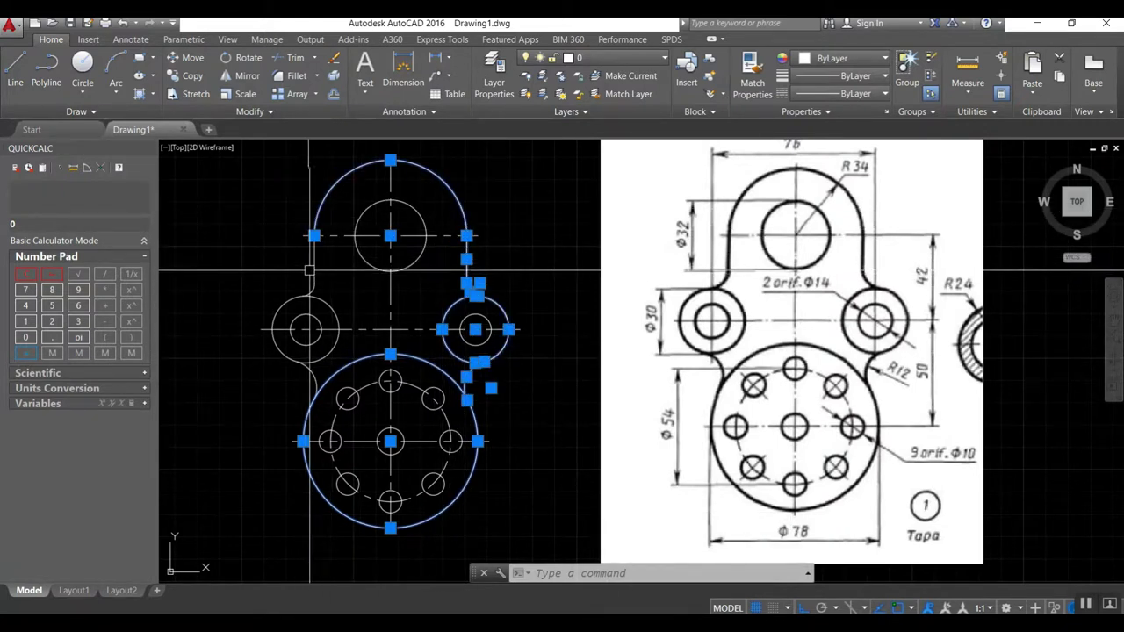
scroll(306, 293, "up", 3)
left_click(308, 292)
scroll(268, 303, "down", 2)
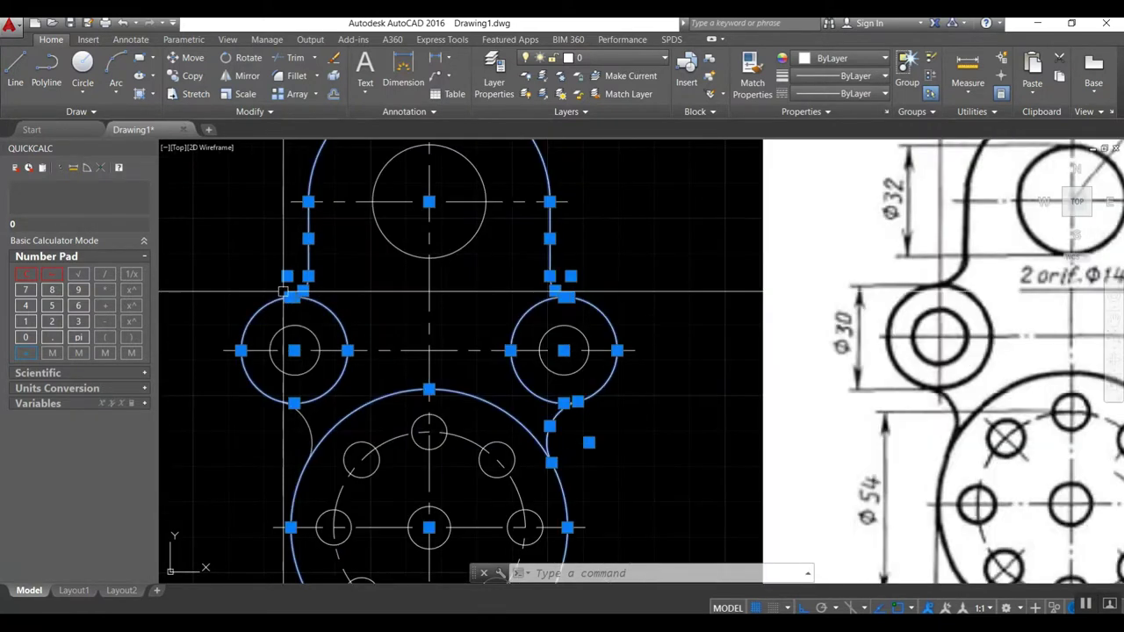
scroll(247, 373, "down", 2)
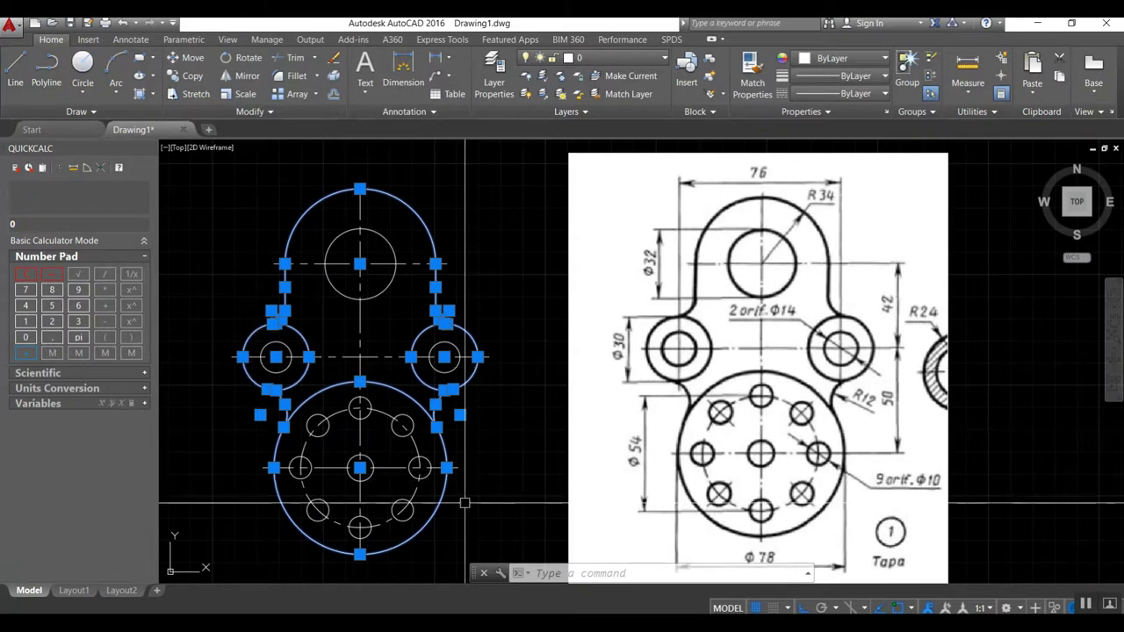
left_click(275, 343)
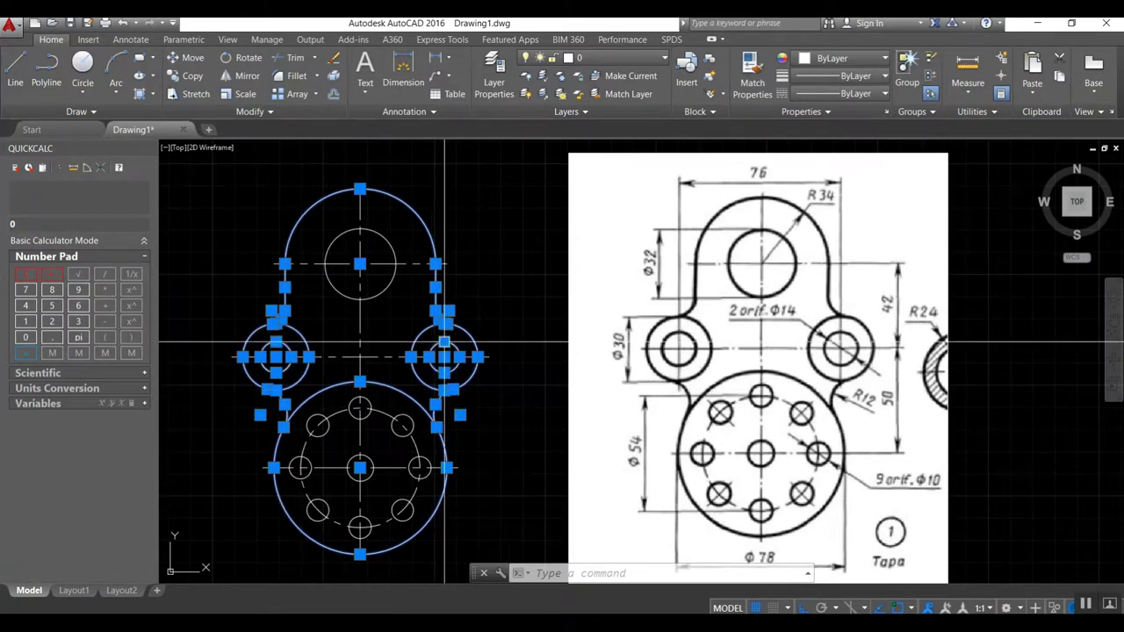
left_click(386, 286)
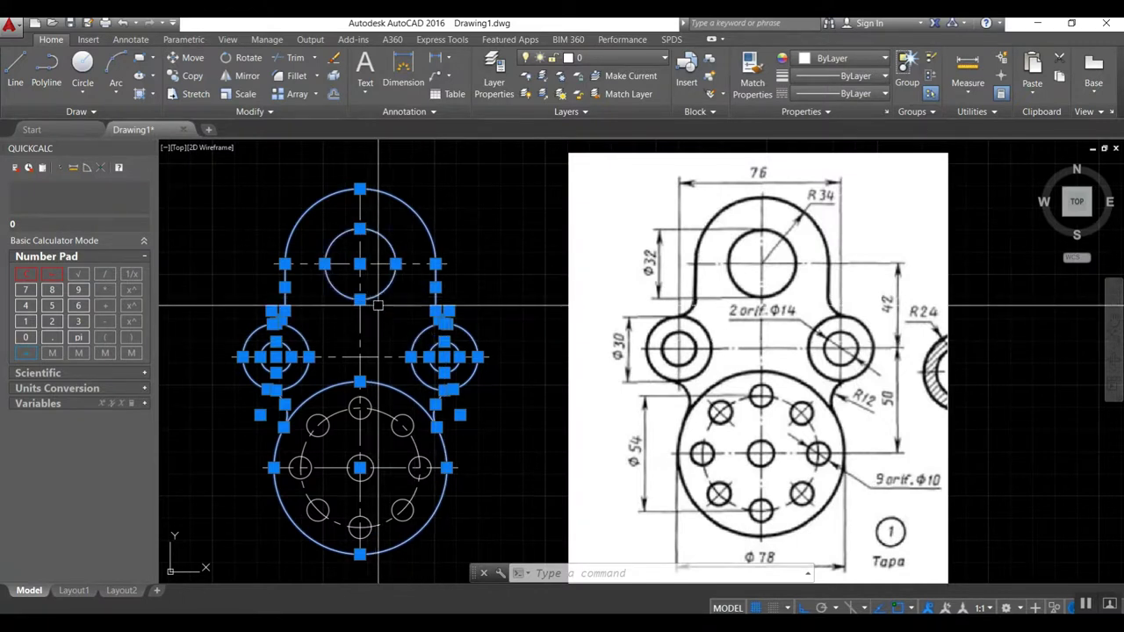
Step: Set the 13 selected outline objects to Green through Quick Properties
right_click(418, 379)
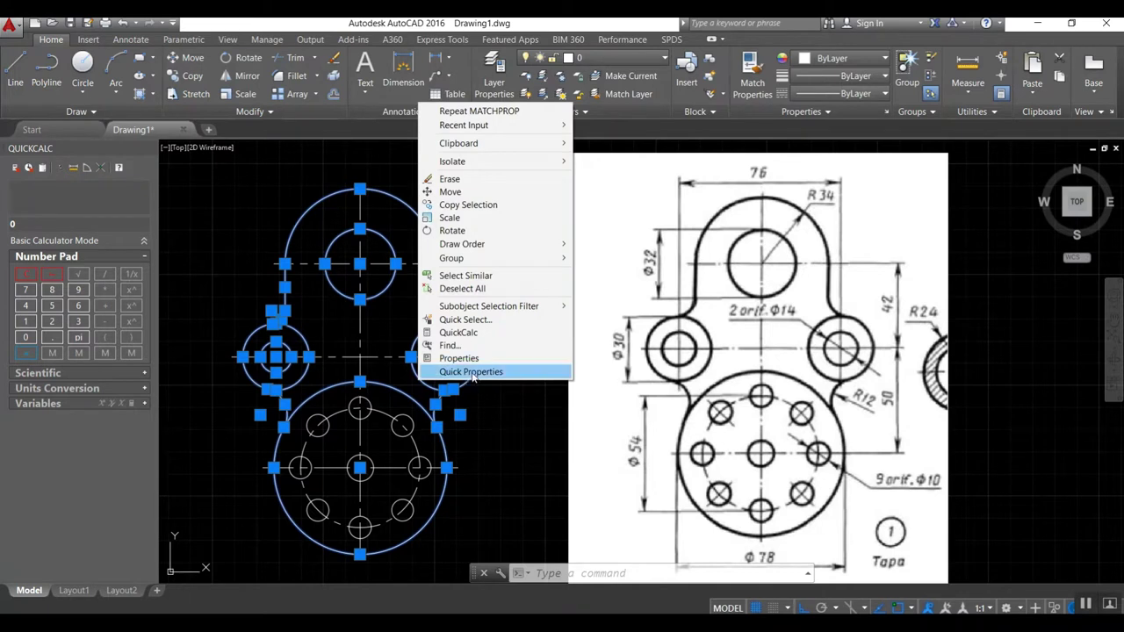
left_click(471, 372)
left_click(626, 178)
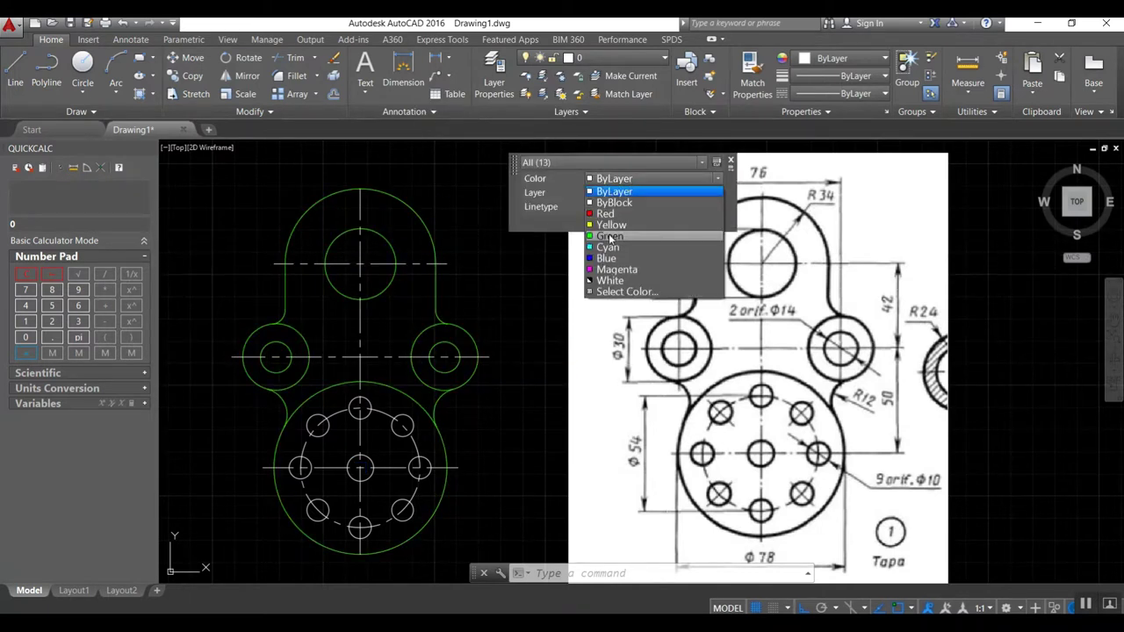
left_click(611, 237)
key("Escape")
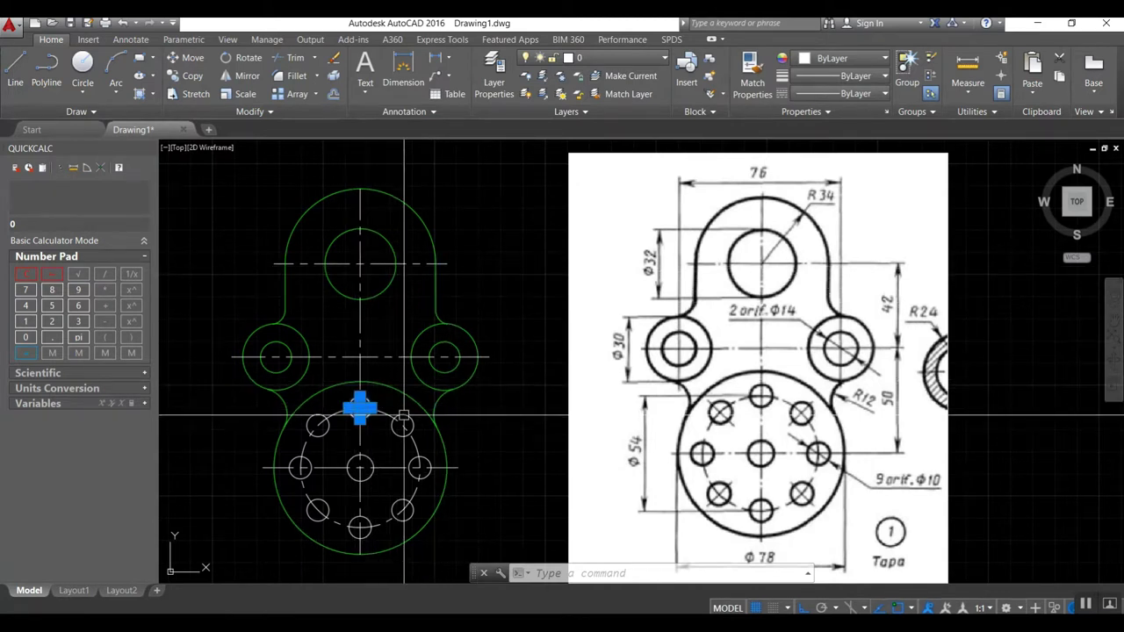
Step: Add the right, lower-right, bottom and left bolt holes to the selection
left_click(422, 457)
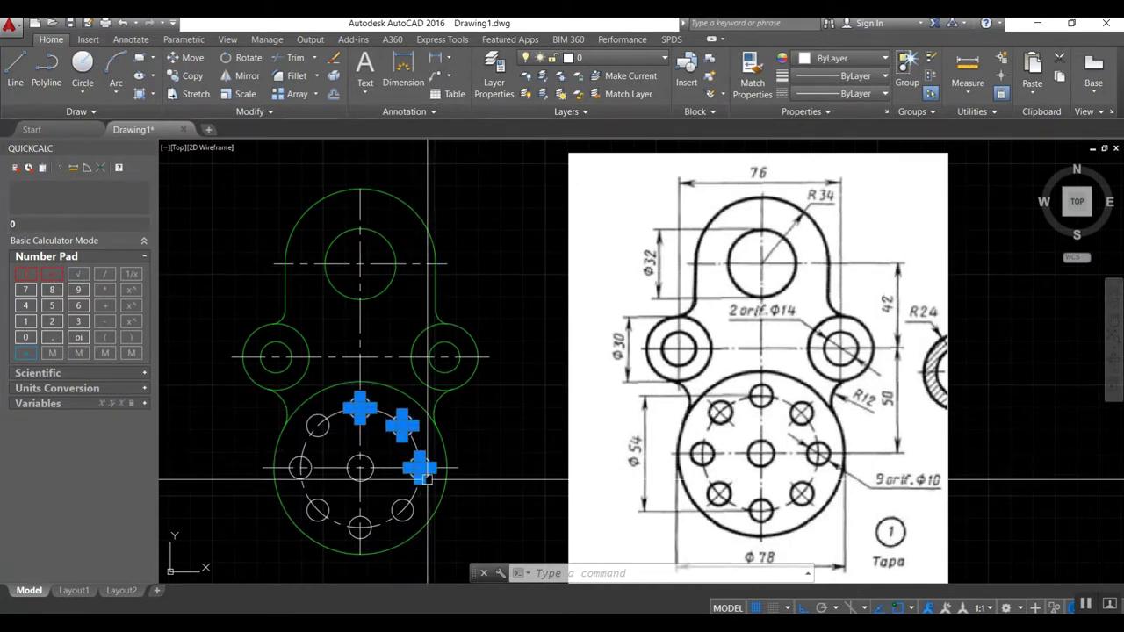
left_click(396, 514)
left_click(351, 519)
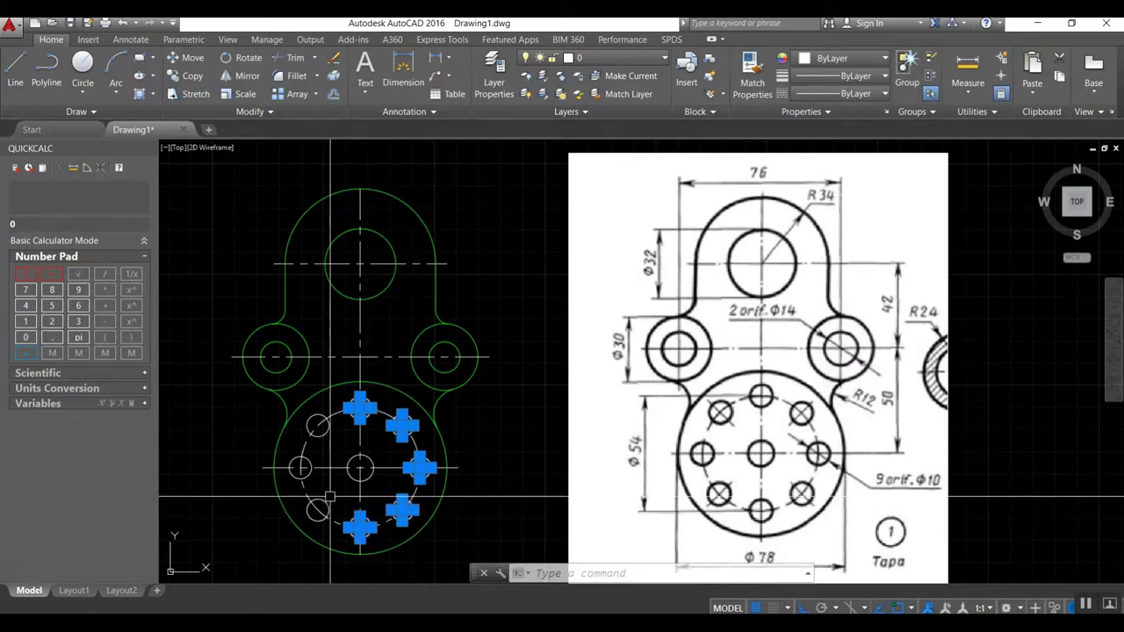
left_click(303, 458)
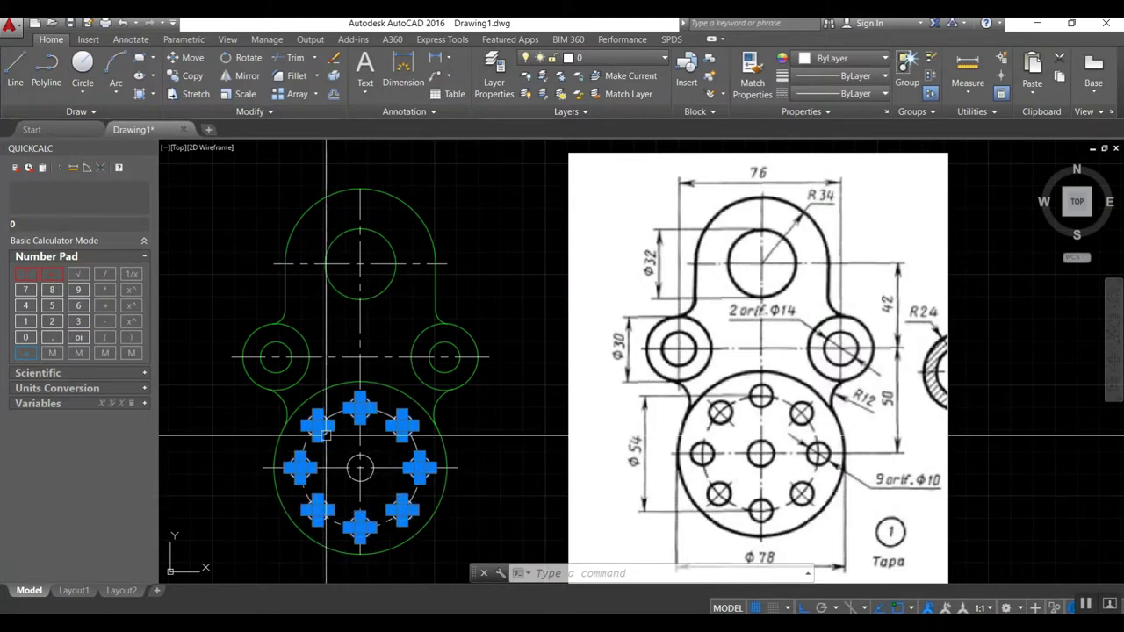
Step: Set the eight selected bolt-hole circles to Green through Quick Properties
right_click(327, 434)
left_click(347, 428)
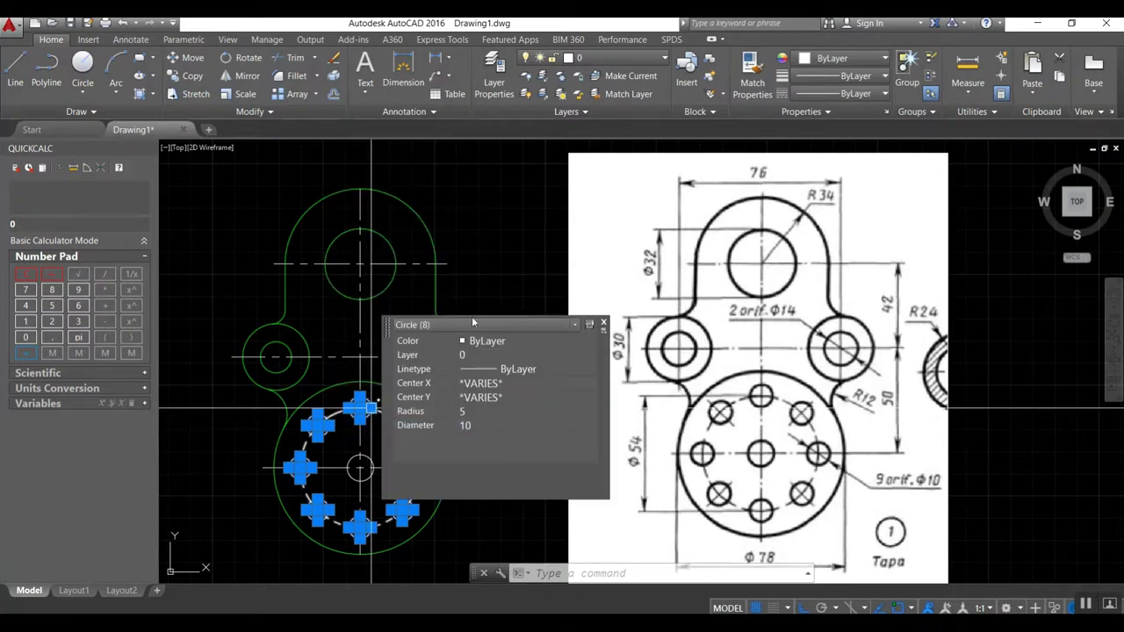
left_click(481, 341)
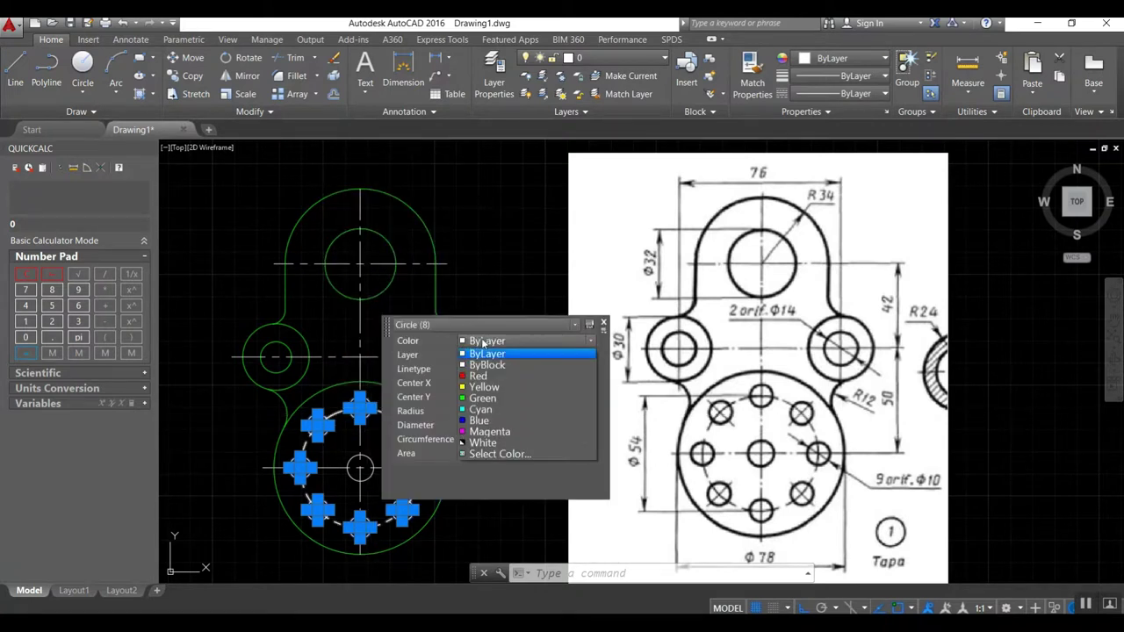
left_click(483, 399)
left_click(601, 324)
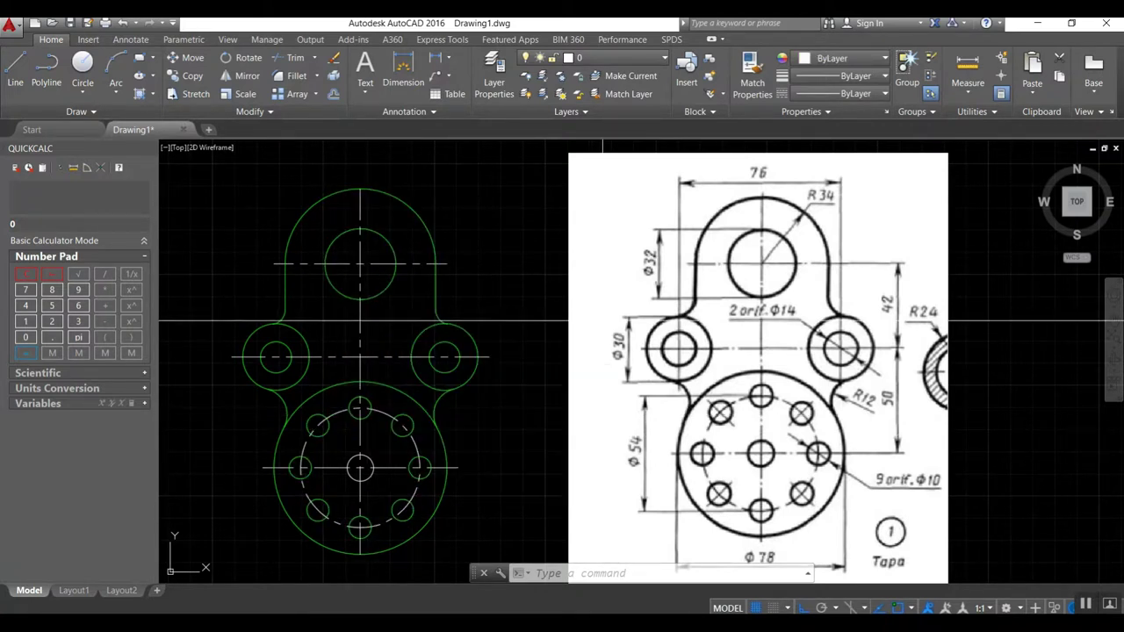
middle_click_drag(409, 295, 423, 271)
Step: Place a 76 linear dimension between the two lug circle centres, above the top lobe
scroll(431, 273, "down", 2)
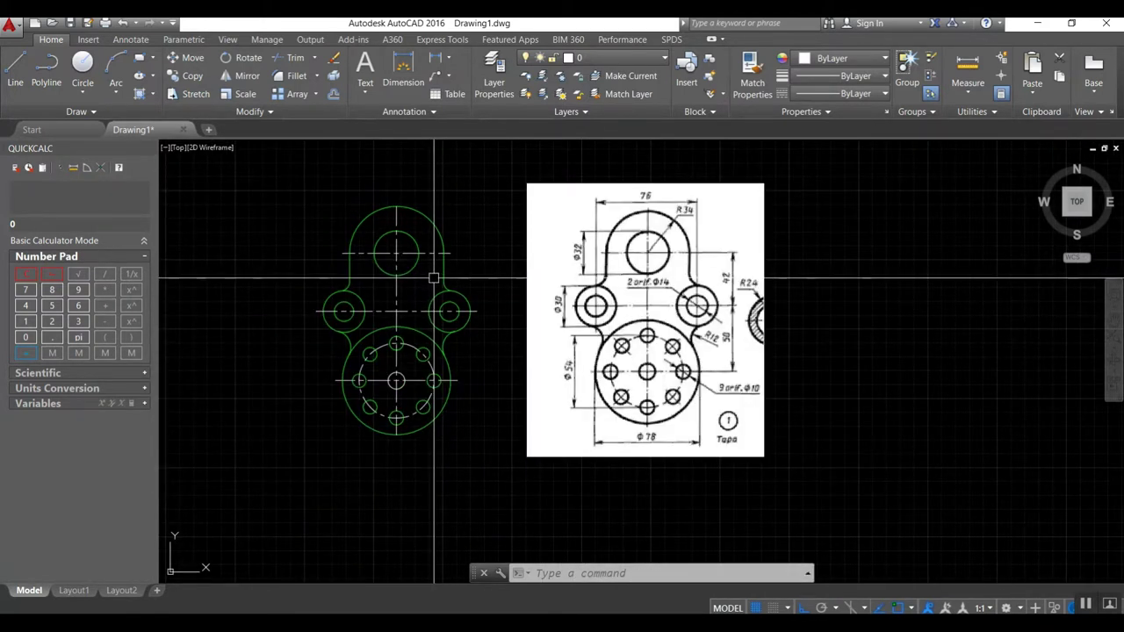
scroll(430, 278, "up", 2)
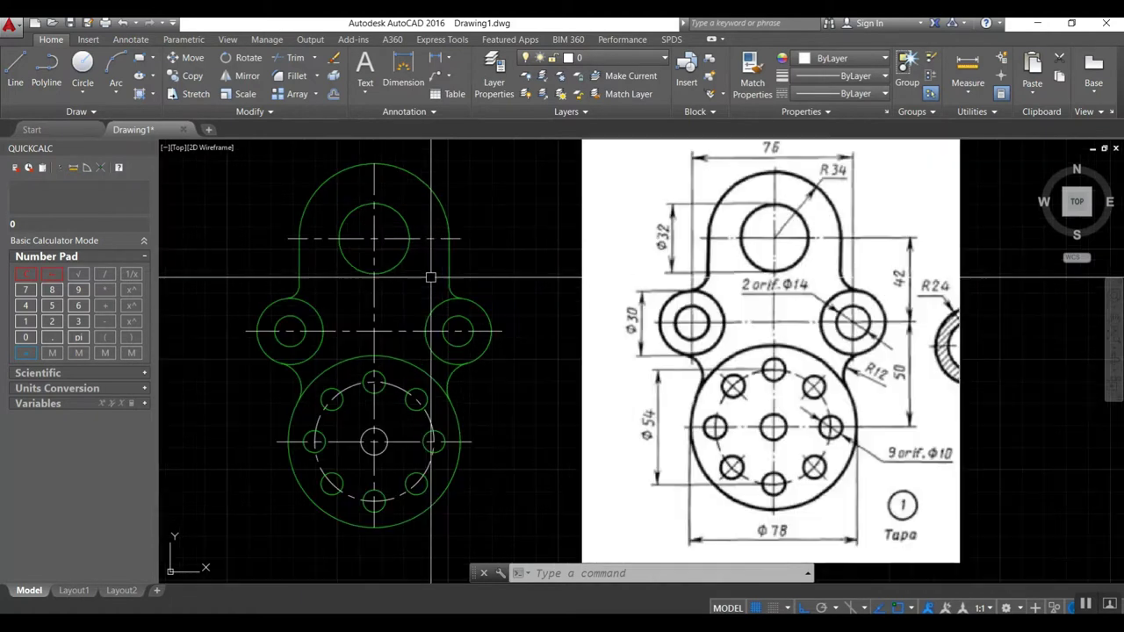
type("li")
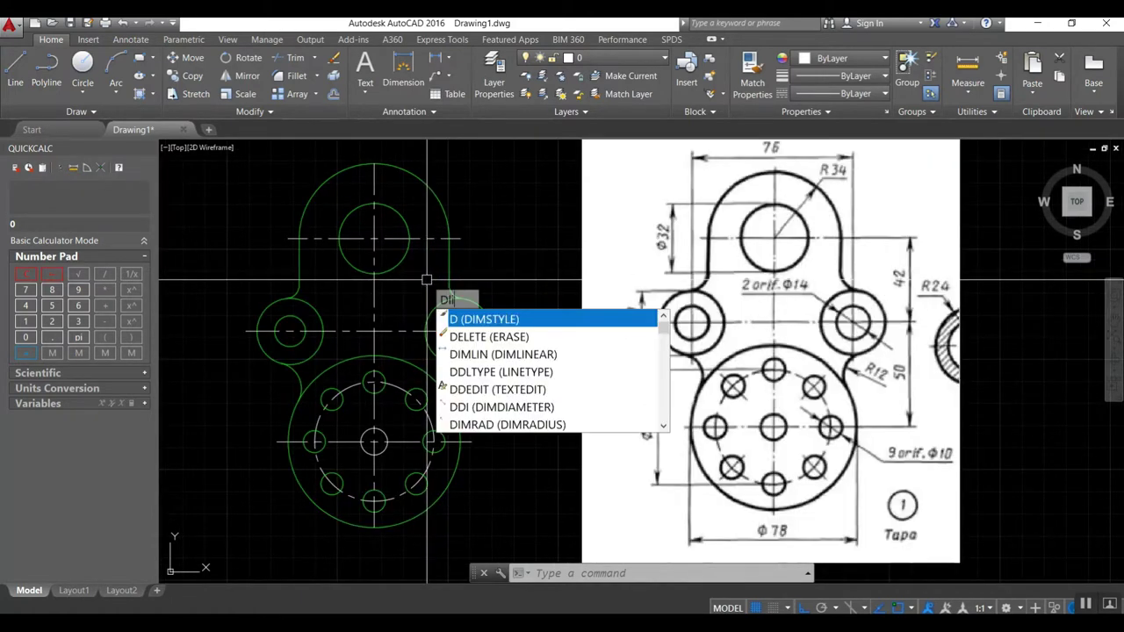
key("Return")
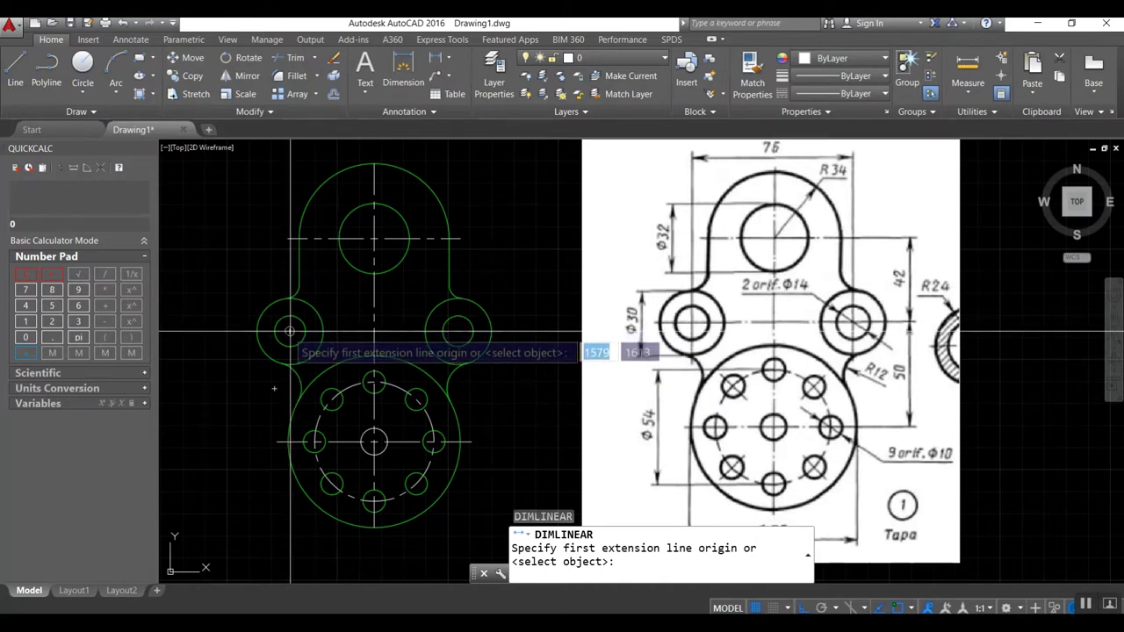
left_click(290, 331)
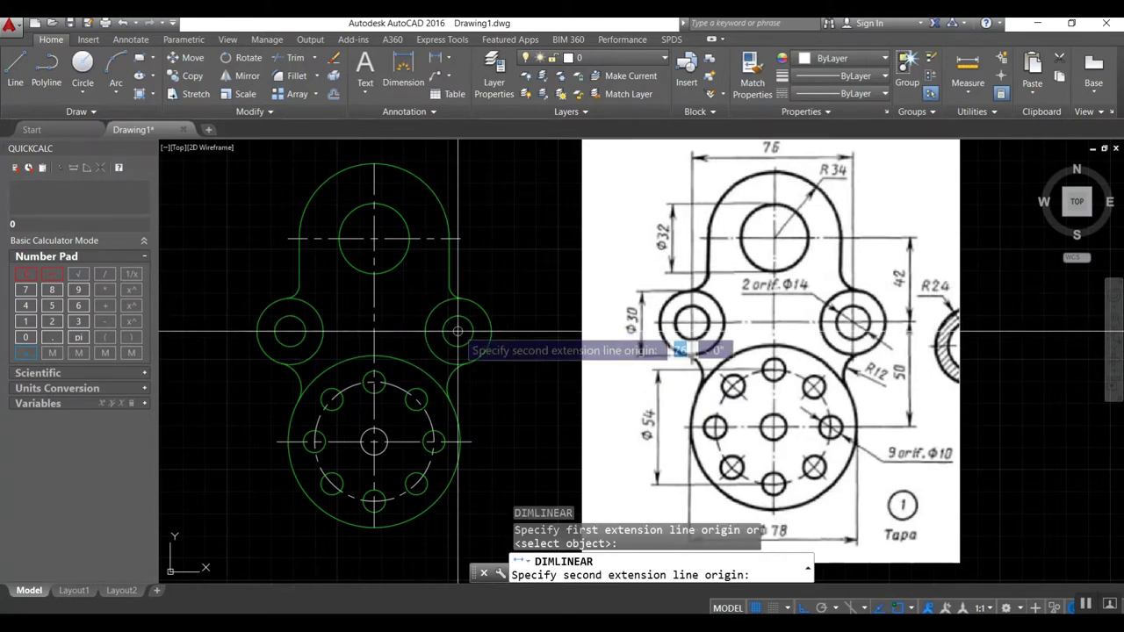
left_click(458, 331)
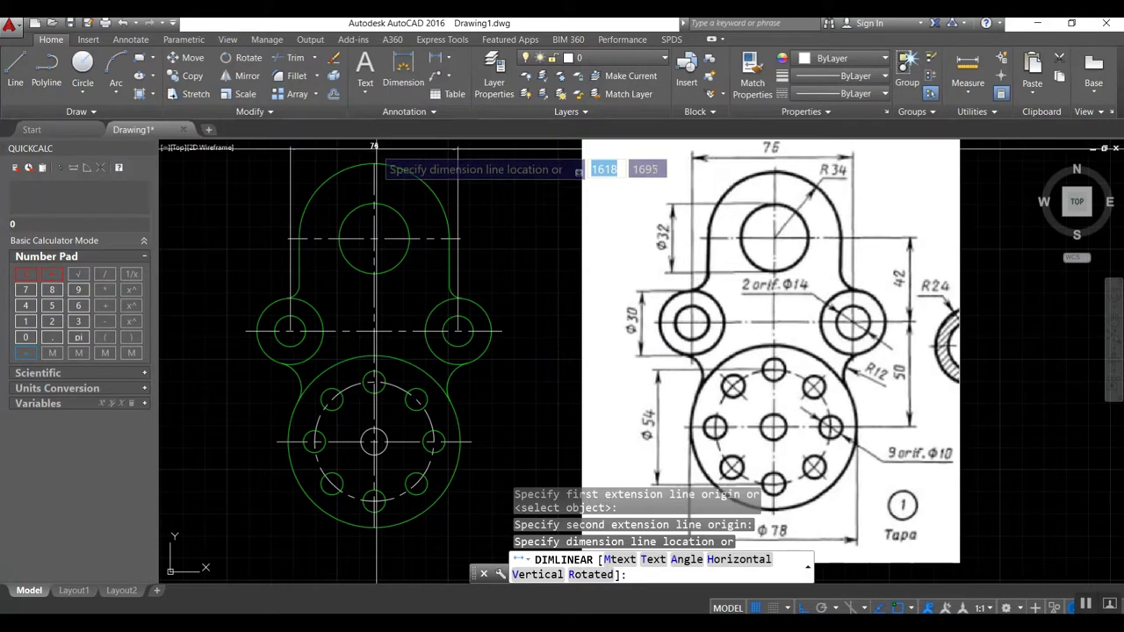
left_click(377, 145)
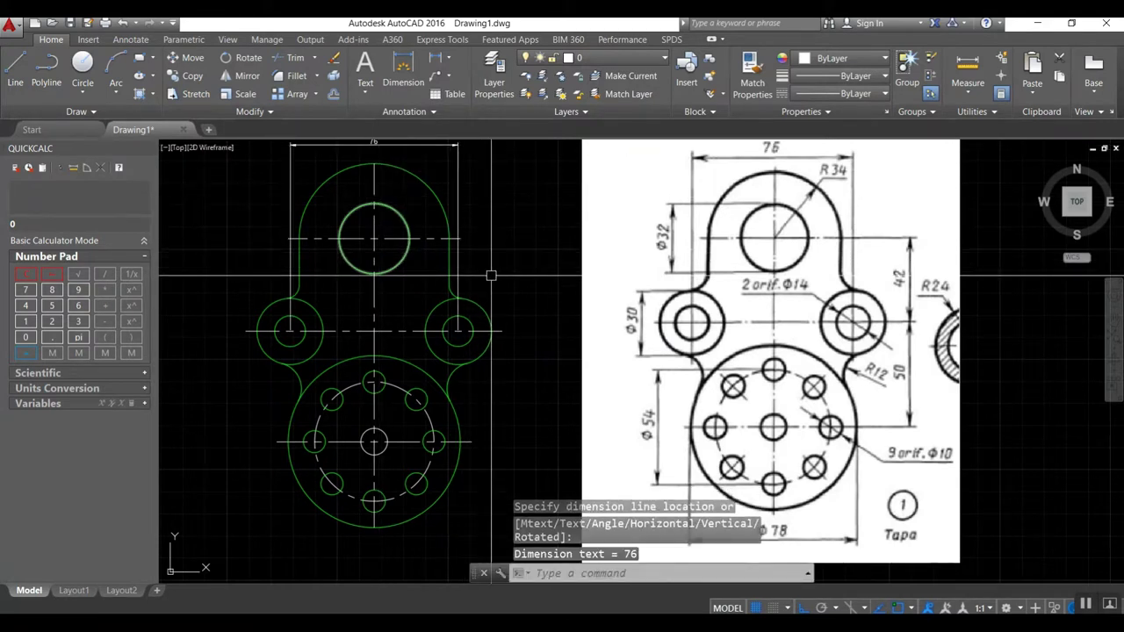
Step: Discard the inaccurate 31.98 reading and dimension the upper circle's height as 32 with DIML
key("Return")
left_click(377, 238)
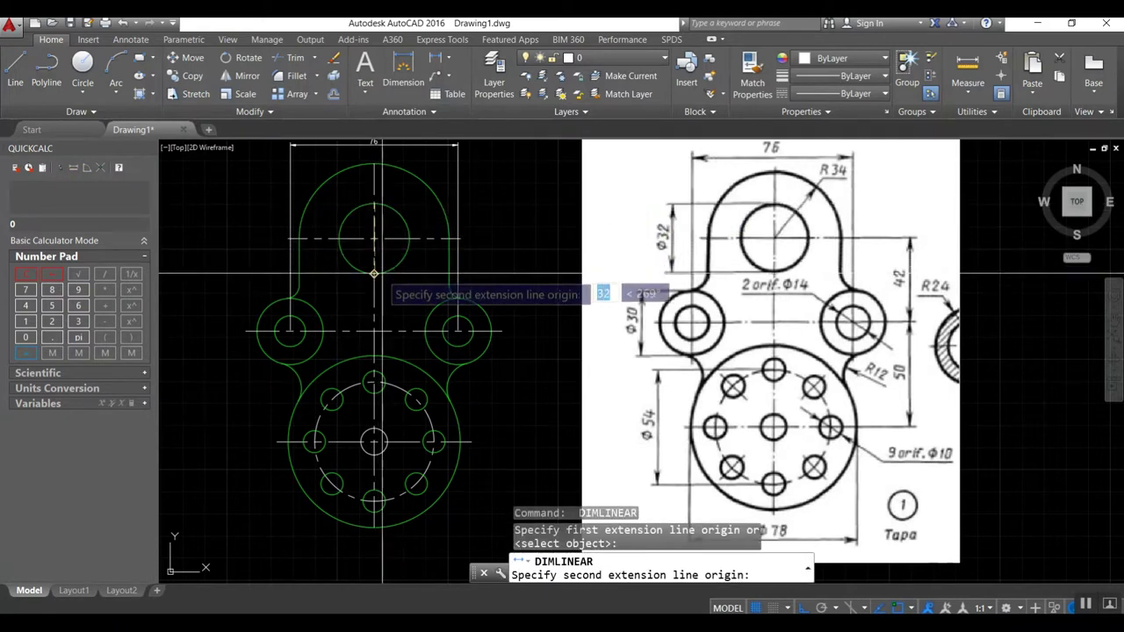
left_click(374, 273)
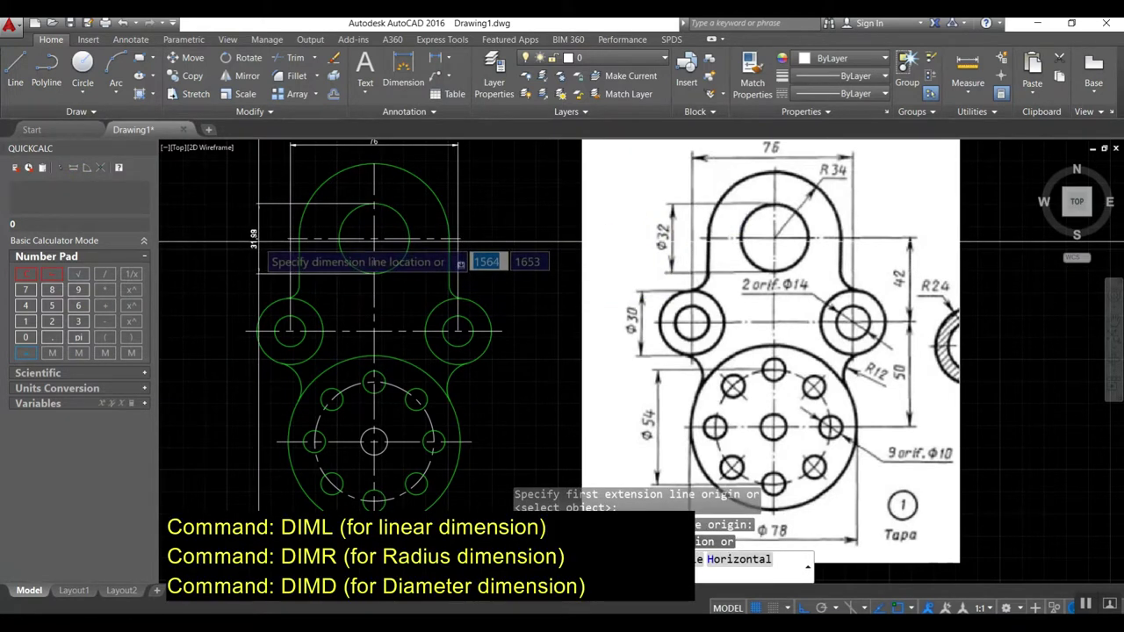
key("Escape")
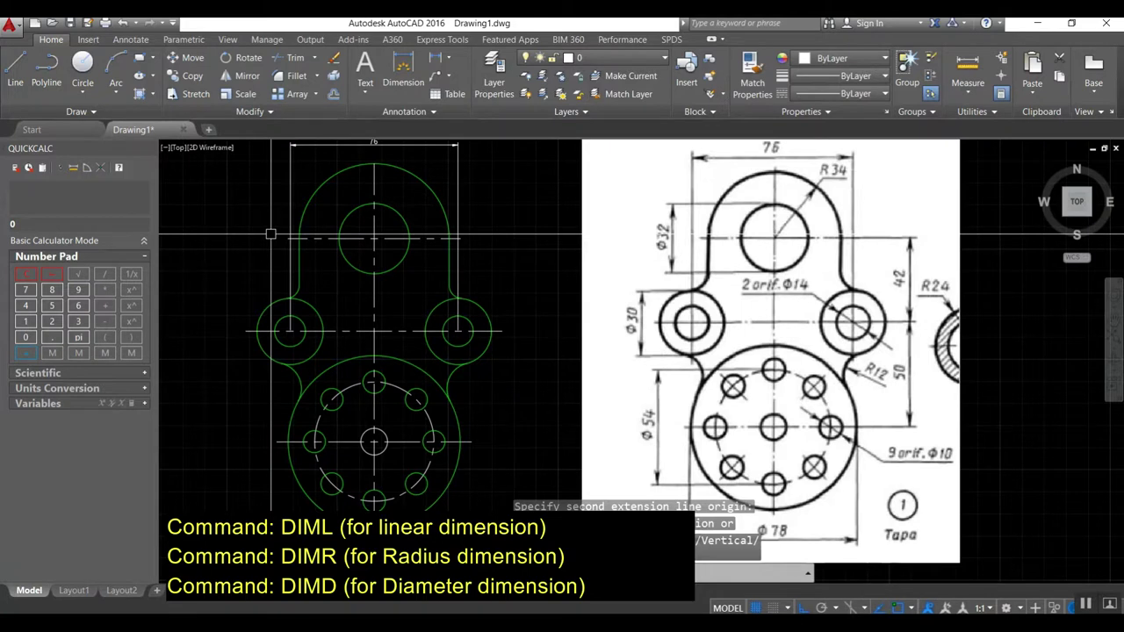
type("diml")
key("Return")
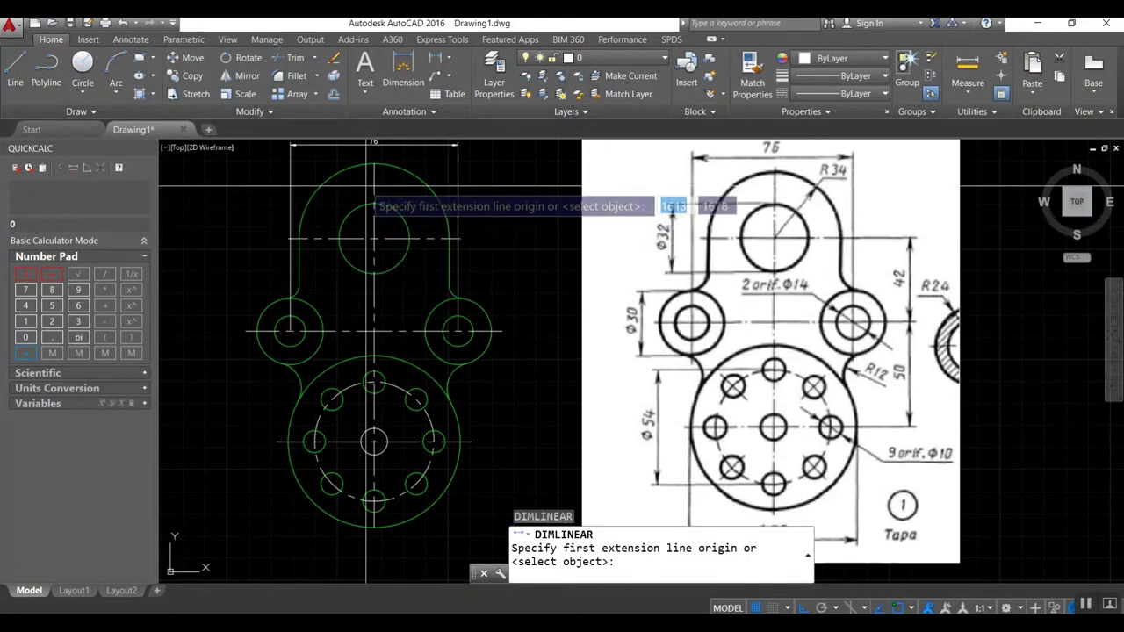
scroll(373, 187, "up", 5)
left_click(382, 215)
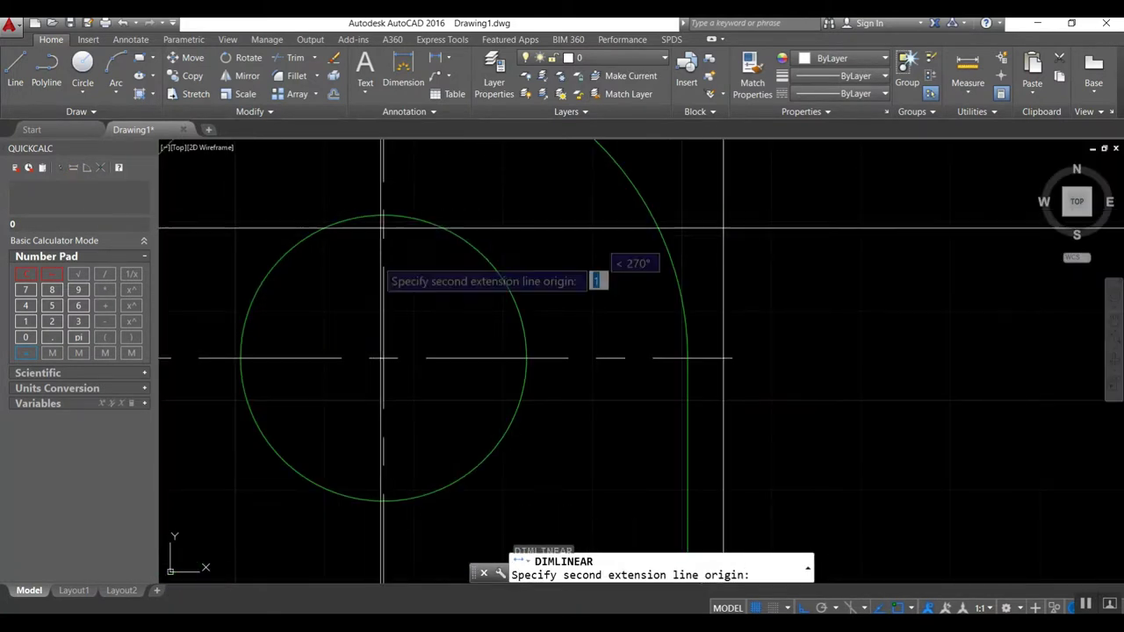
left_click(382, 501)
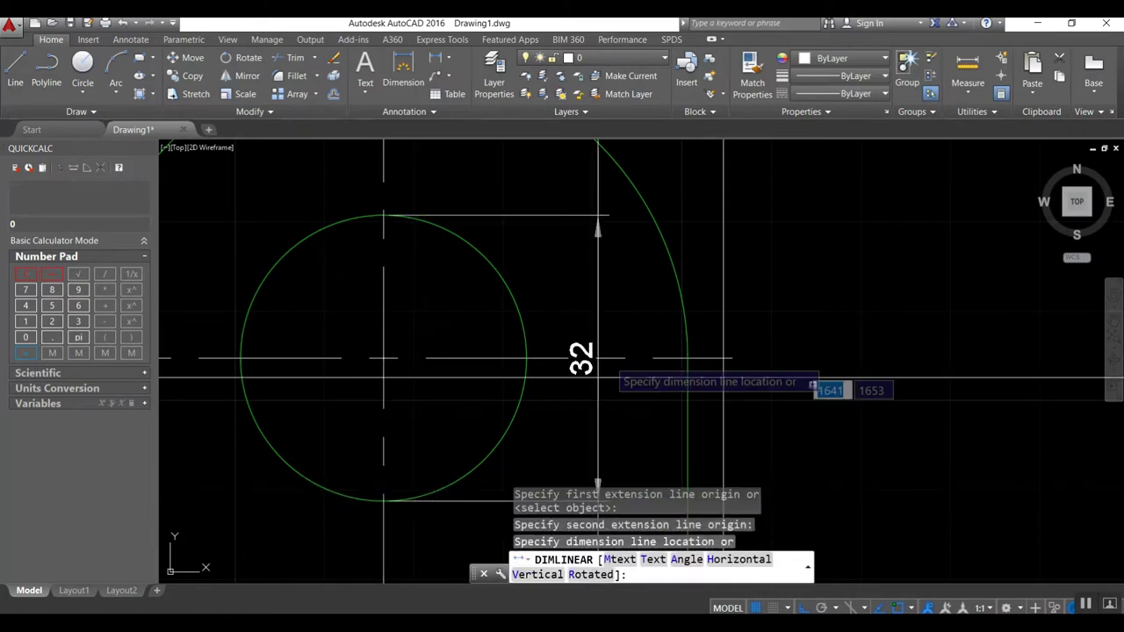
scroll(598, 378, "down", 3)
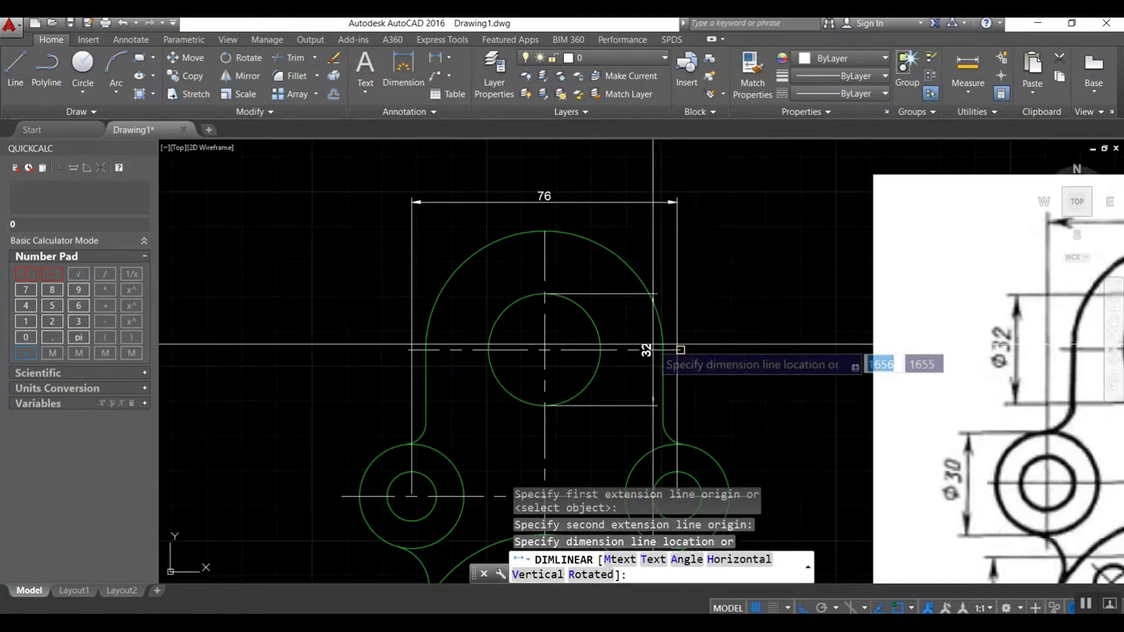
left_click(365, 336)
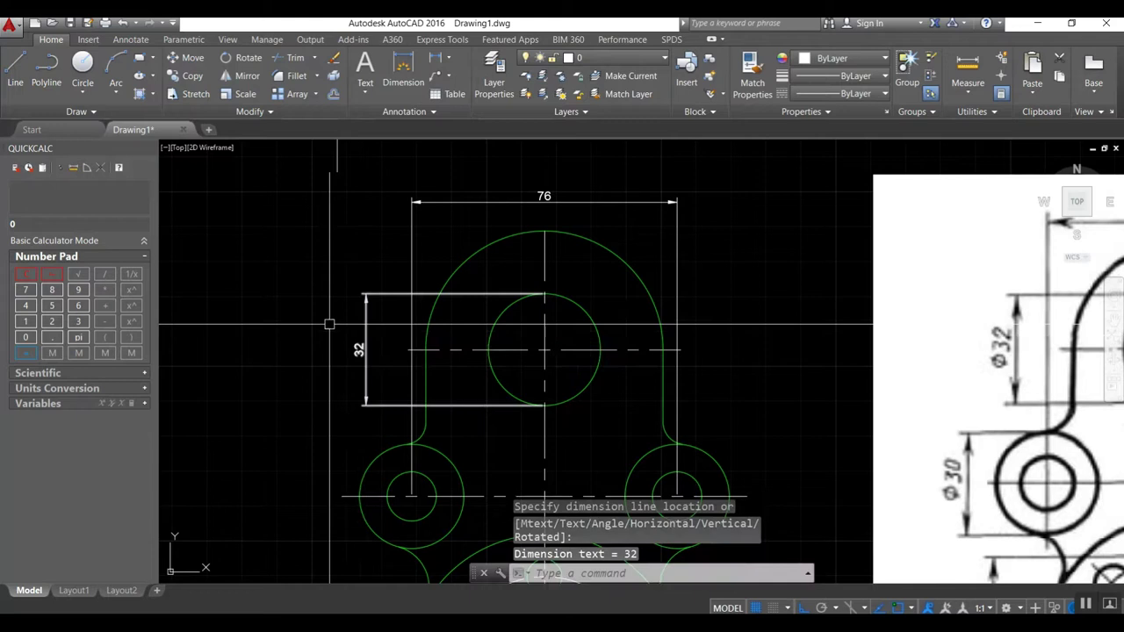
scroll(330, 325, "down", 2)
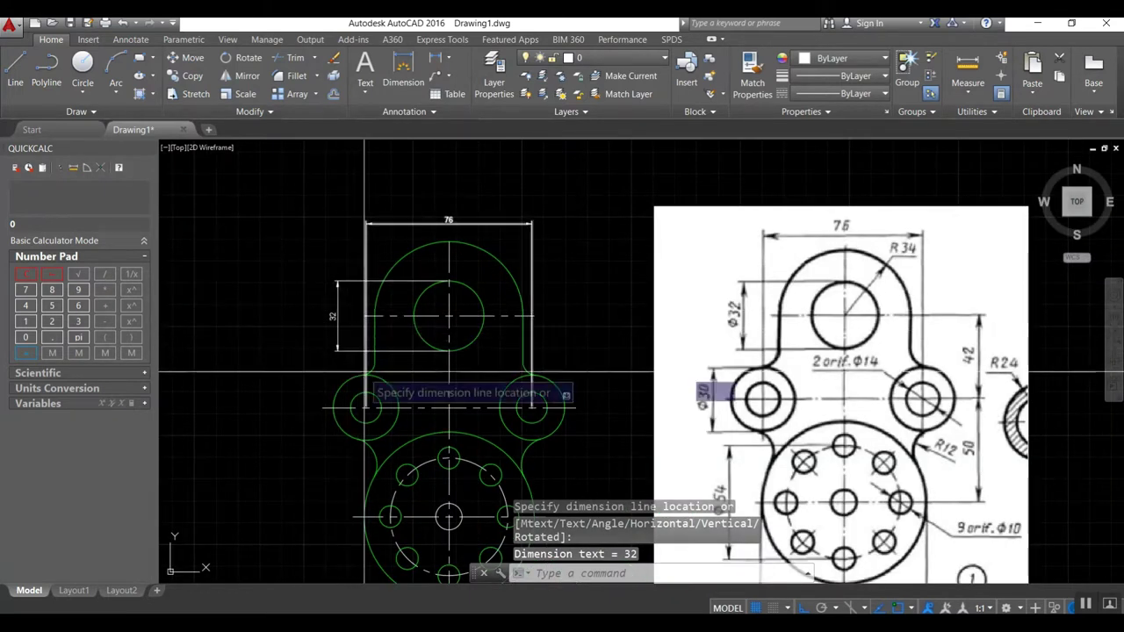
Step: Add a 30 linear dimension across the left side lobe
key("Return")
scroll(362, 383, "up", 5)
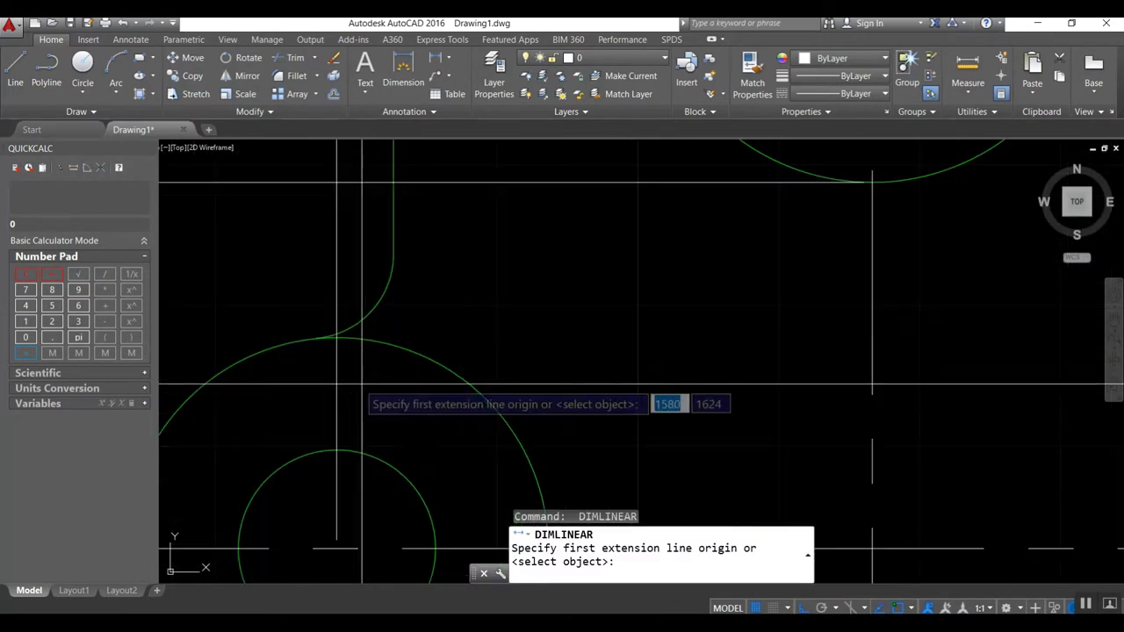
left_click(335, 336)
scroll(351, 309, "down", 2)
scroll(350, 309, "down", 1)
scroll(319, 378, "up", 3)
scroll(319, 378, "up", 2)
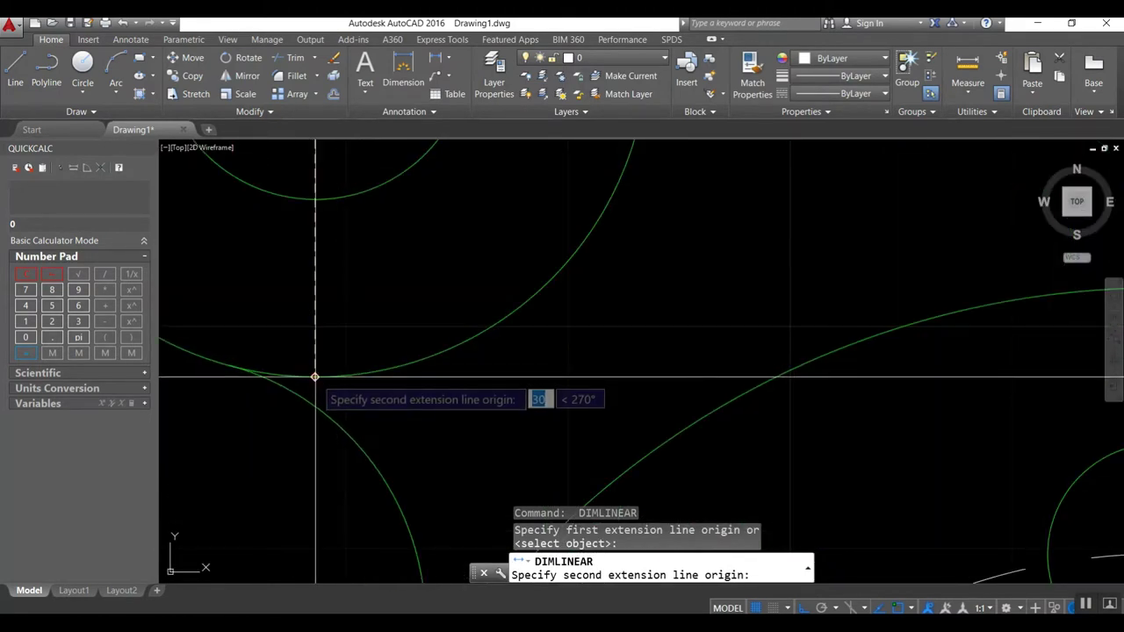
left_click(315, 378)
scroll(369, 378, "down", 3)
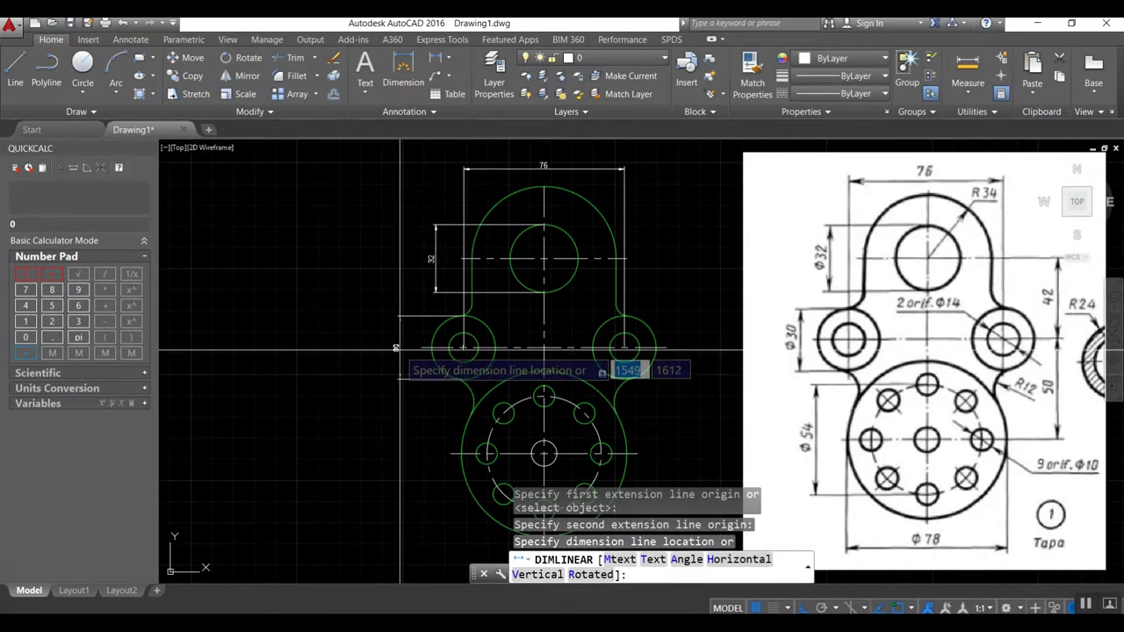
left_click(400, 350)
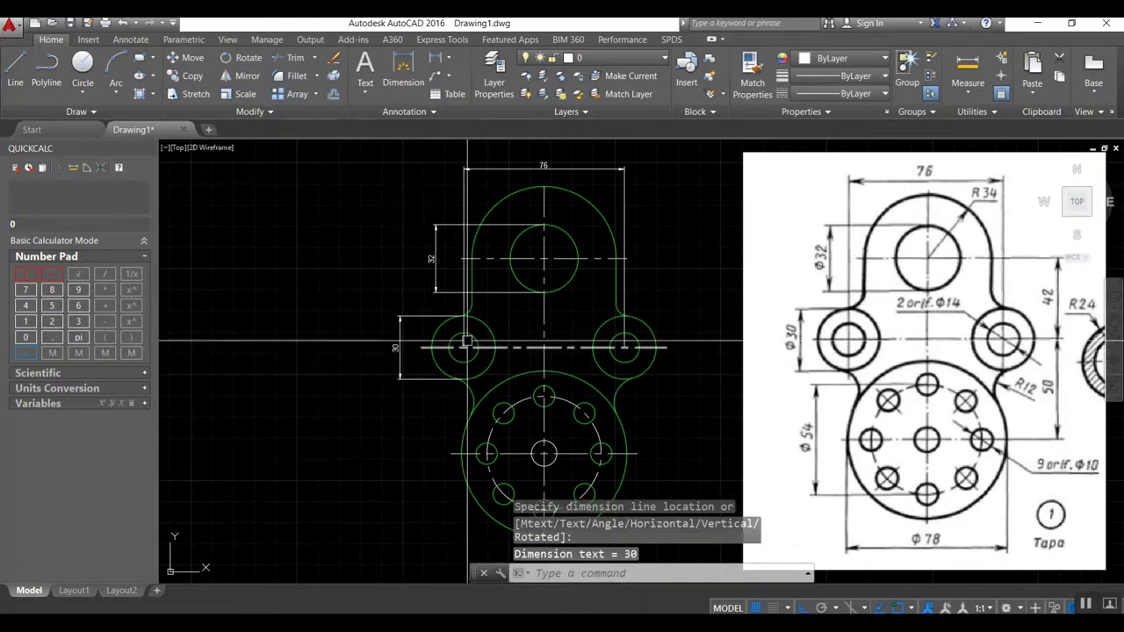
Step: Add a vertical 54 linear dimension to the left of the big circle
middle_click_drag(458, 348, 398, 320)
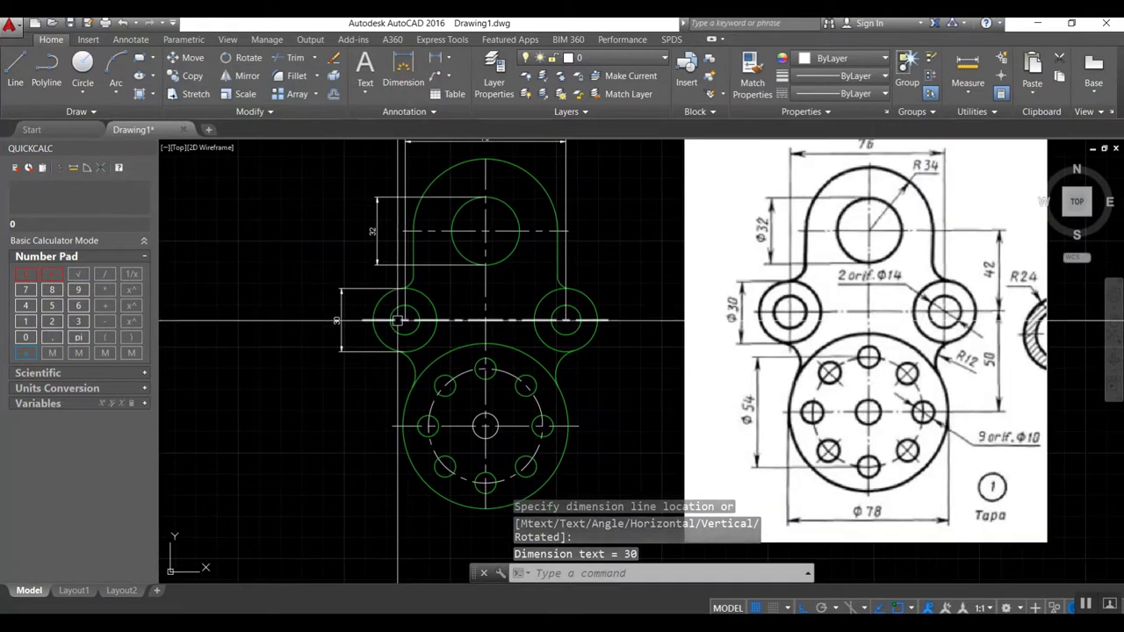
key("Return")
scroll(485, 364, "up", 4)
scroll(477, 364, "down", 2)
left_click(475, 354)
scroll(474, 355, "down", 1)
scroll(465, 483, "up", 3)
left_click(475, 482)
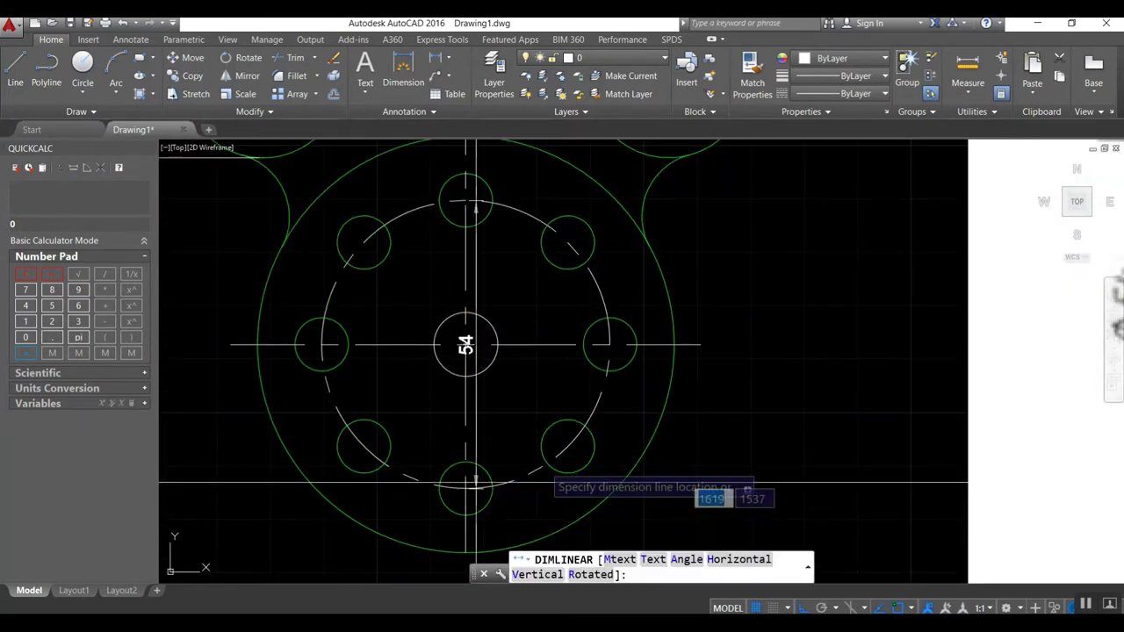
scroll(575, 464, "down", 4)
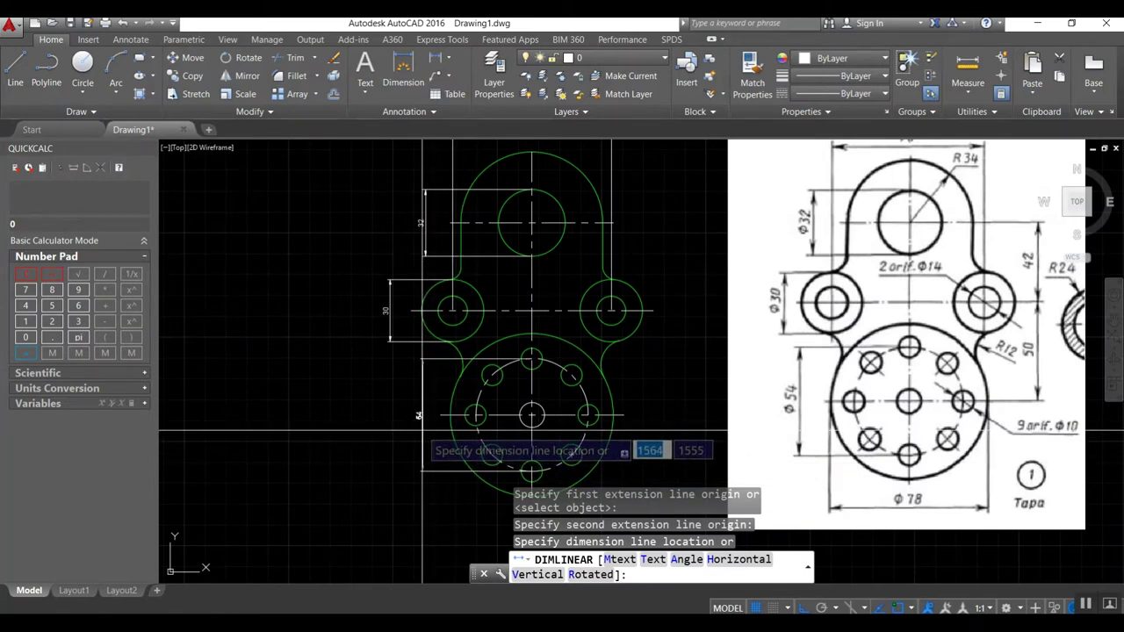
left_click(415, 430)
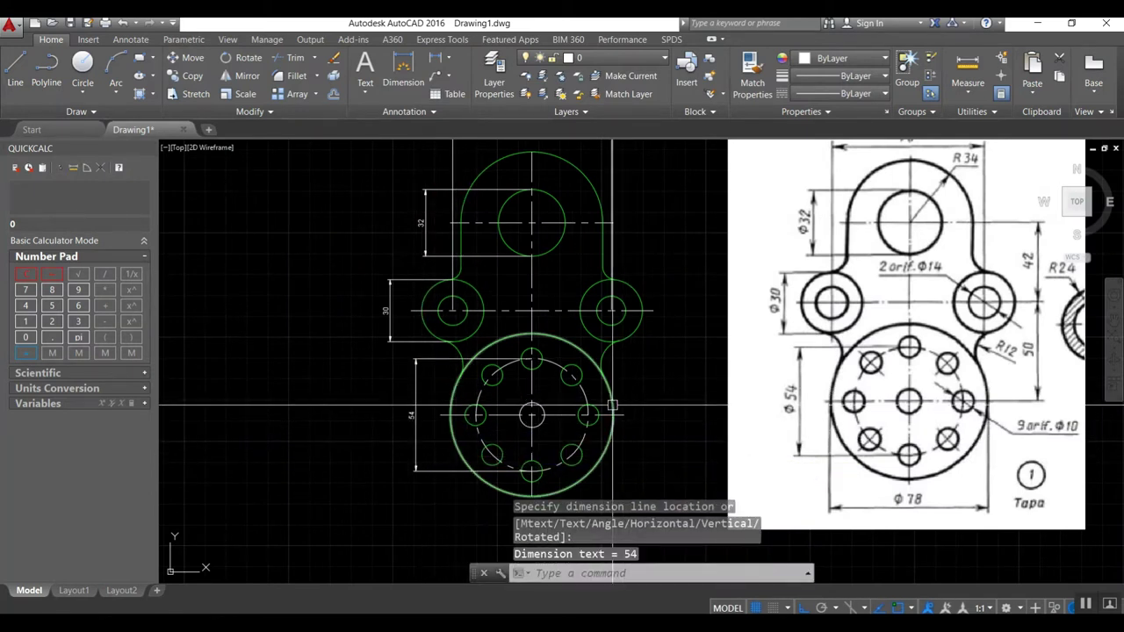
scroll(562, 387, "down", 1)
scroll(421, 360, "up", 1)
Step: Add a 78 dimension across the big circle's width, placed below it
key("Return")
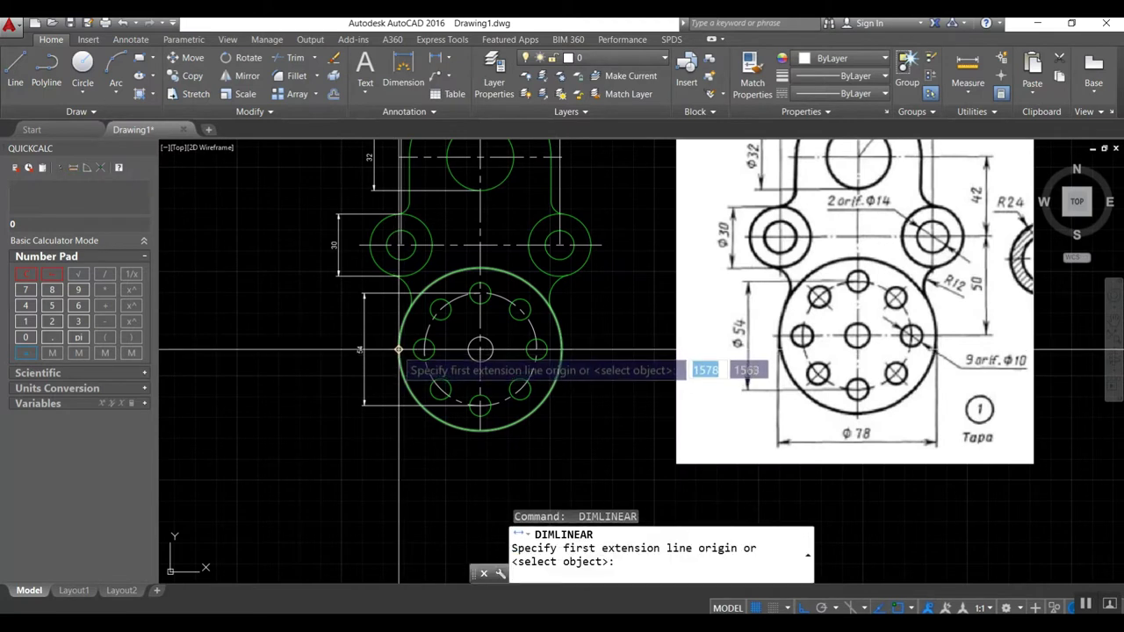
left_click(399, 350)
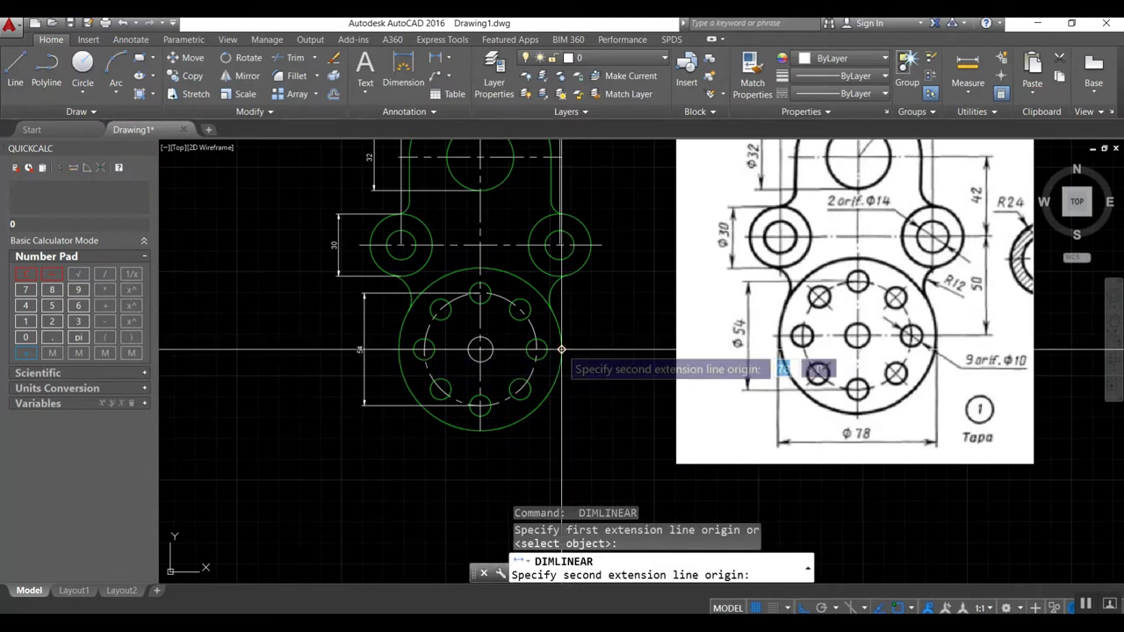
left_click(561, 350)
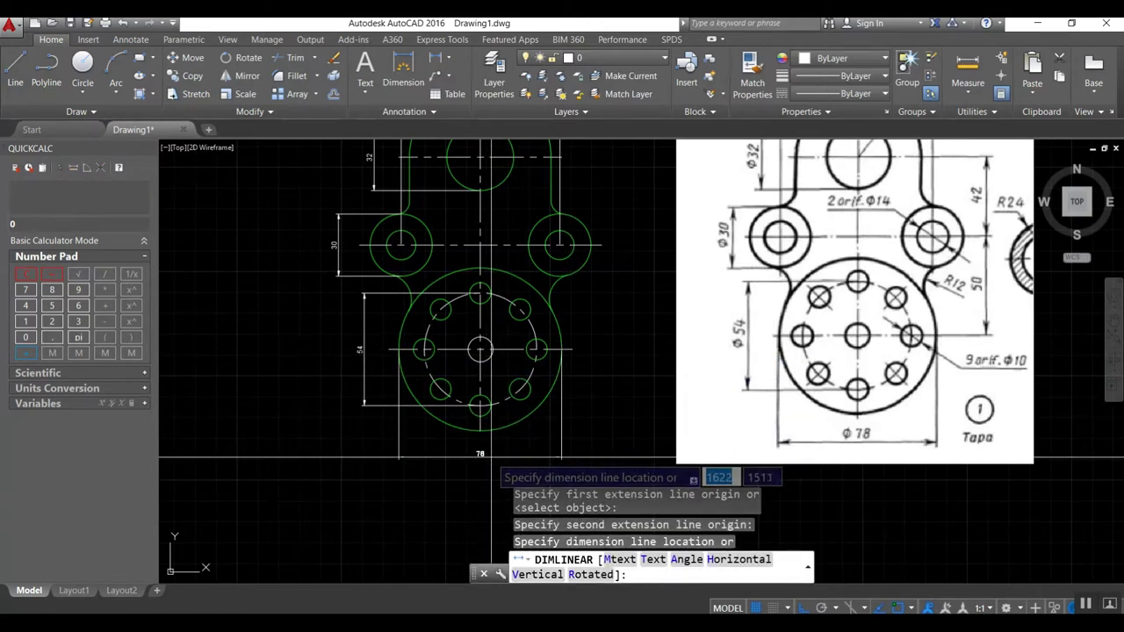
left_click(490, 458)
scroll(474, 422, "down", 1)
scroll(448, 404, "up", 1)
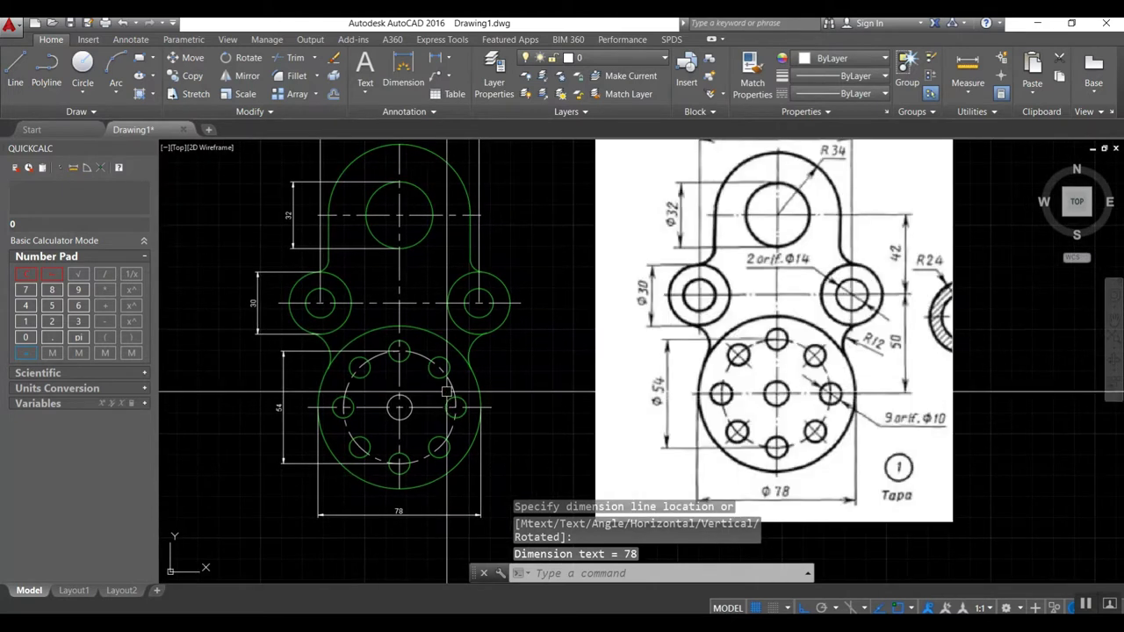
Step: Label the right fillet arc with an R12 radius dimension using DIMRAD
type("d")
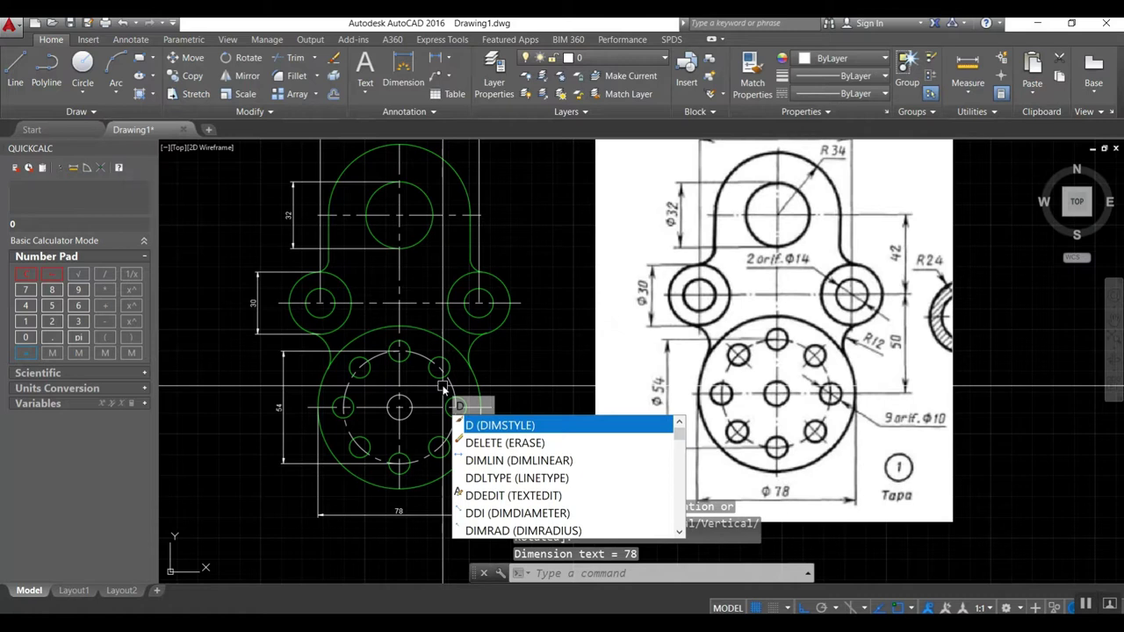
type("im")
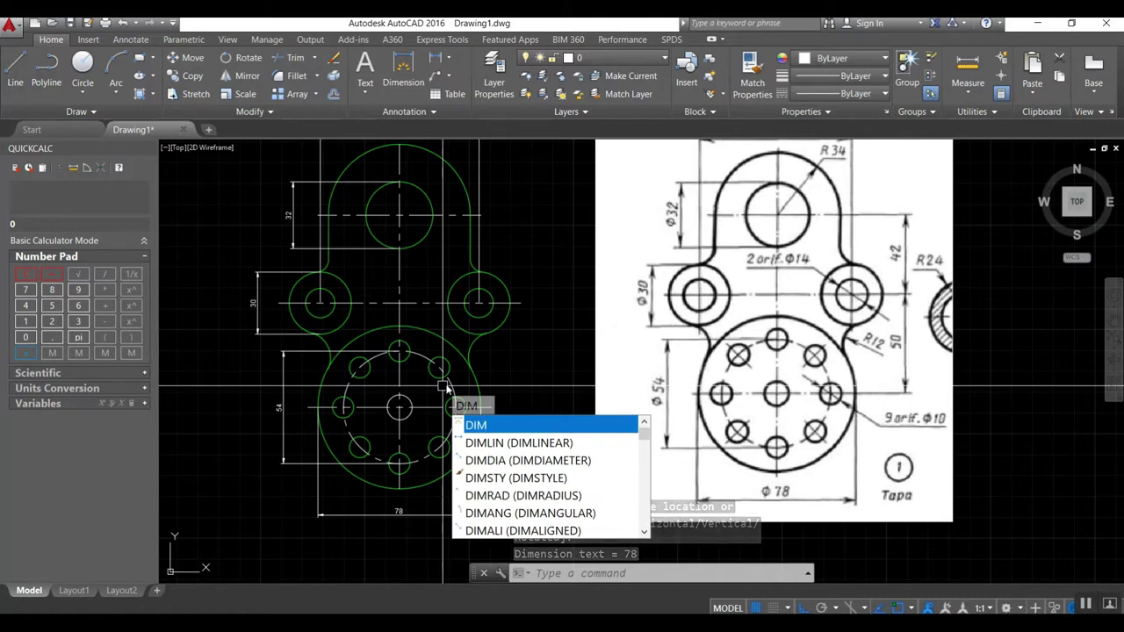
type("rad")
key("Return")
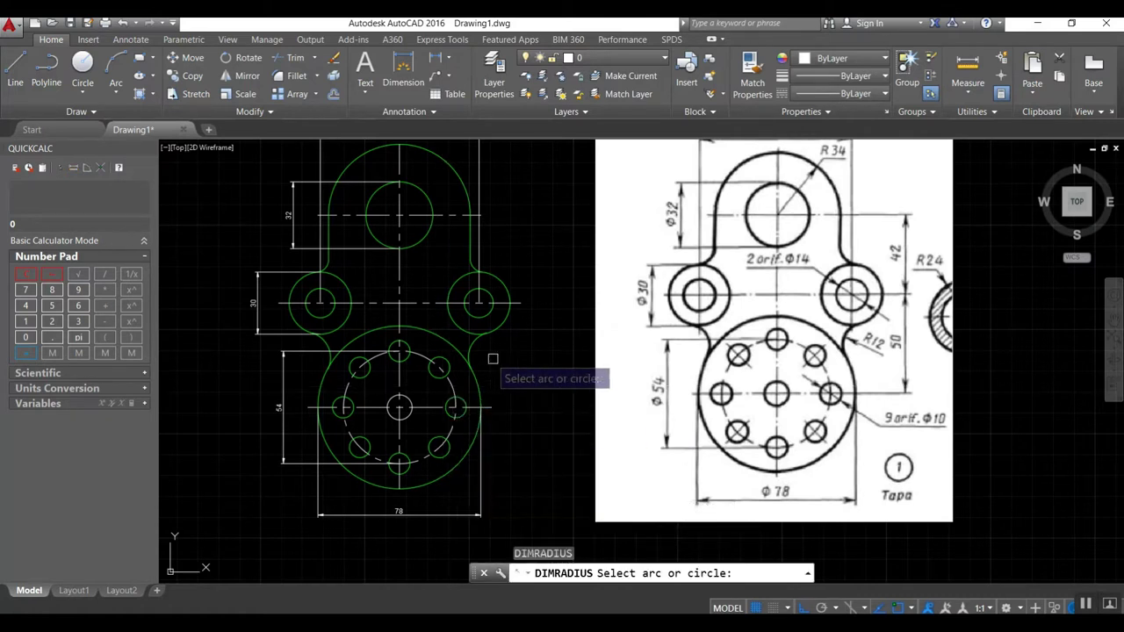
left_click(473, 349)
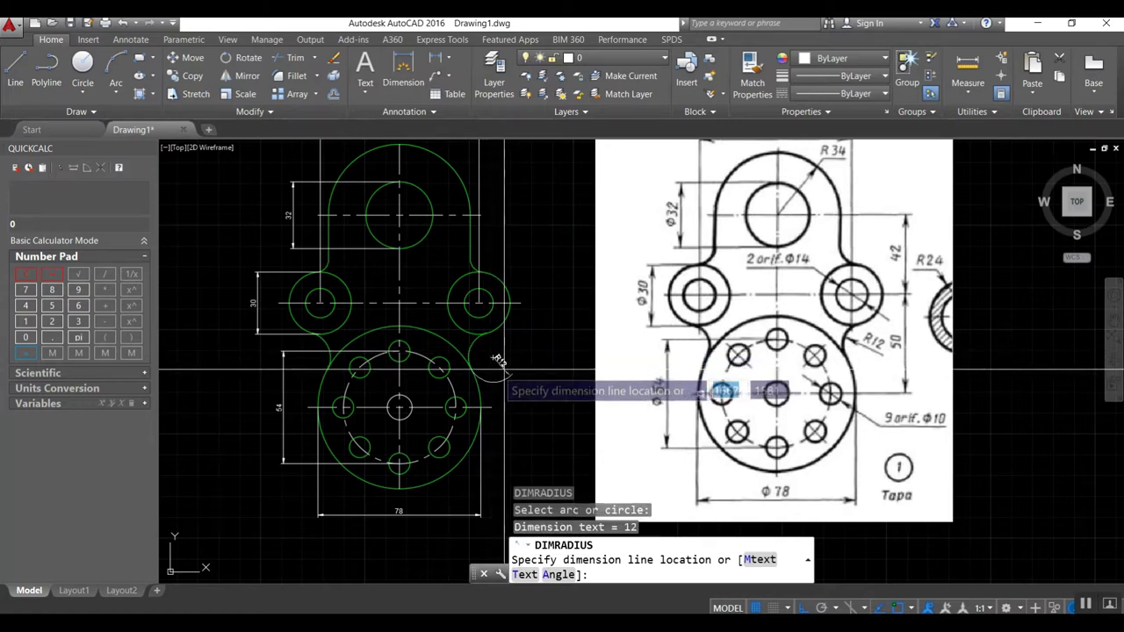
scroll(489, 352, "up", 4)
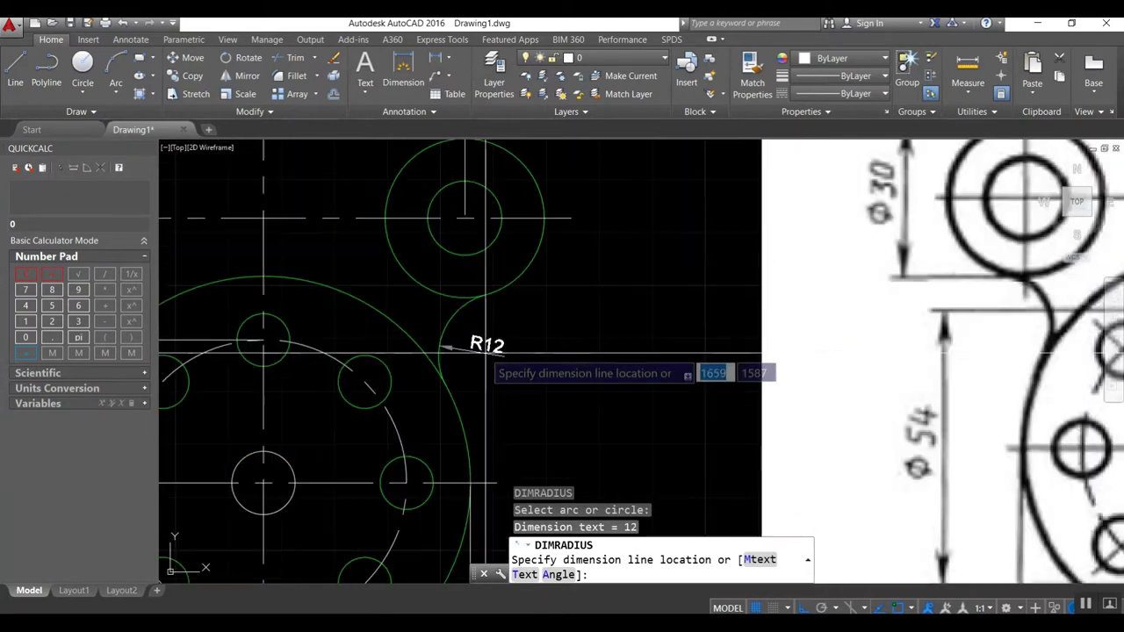
scroll(485, 347, "down", 1)
left_click(479, 334)
scroll(486, 333, "down", 3)
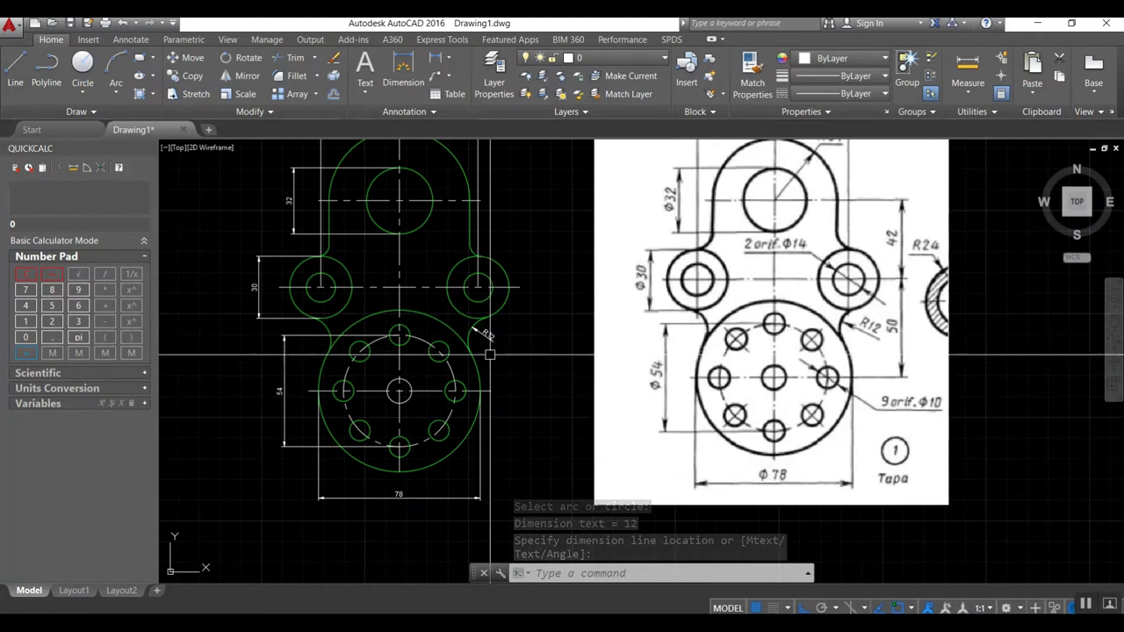
scroll(463, 411, "up", 2)
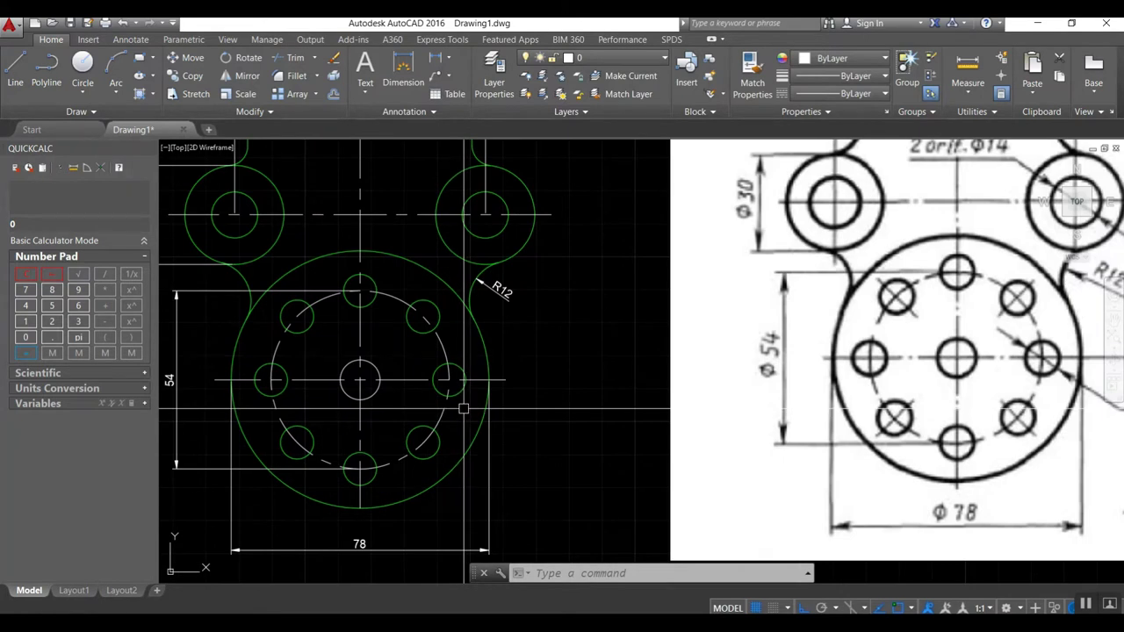
Step: Dimension the right bolt-circle hole as Ø10
type("DIMdia")
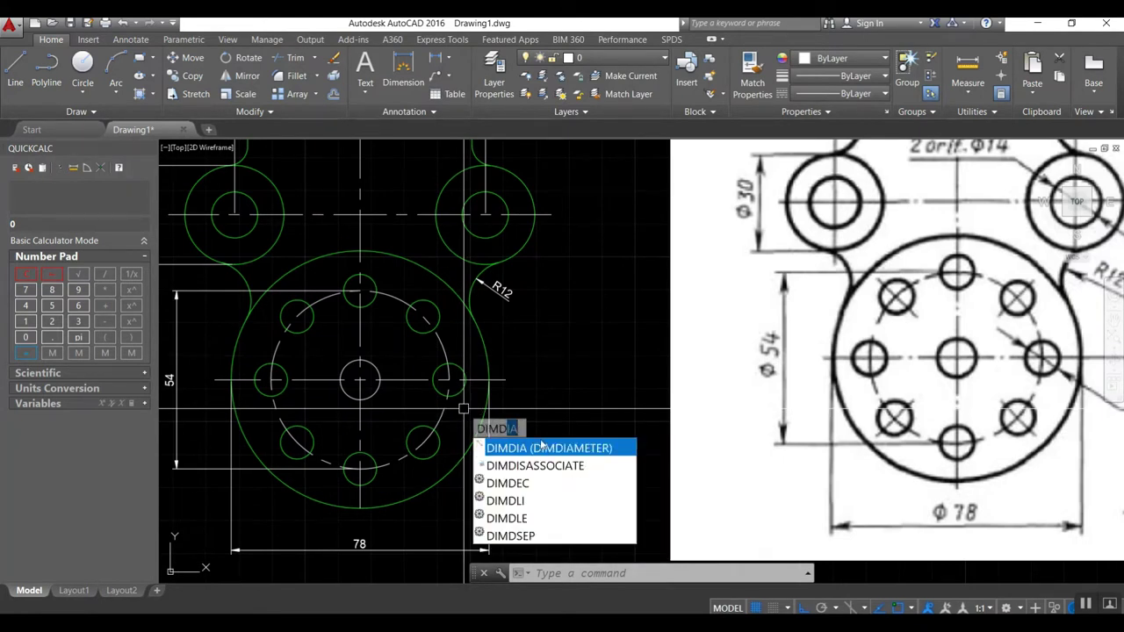
key("Return")
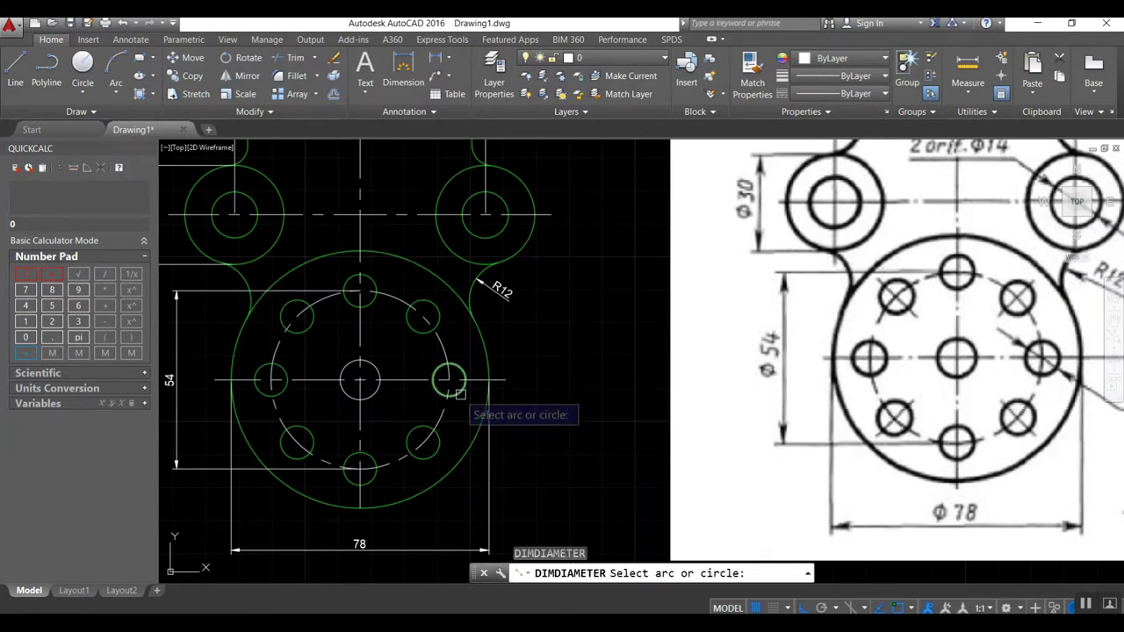
left_click(457, 390)
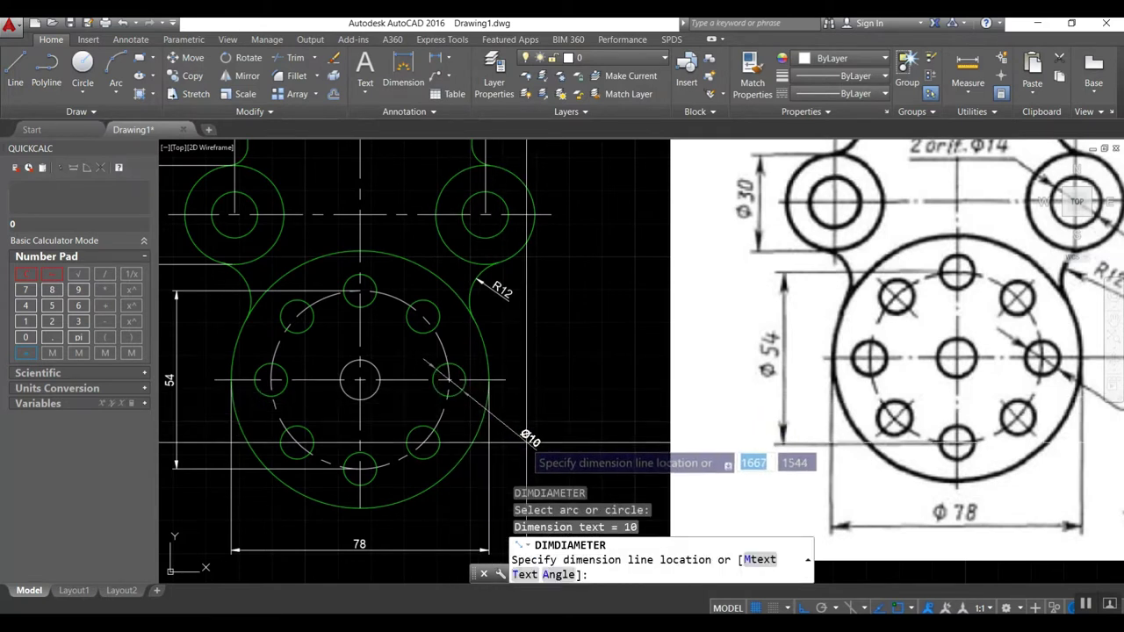
scroll(524, 437, "down", 2)
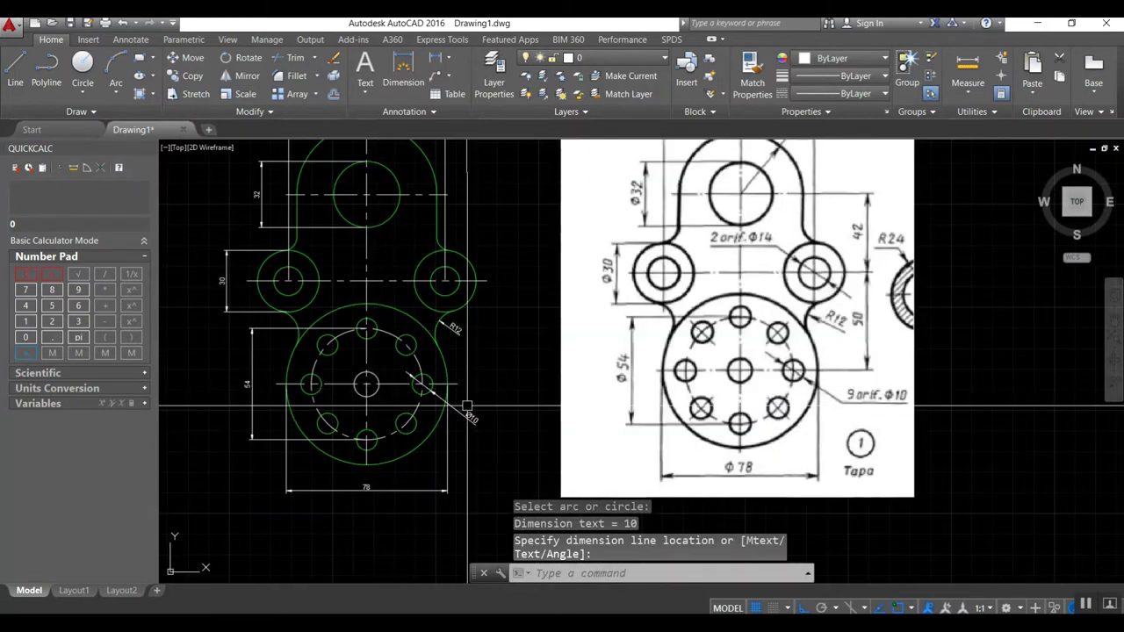
left_click(475, 376)
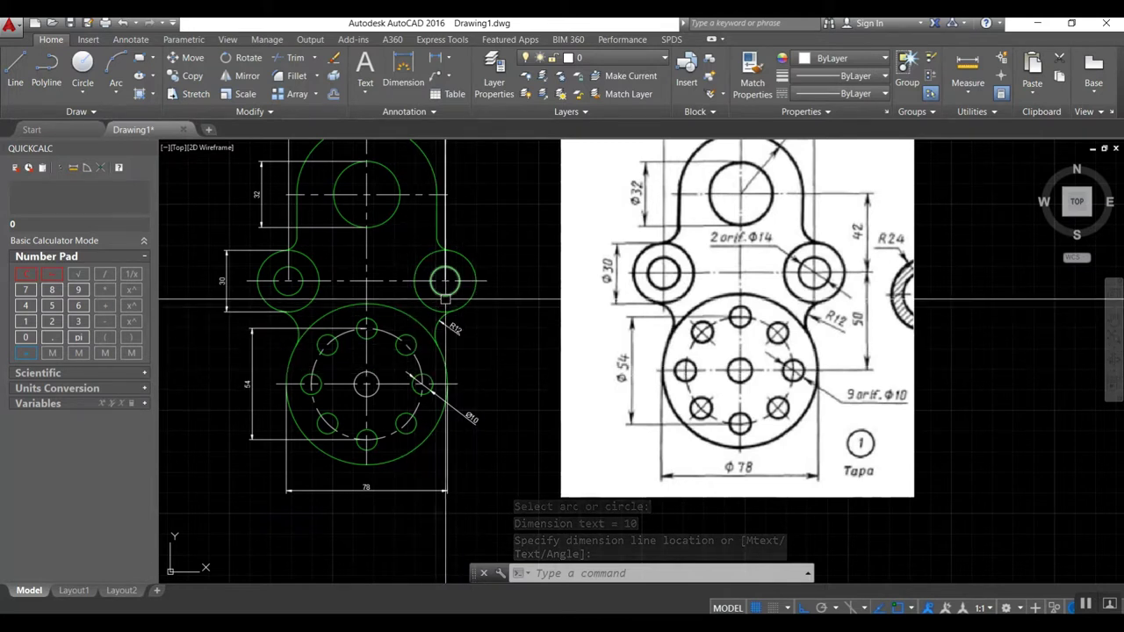
scroll(445, 299, "up", 2)
Step: Dimension the right lobe hole as Ø14
key("Return")
left_click(459, 287)
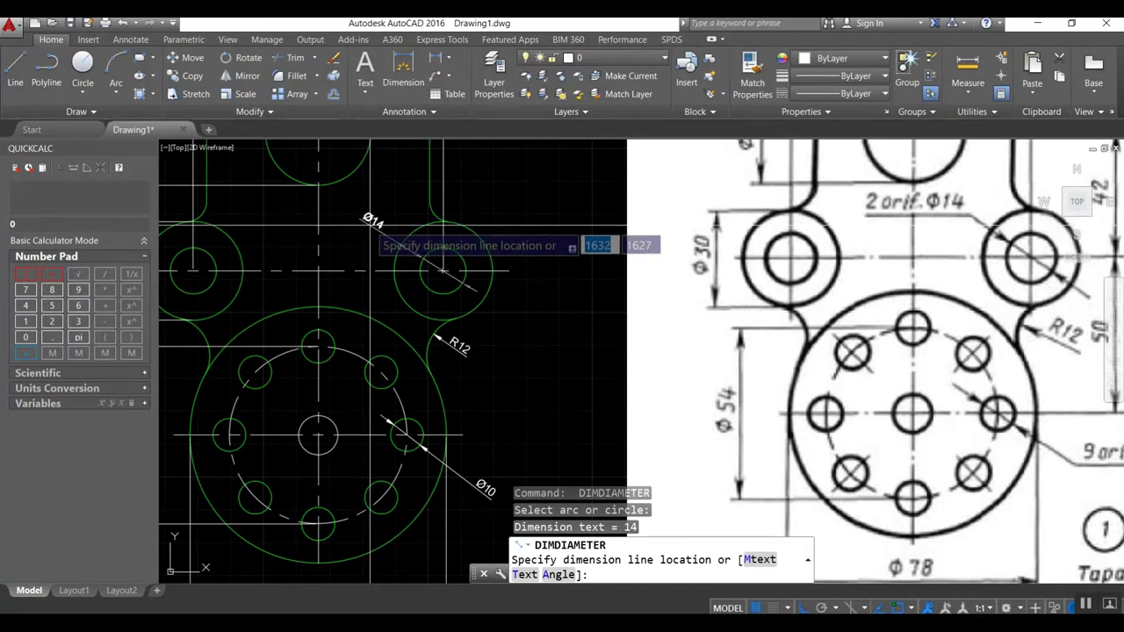
left_click(370, 227)
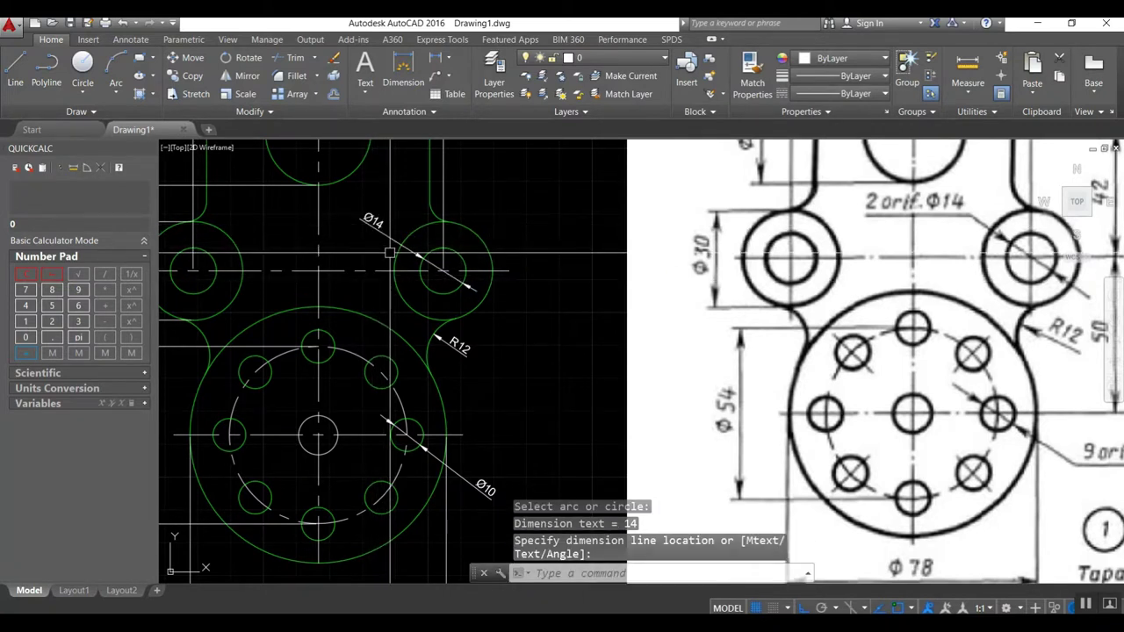
scroll(449, 303, "down", 2)
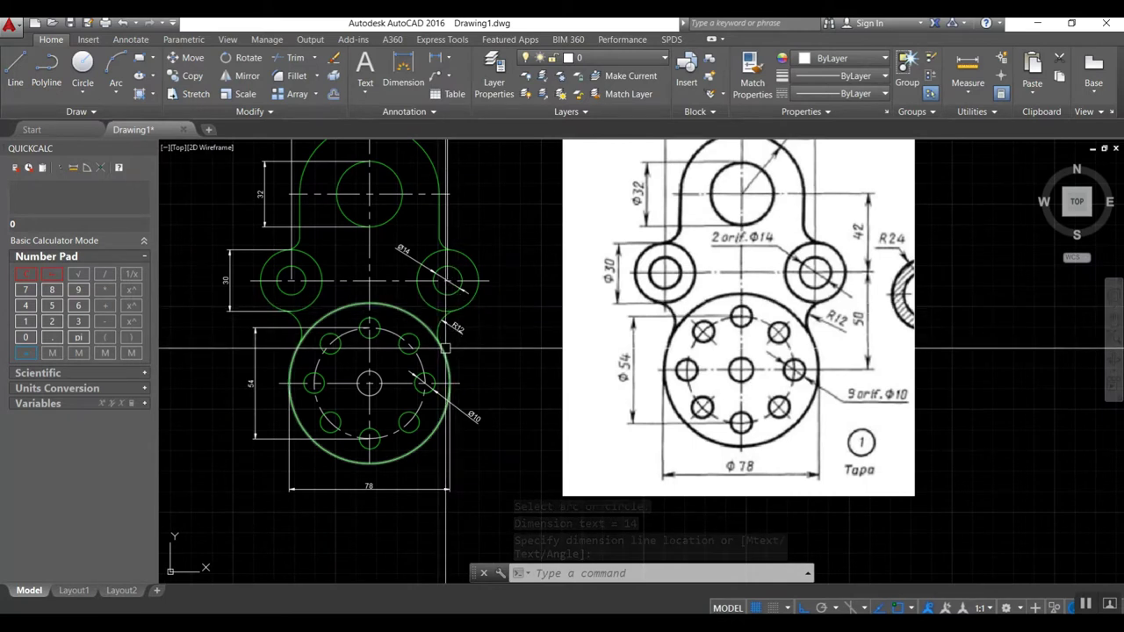
mouse_move(417, 310)
middle_mouse_down()
mouse_move(437, 328)
mouse_move(432, 354)
middle_mouse_up()
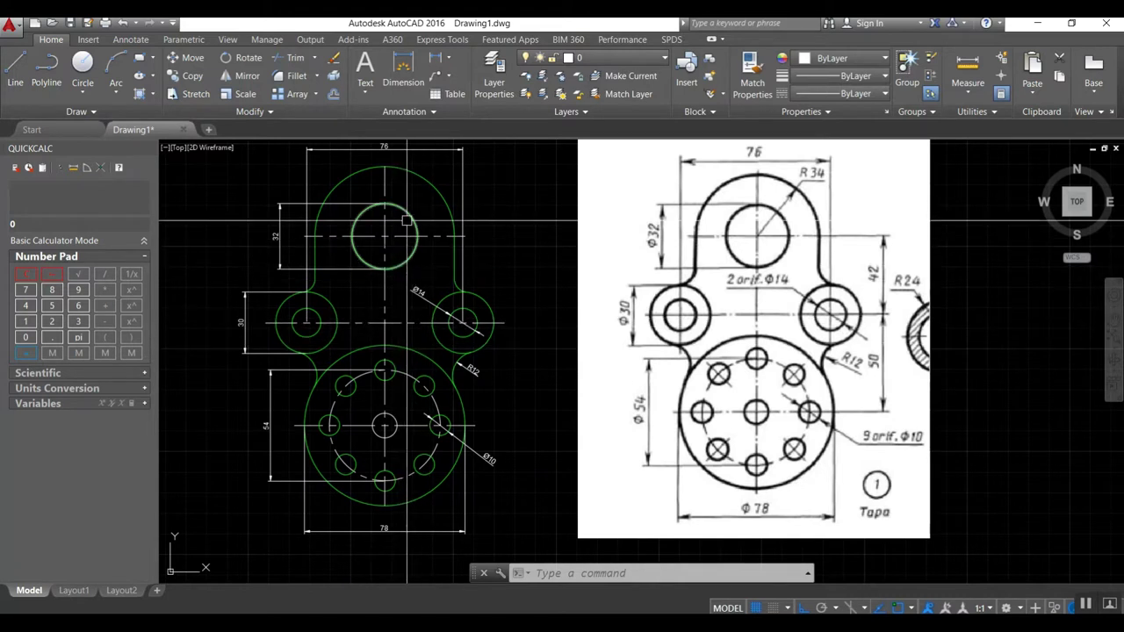
type("ddi")
key("Return")
Step: Dimension the large top arc as R34, placing the label at its upper right
key("Escape")
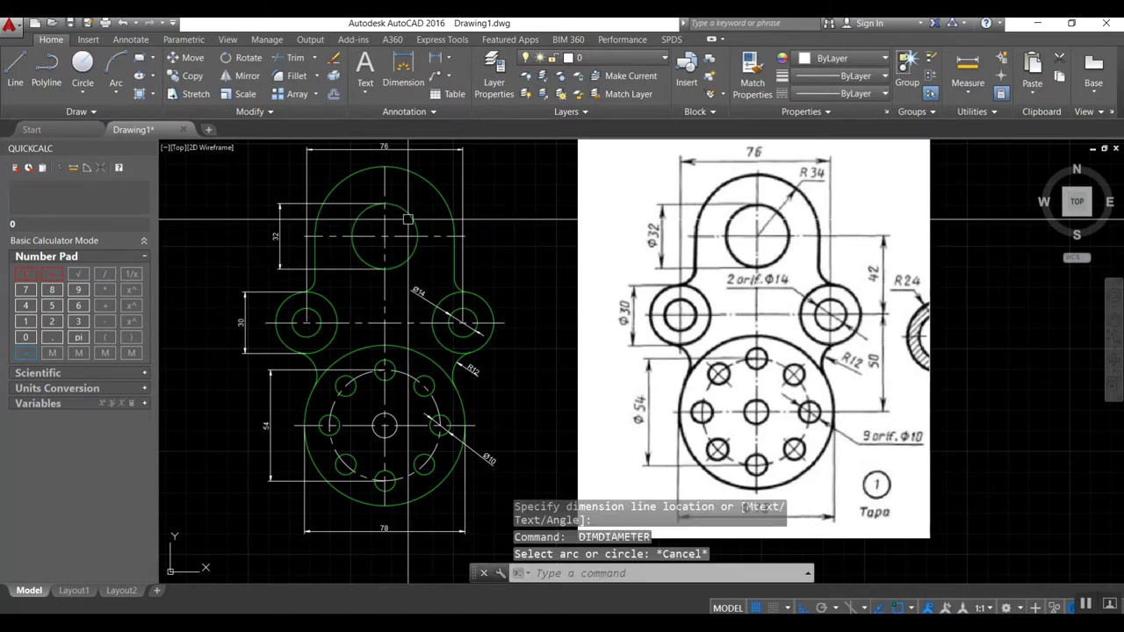
type("dimr")
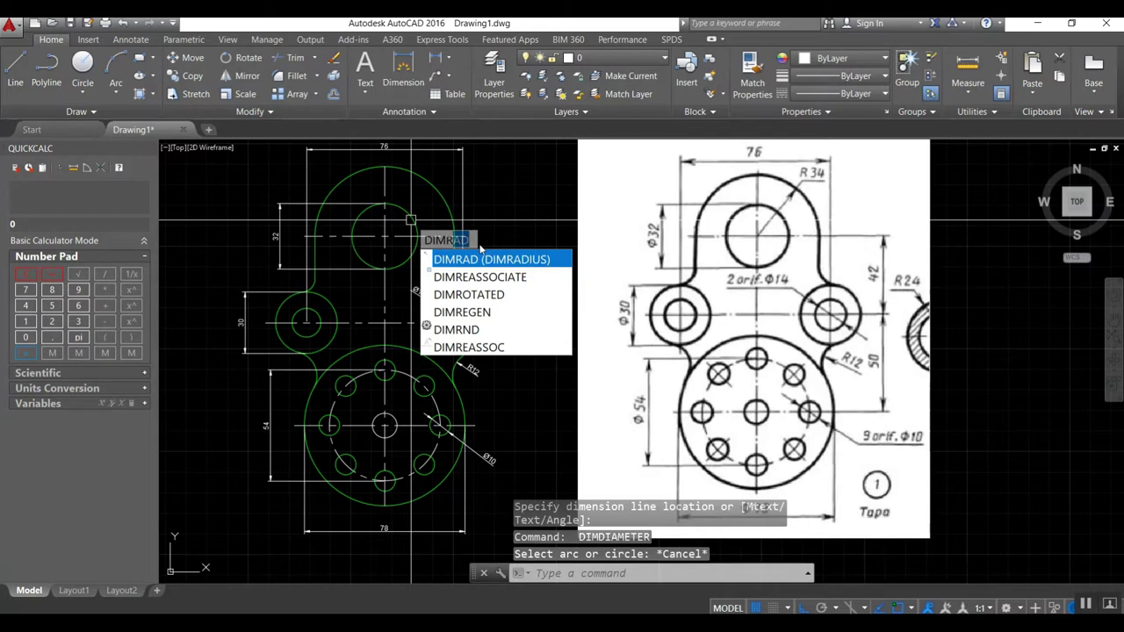
key("Return")
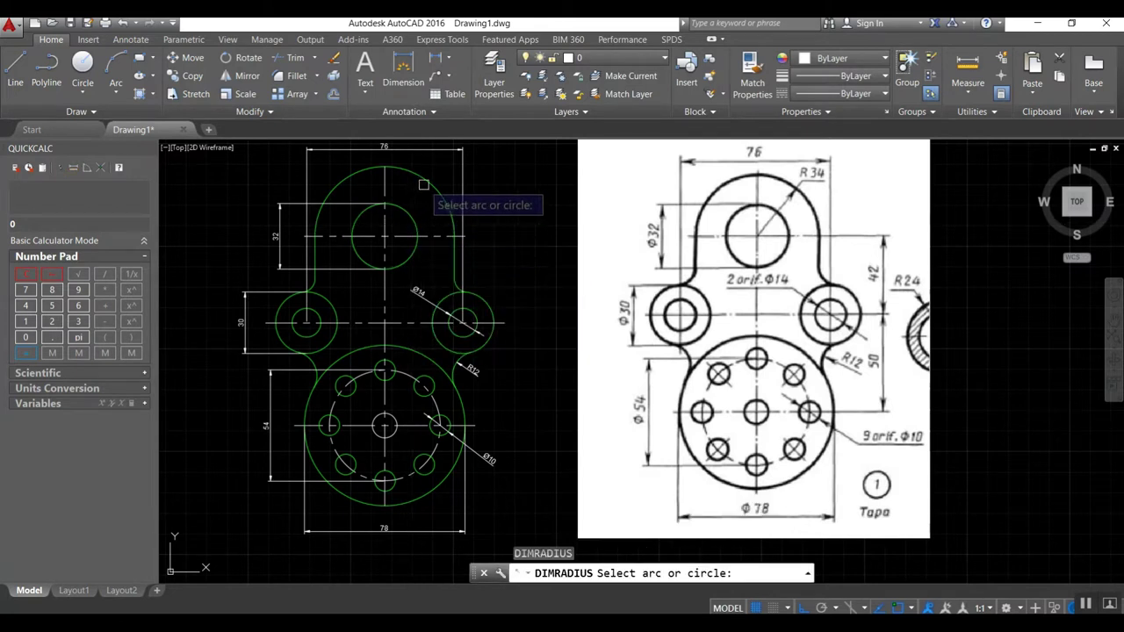
left_click(404, 205)
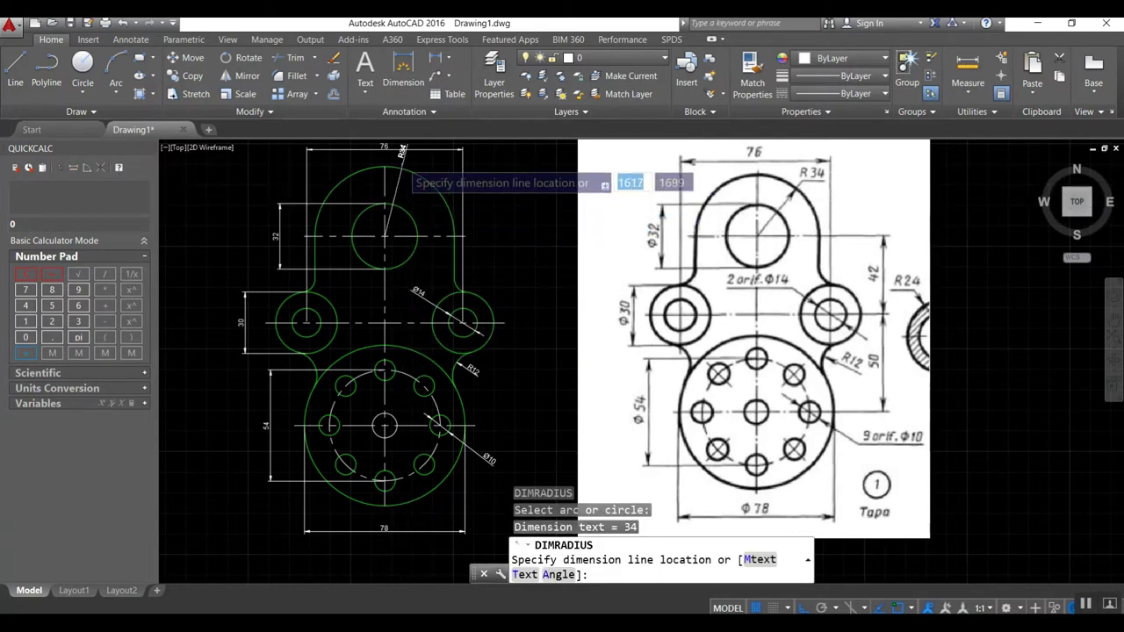
scroll(407, 206, "up", 4)
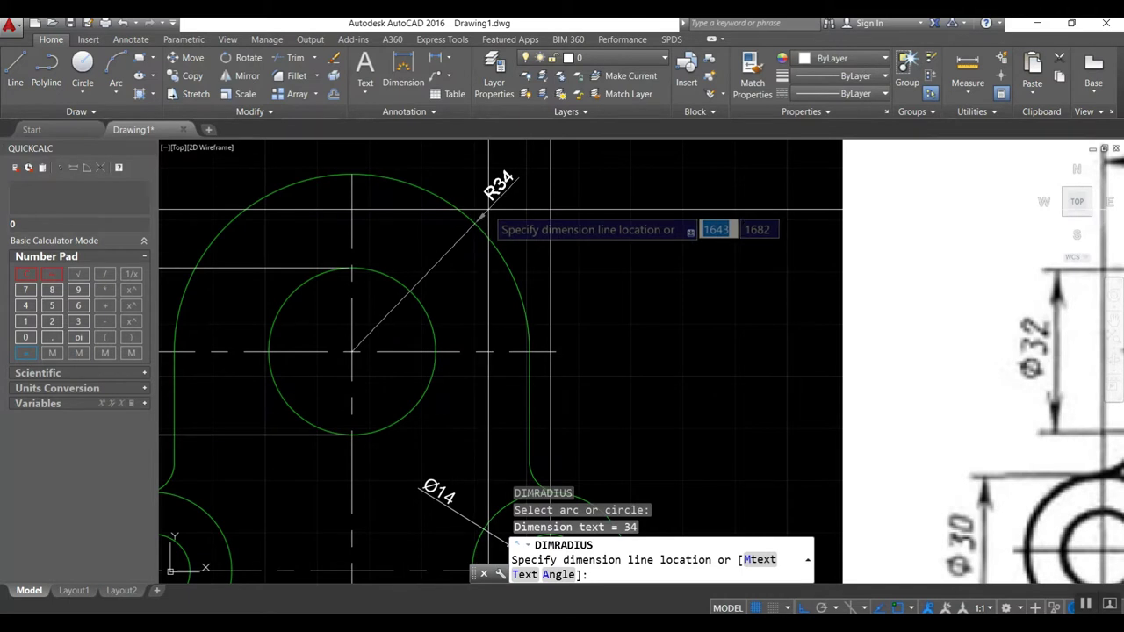
scroll(423, 238, "down", 4)
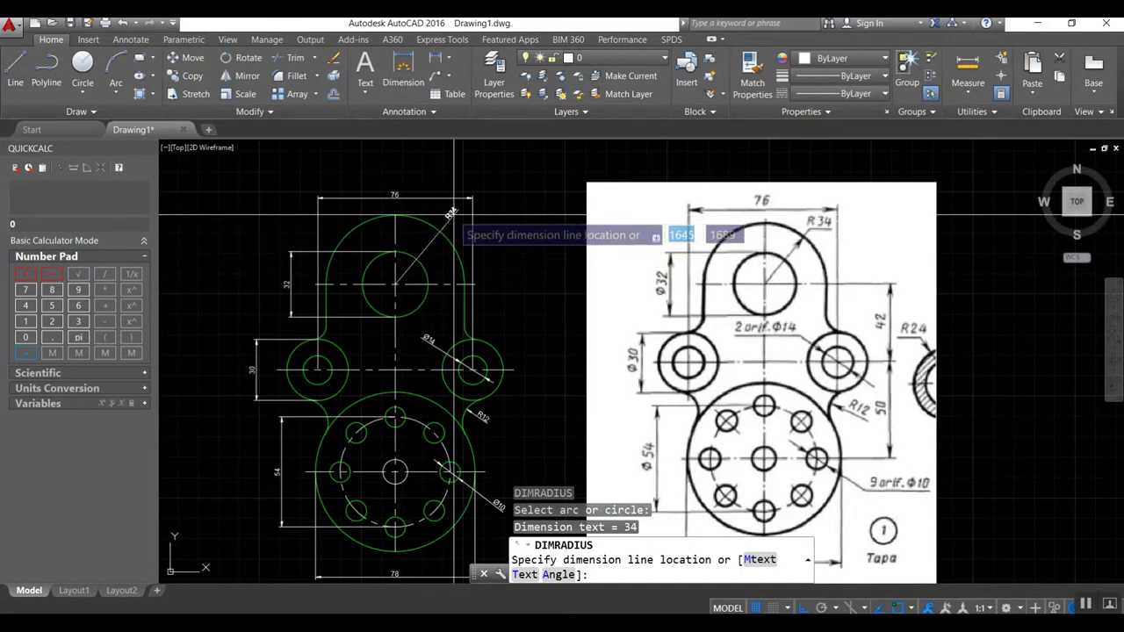
left_click(453, 214)
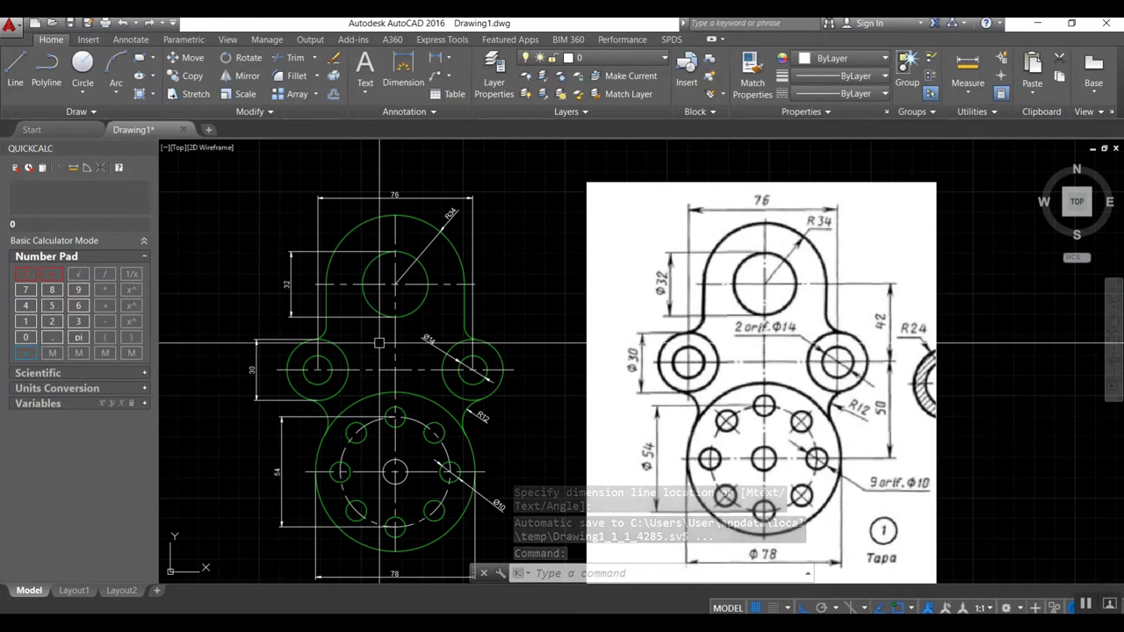
Step: Add a vertical 42 dimension from the top hole's centre to the lug centre line
type("DI")
type("LI")
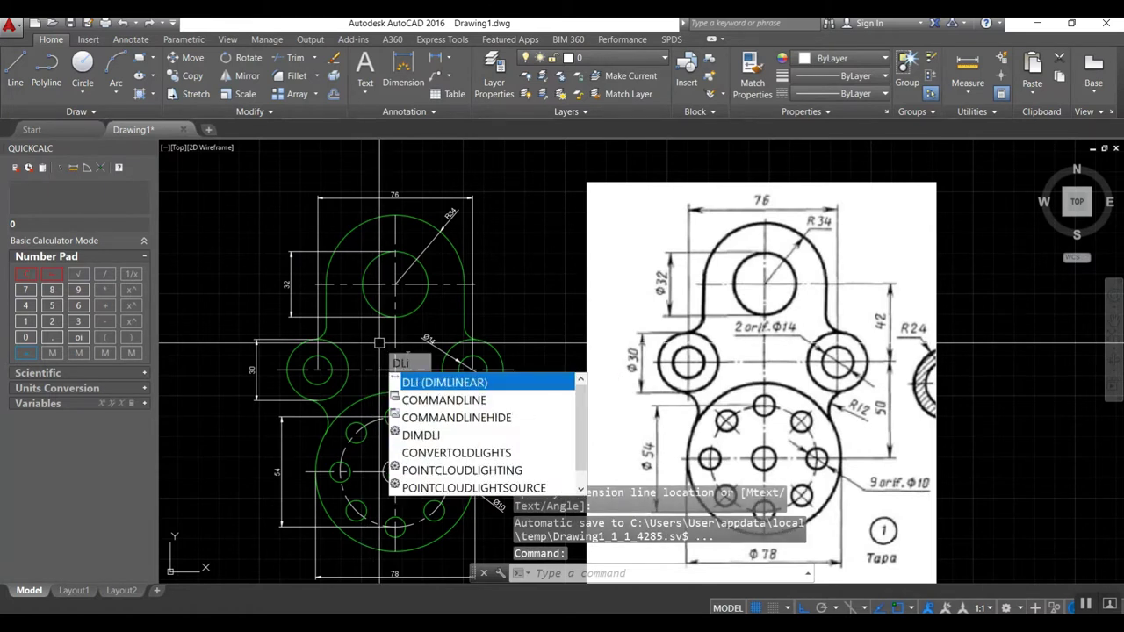
left_click(441, 386)
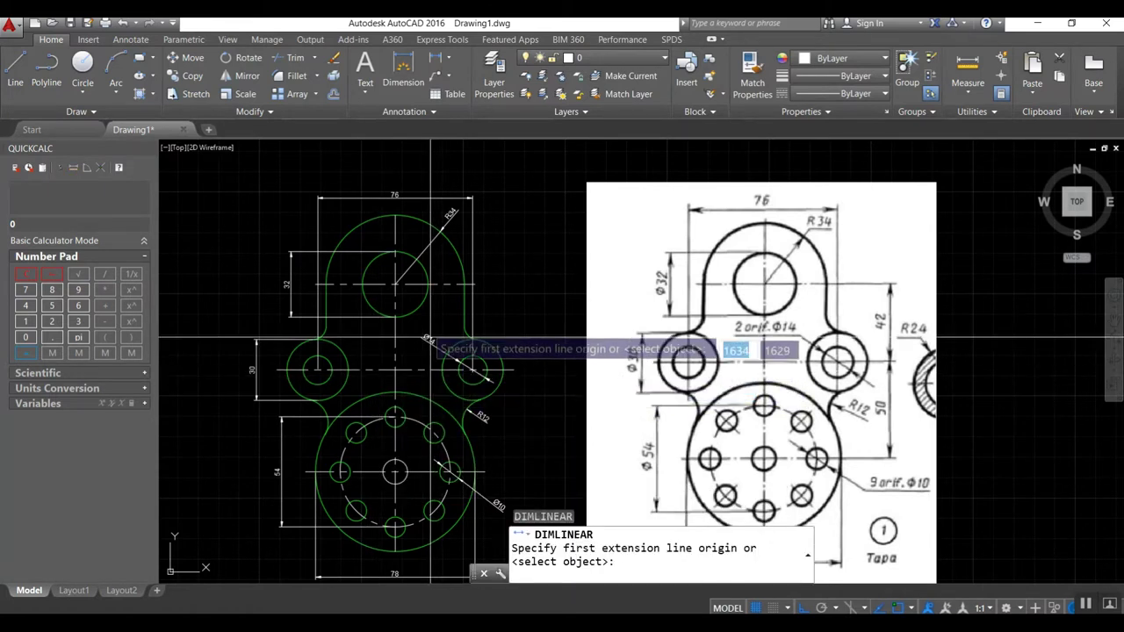
left_click(395, 283)
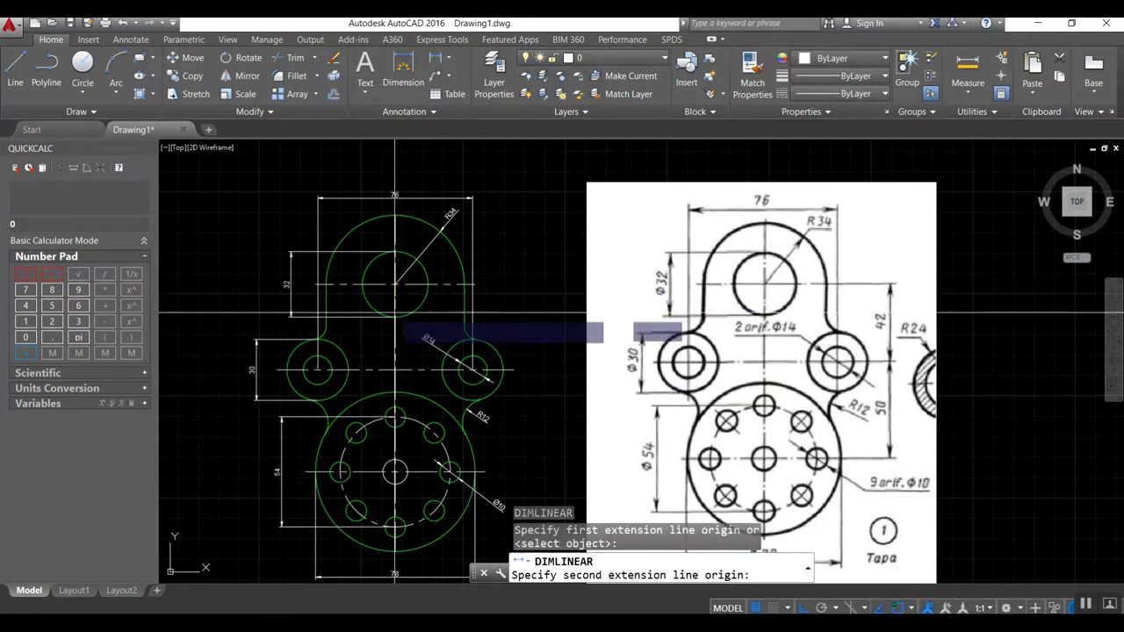
left_click(395, 371)
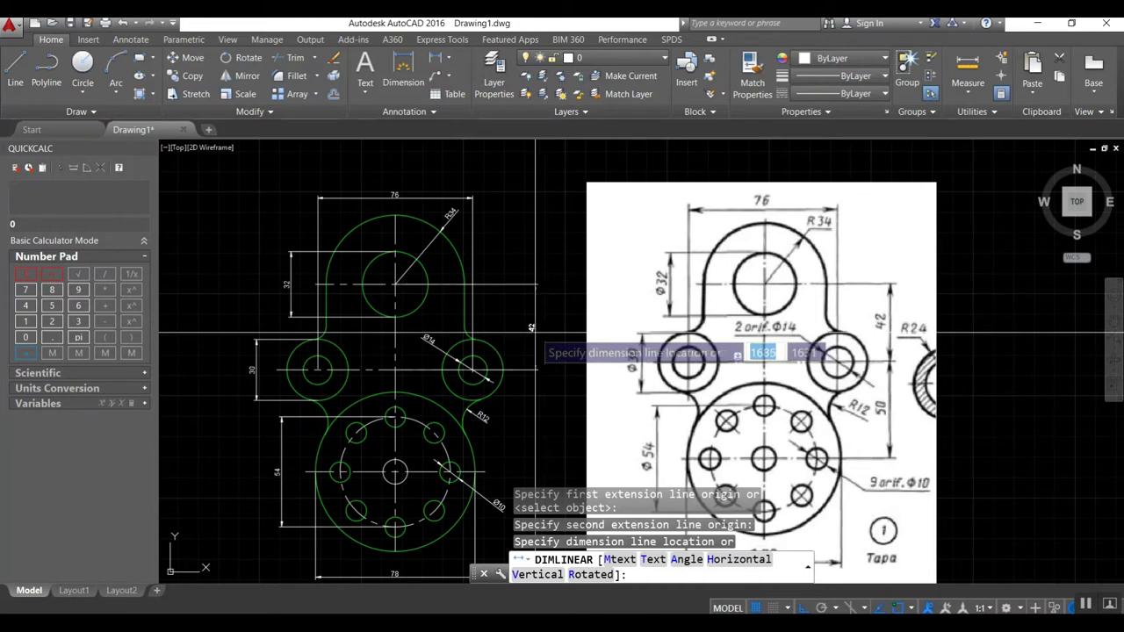
left_click(533, 356)
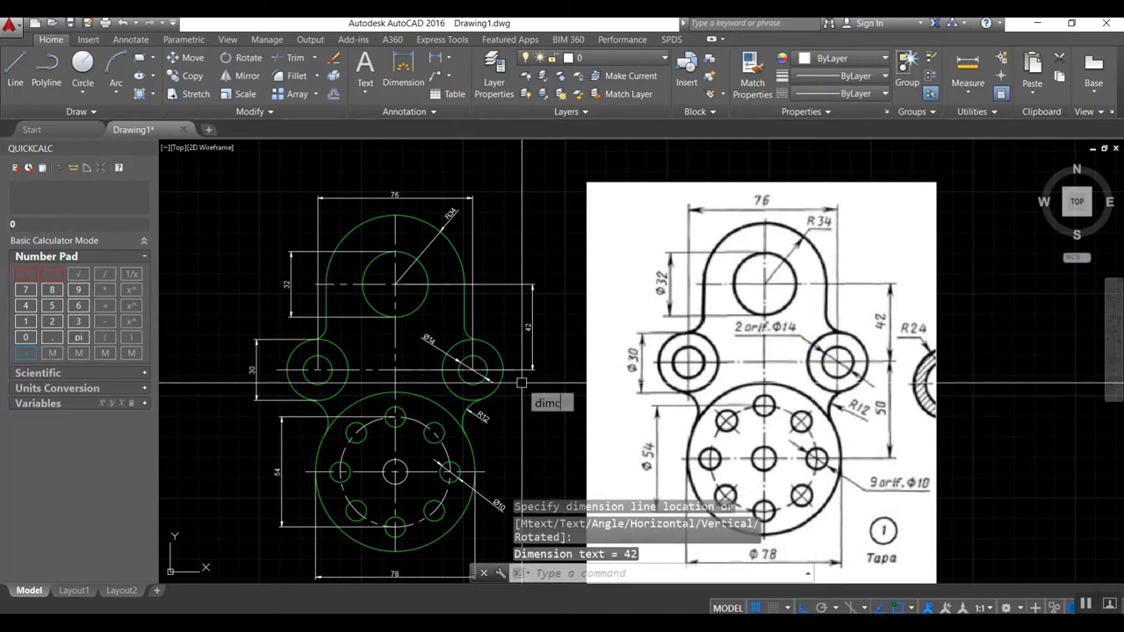
Step: Chain a continued 50 dimension below the 42, down to the lower circle's centre
key("Down")
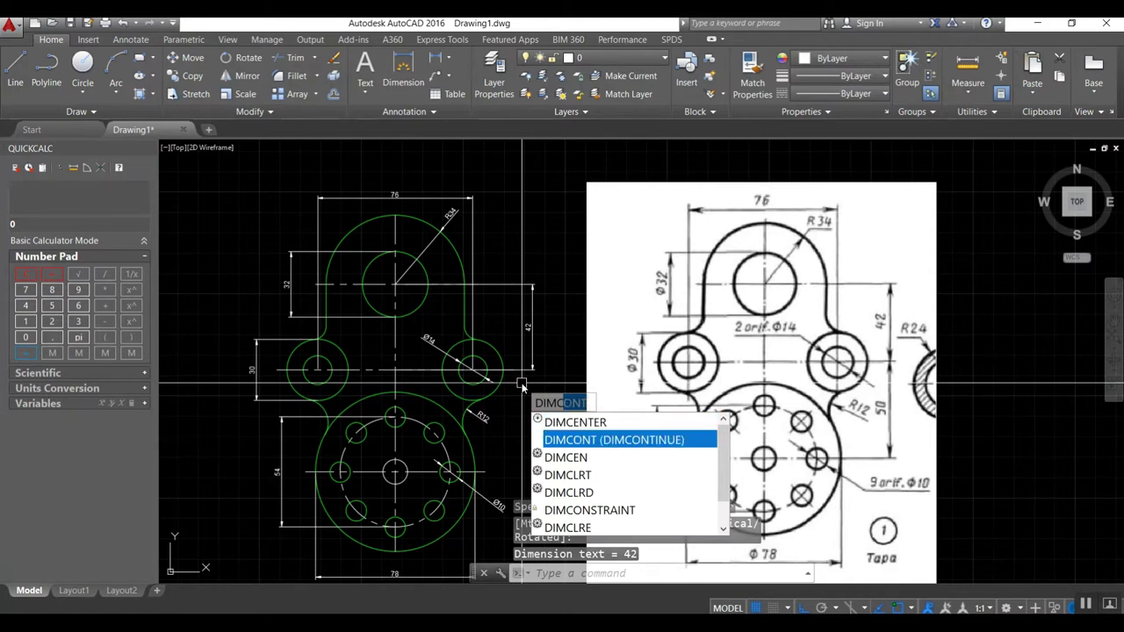
key("Return")
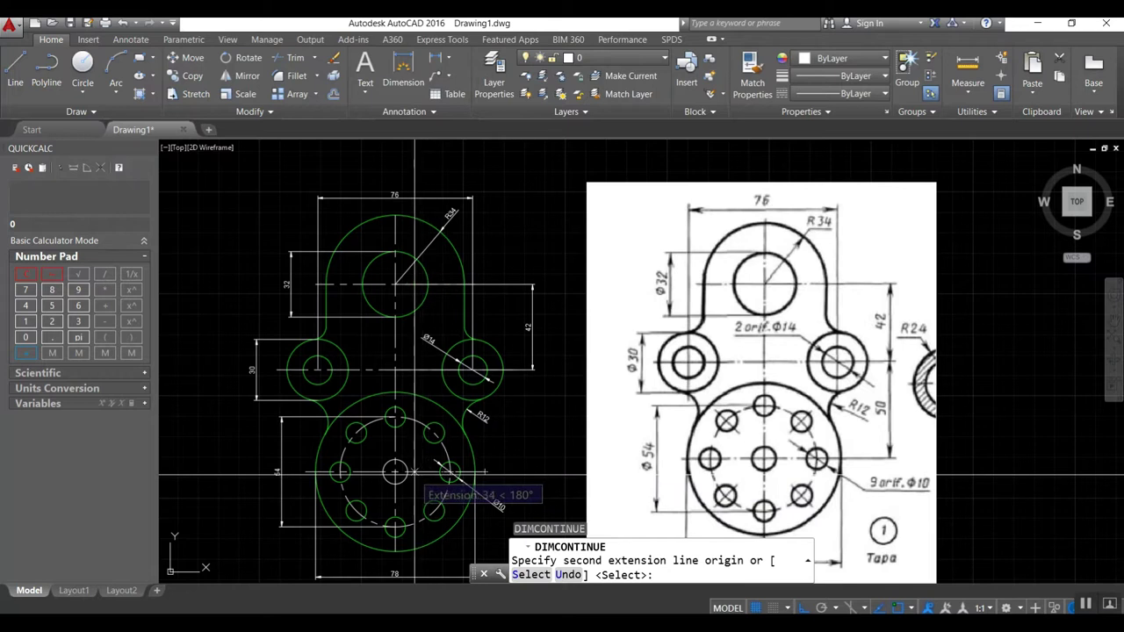
left_click(450, 472)
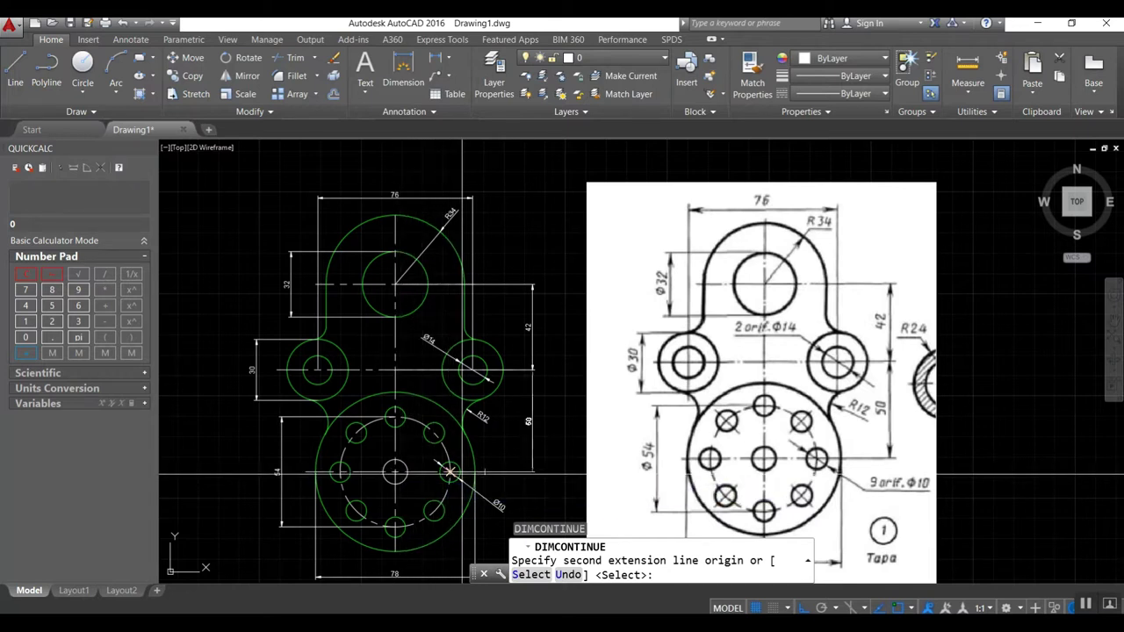
left_click(434, 432)
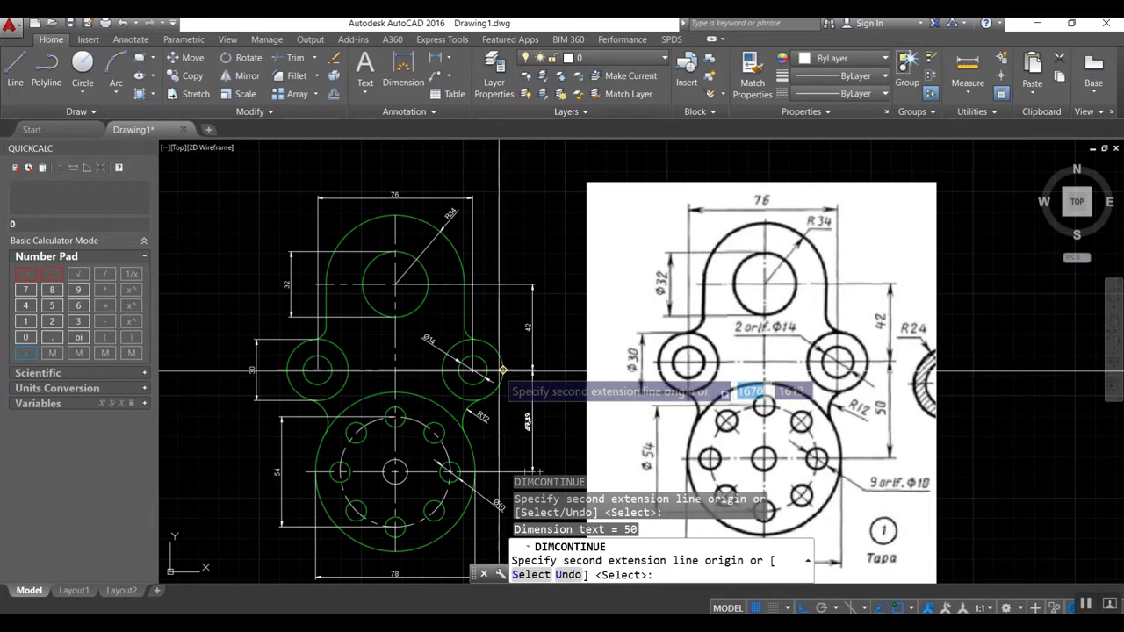
key("Return")
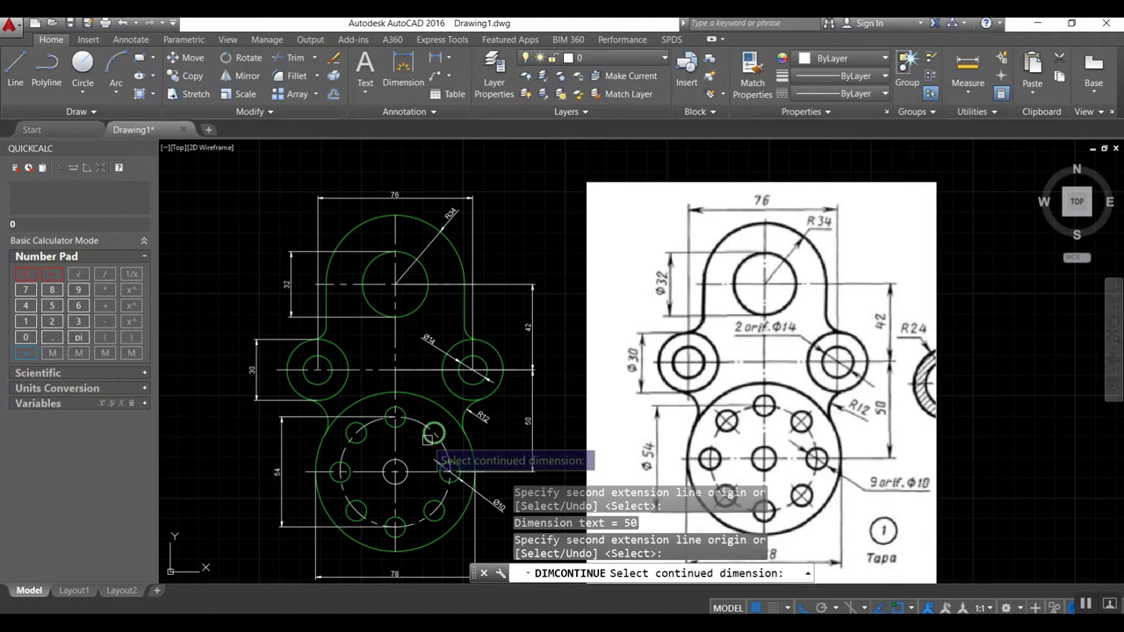
middle_click_drag(428, 438, 426, 376)
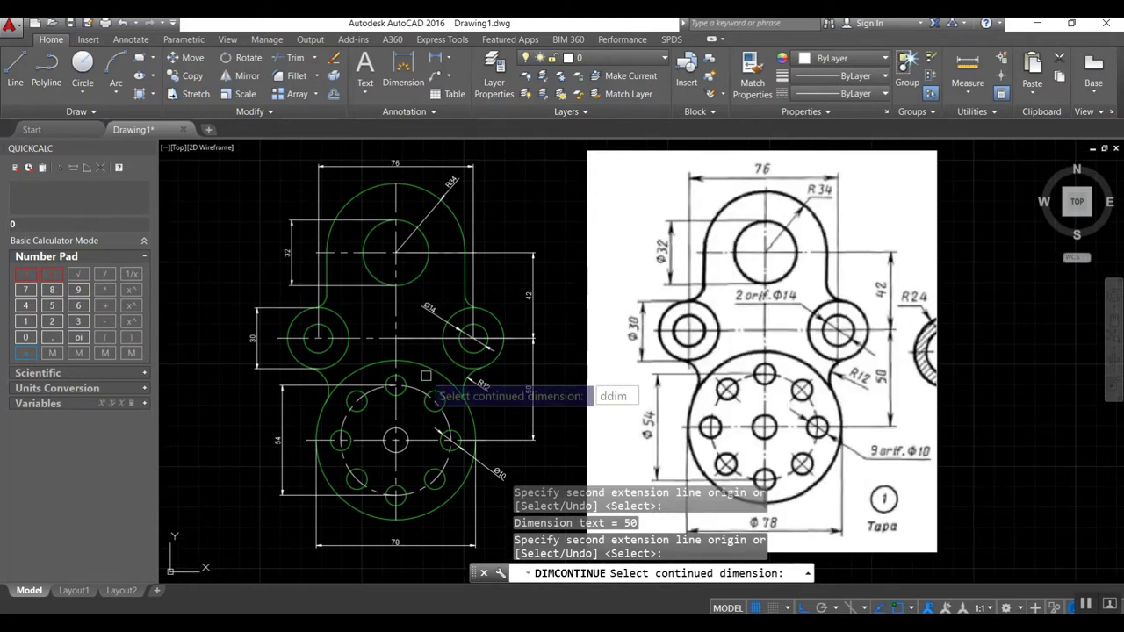
key("Return")
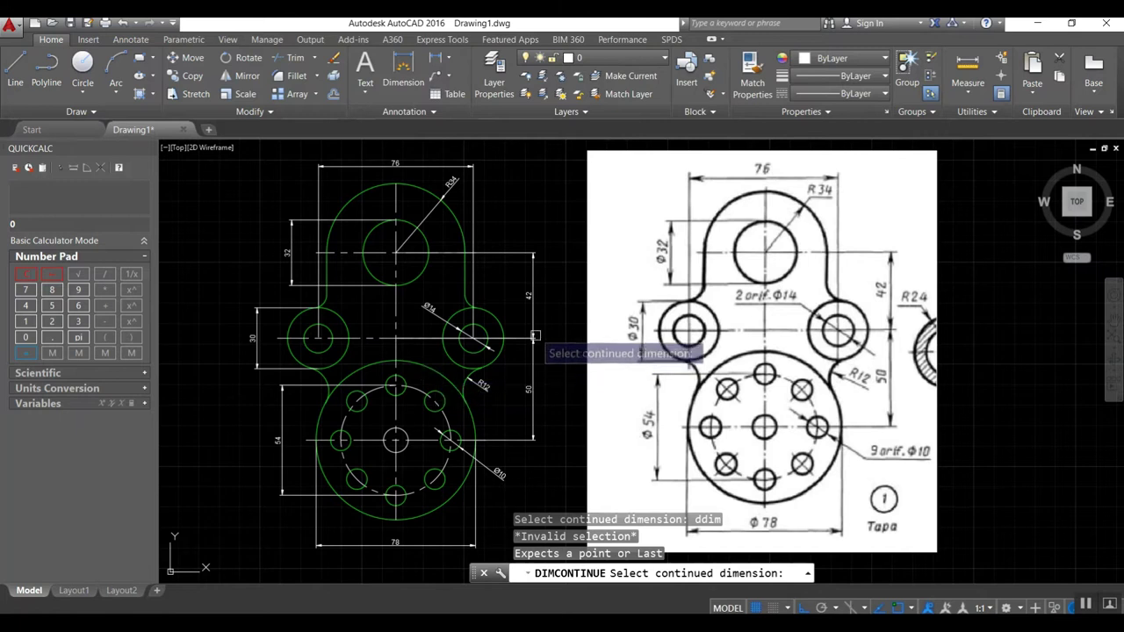
key("Escape")
Step: Give the ISO-25 style red dimension text with ISO standard alignment, via DDIM
type("ddim")
key("Return")
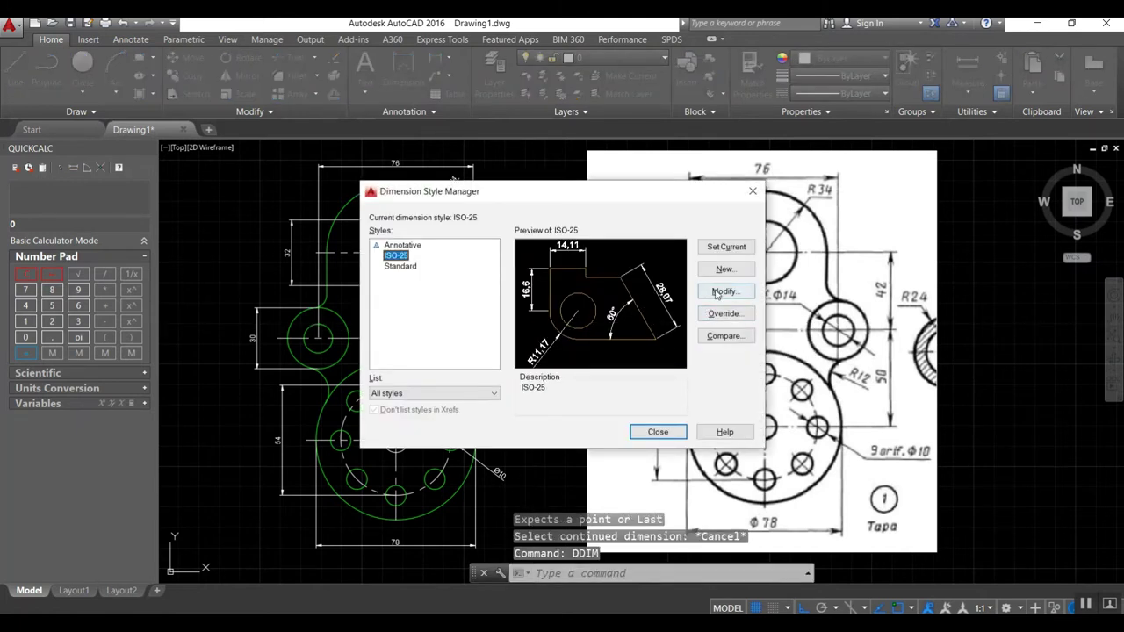
left_click(710, 294)
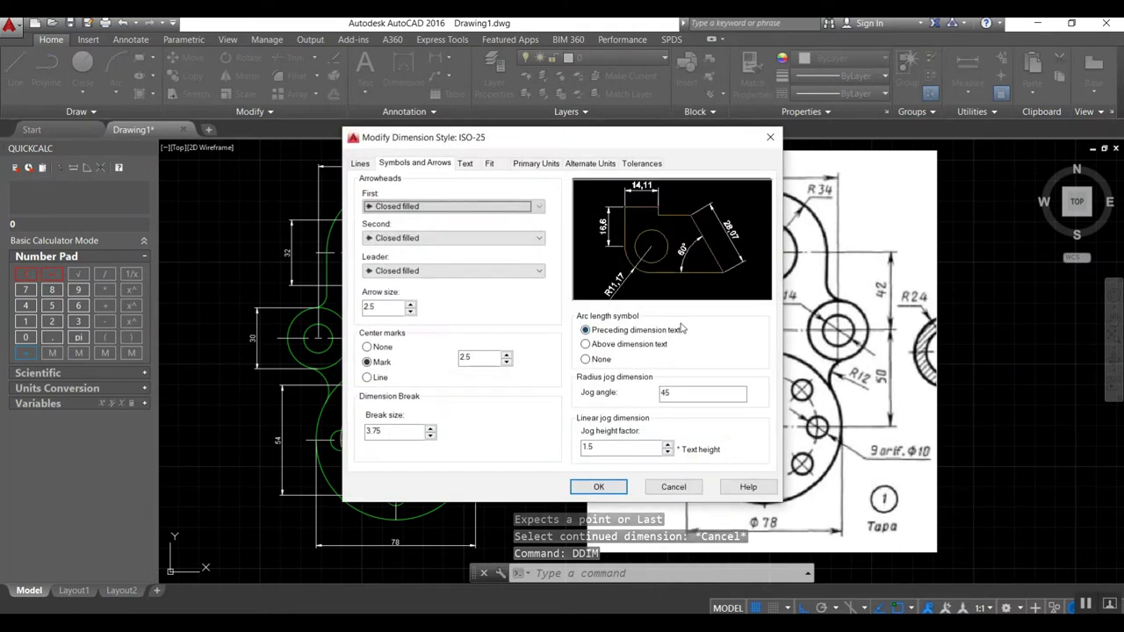
left_click(472, 166)
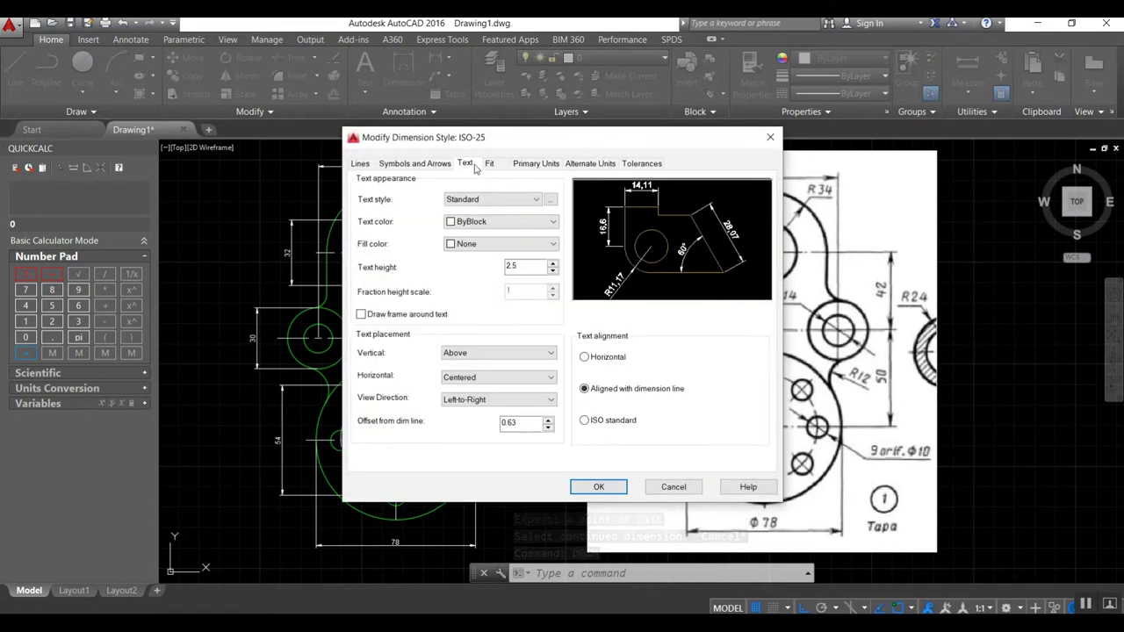
left_click(585, 420)
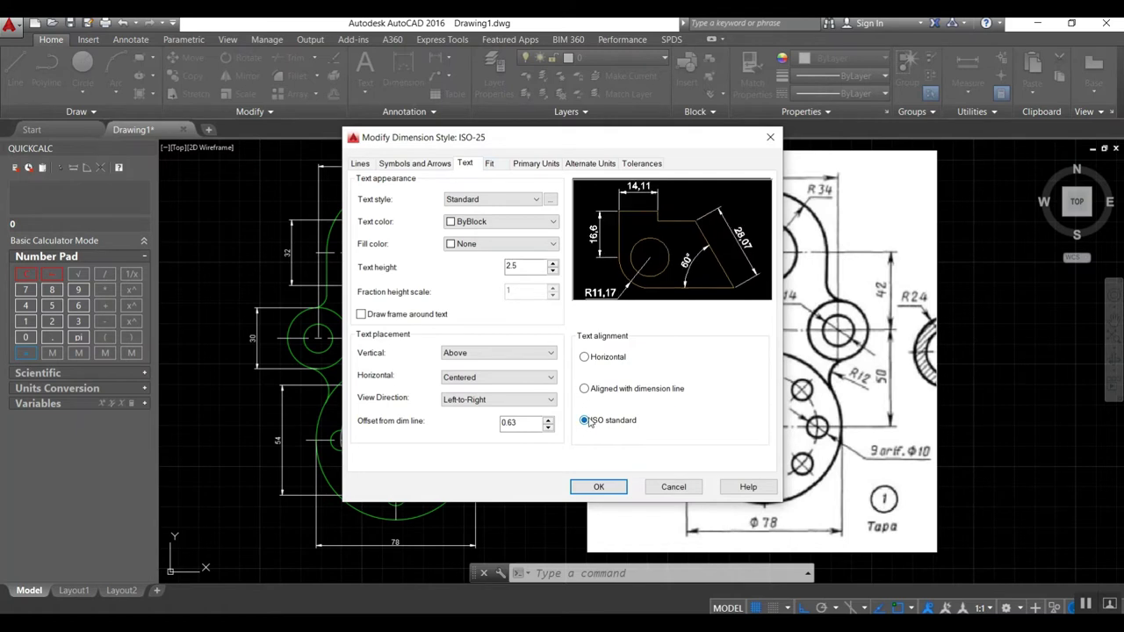
left_click(483, 222)
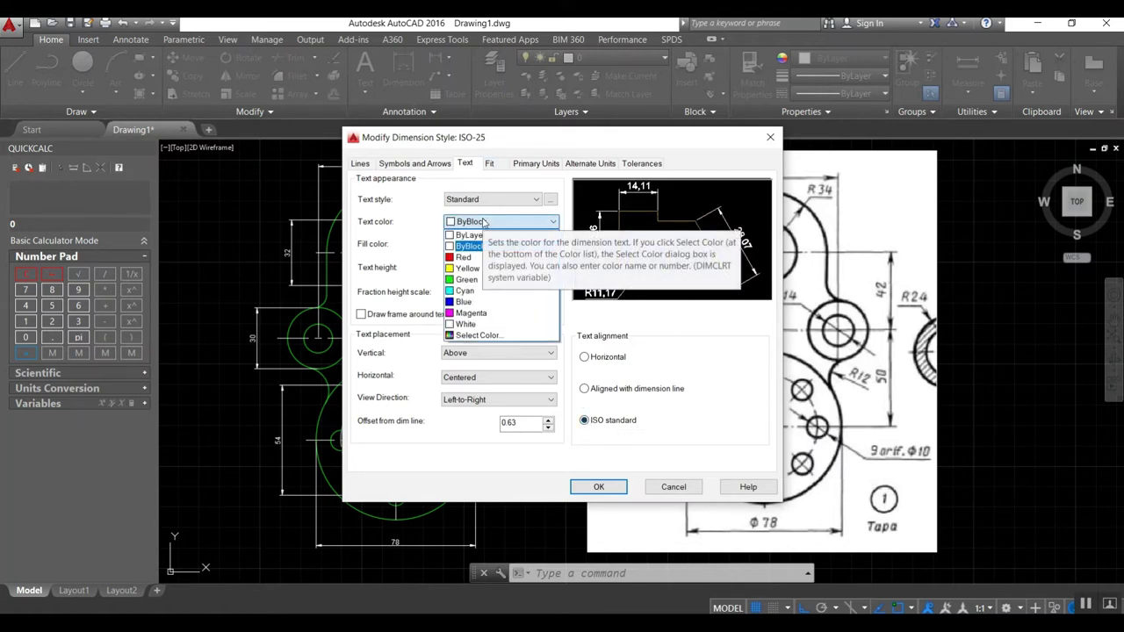
left_click(467, 246)
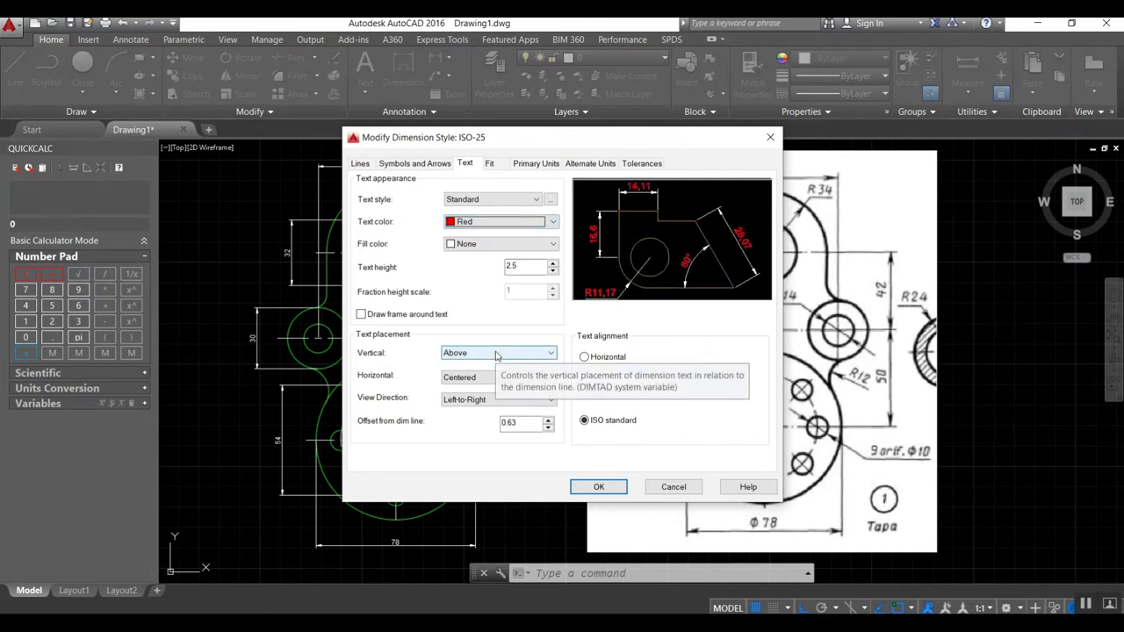
Step: Make the ISO-25 dimension and extension lines yellow and apply the style
left_click(429, 165)
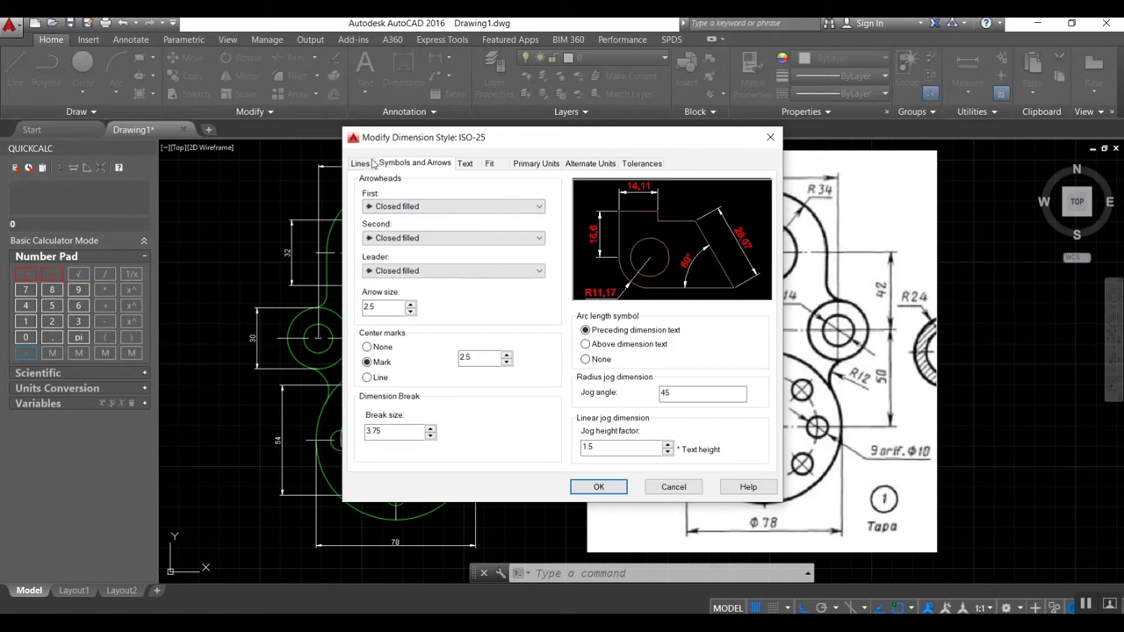
left_click(362, 164)
left_click(500, 195)
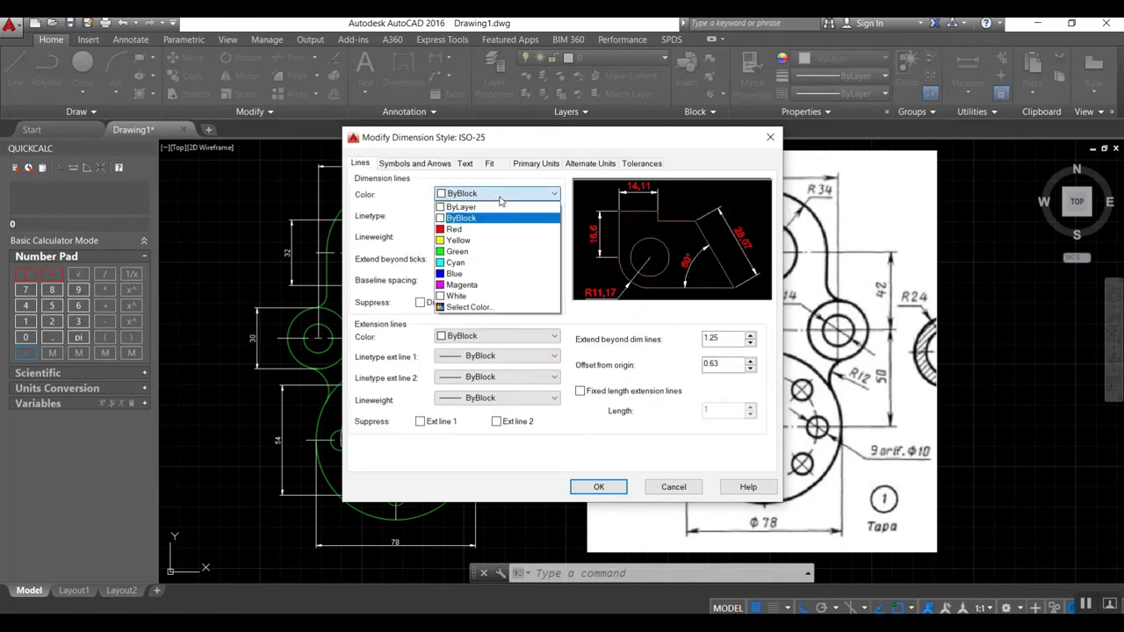
left_click(456, 240)
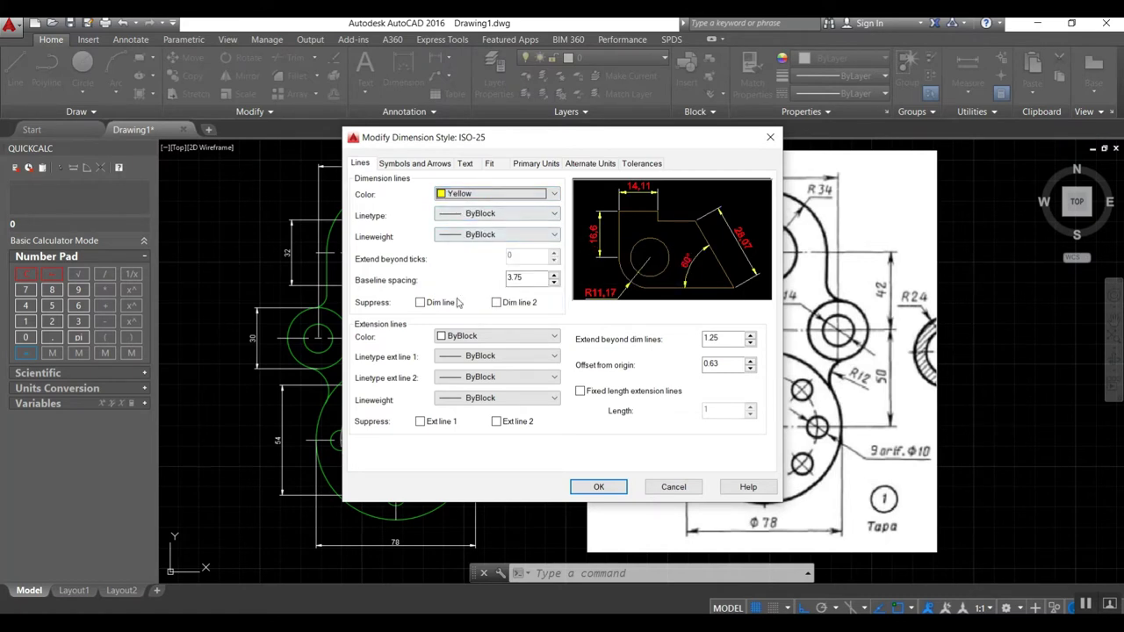
left_click(465, 341)
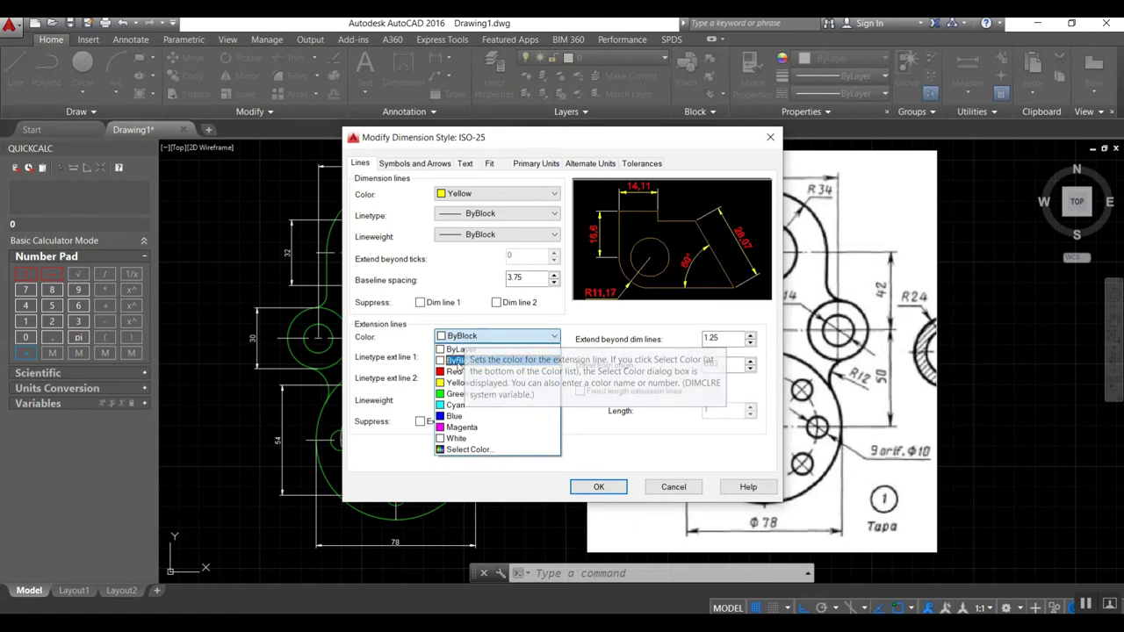
left_click(454, 383)
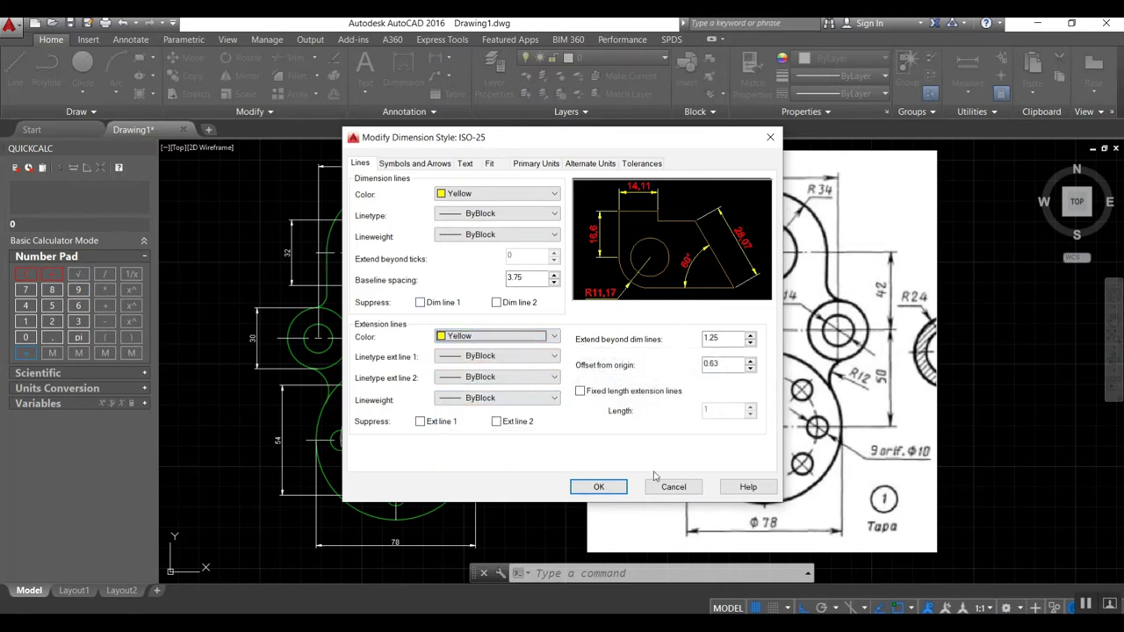
left_click(599, 488)
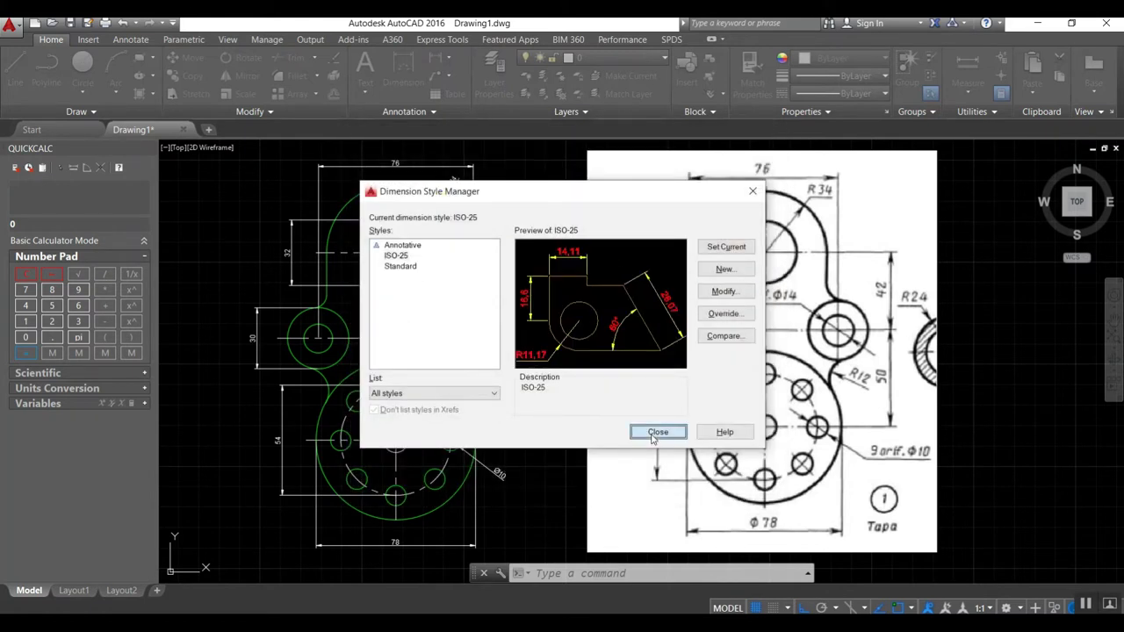
left_click(652, 436)
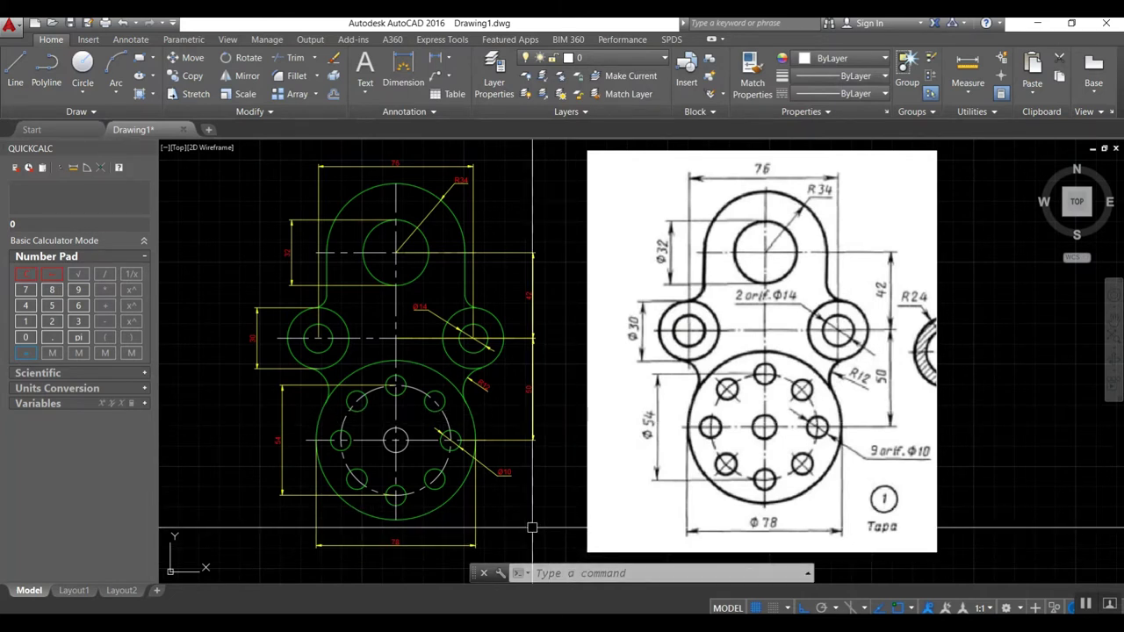
Step: In the ISO-25 dimension style, set the extension line colour back to ByBlock
type("ddim")
key("Return")
left_click(722, 293)
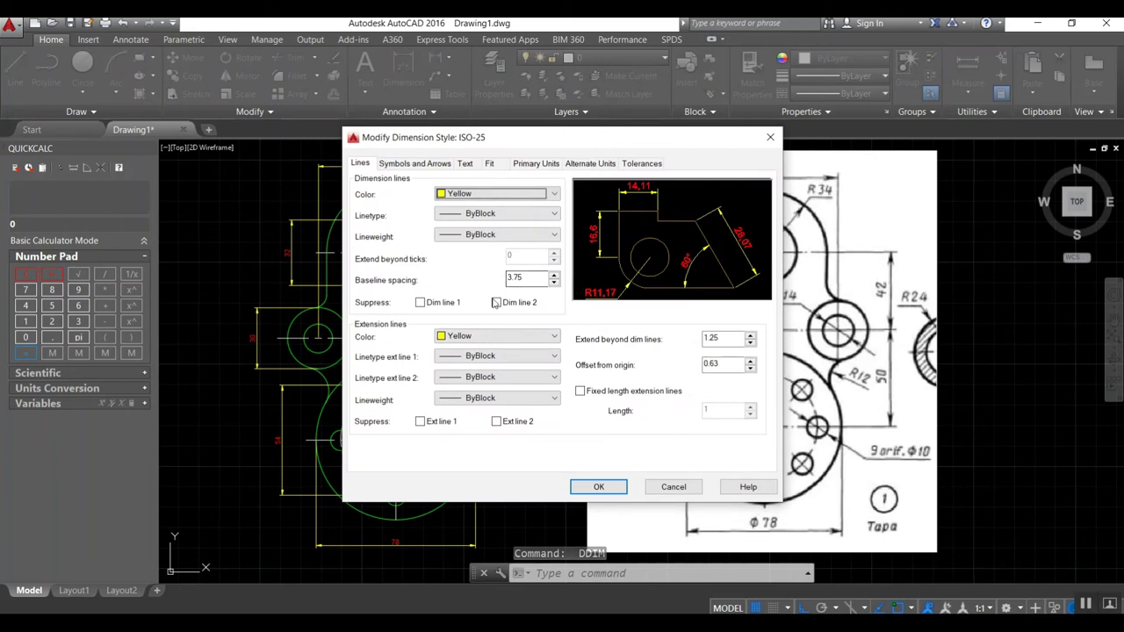
left_click(473, 342)
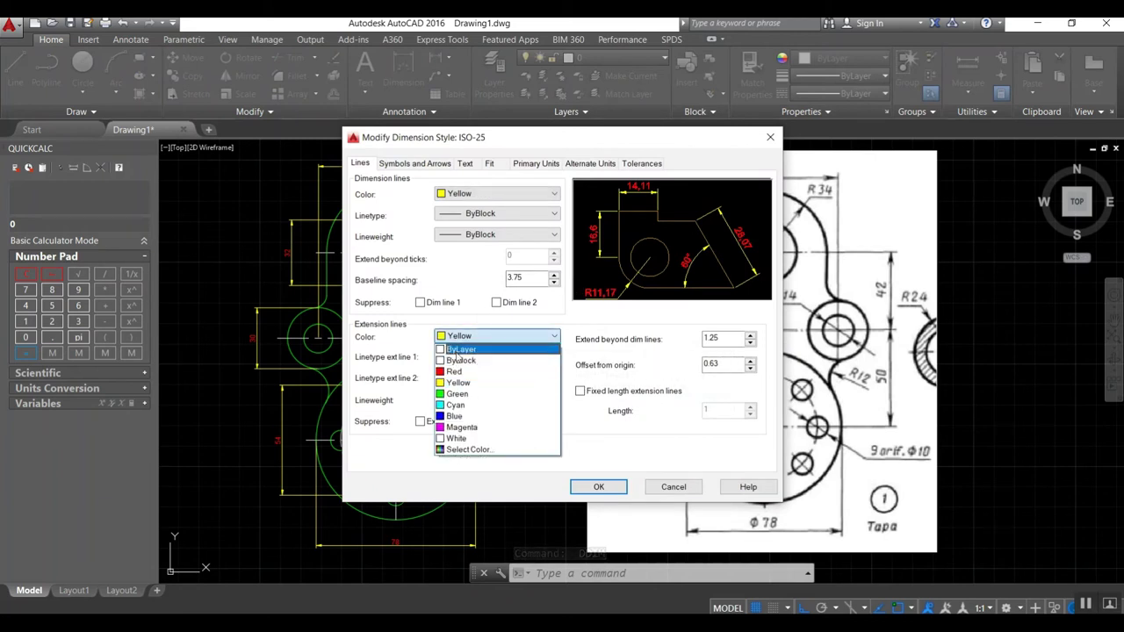
left_click(456, 361)
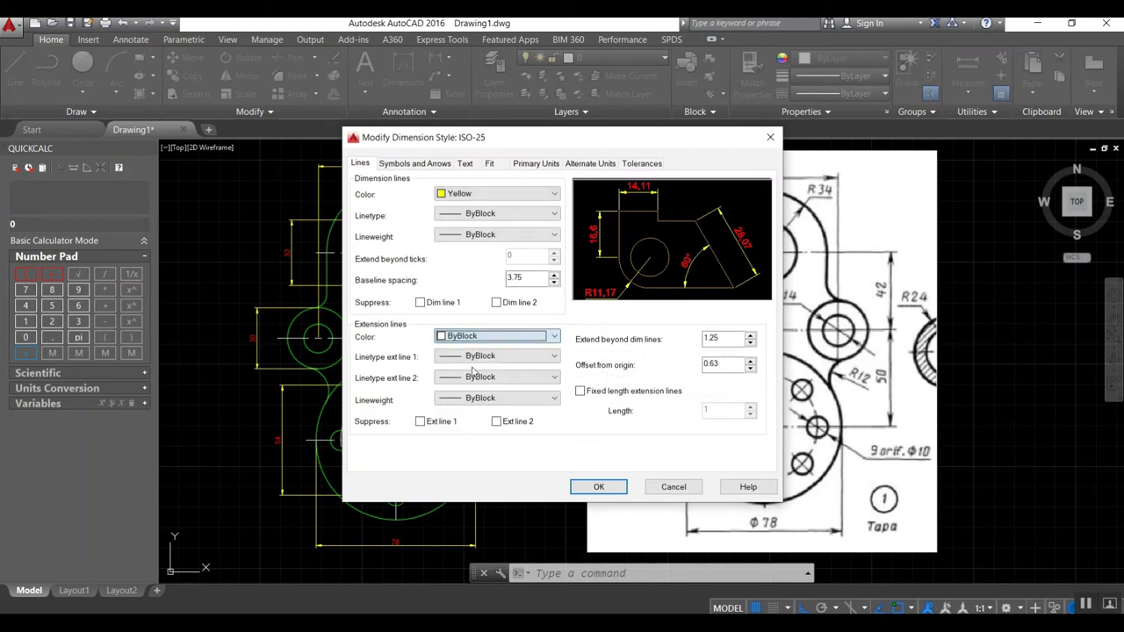
left_click(612, 486)
left_click(657, 430)
type("dtex")
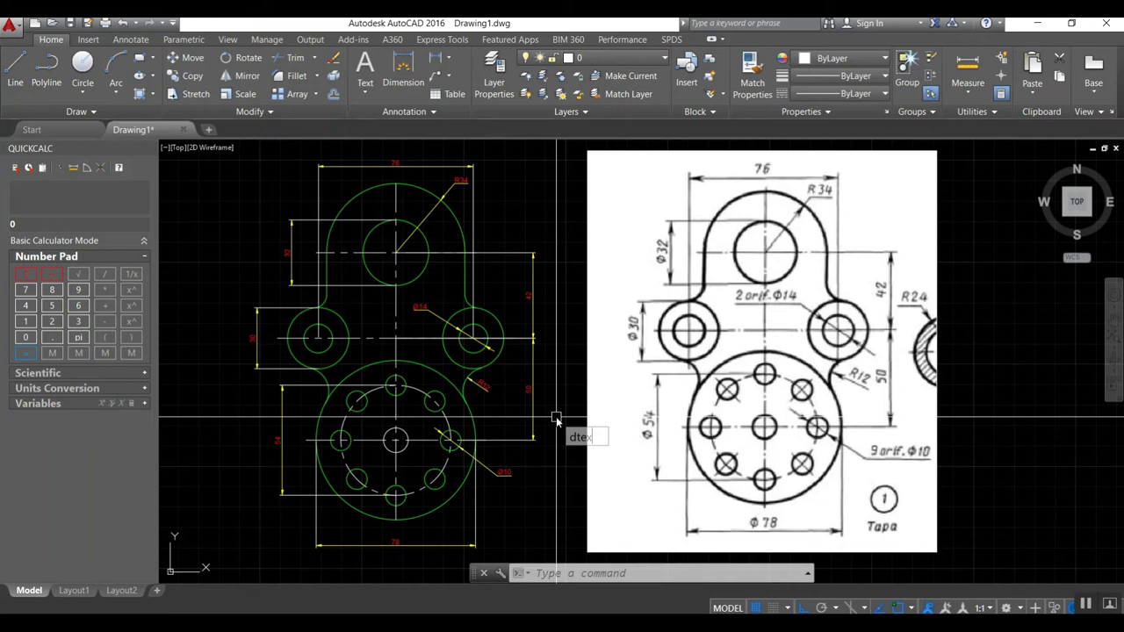
Step: Add a single-line 'Tapa' label below the plate using the default text height and rotation
type("t")
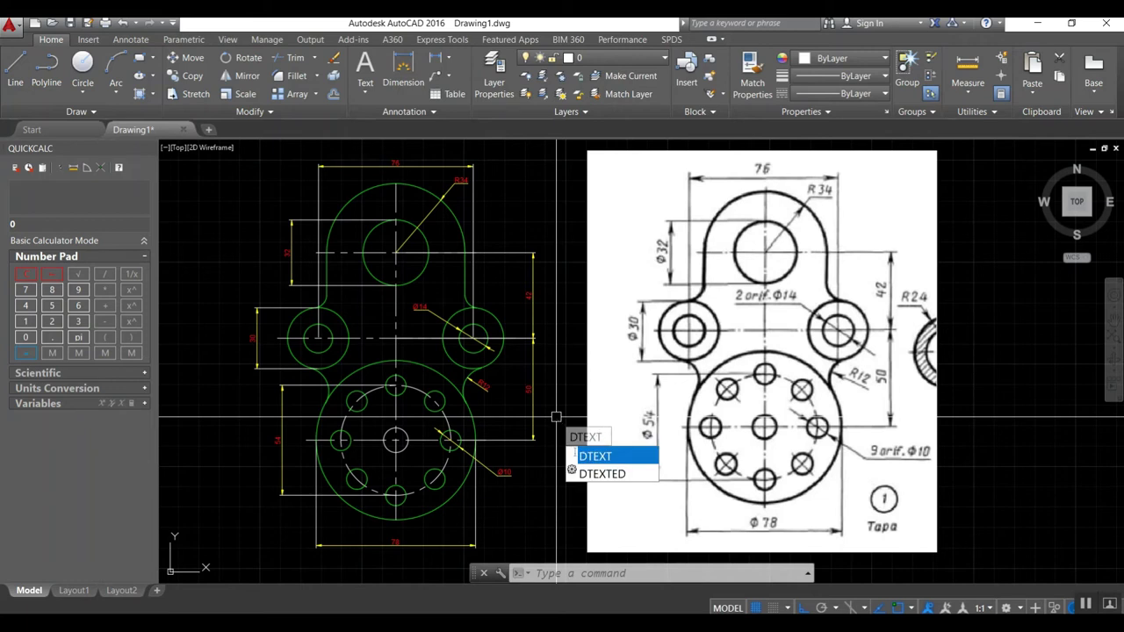
key("Return")
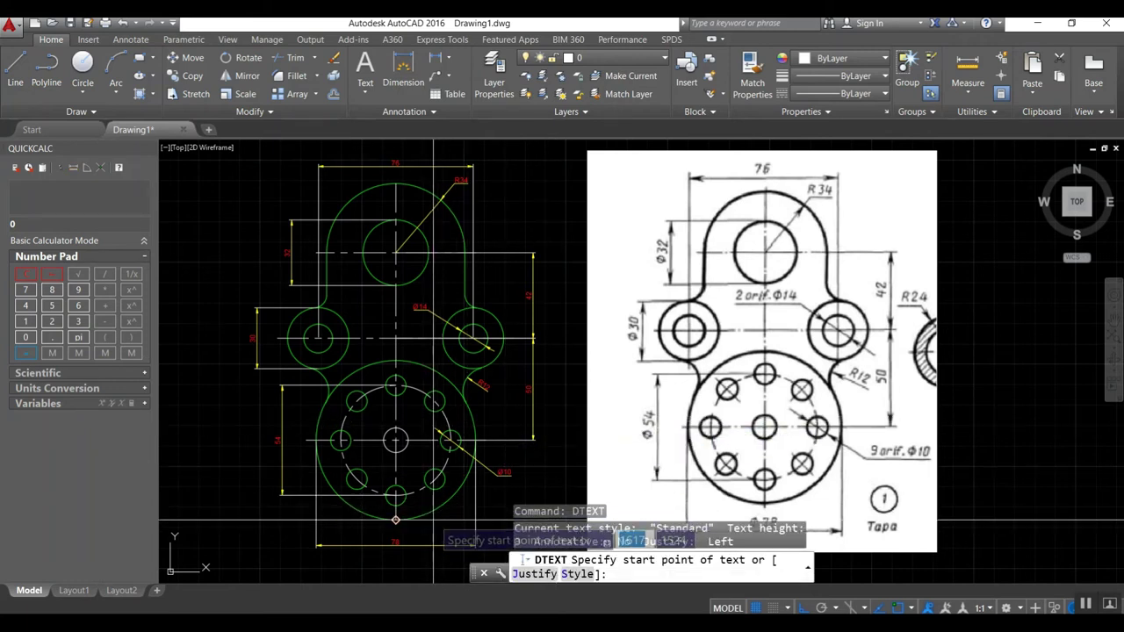
left_click(497, 525)
key("Return")
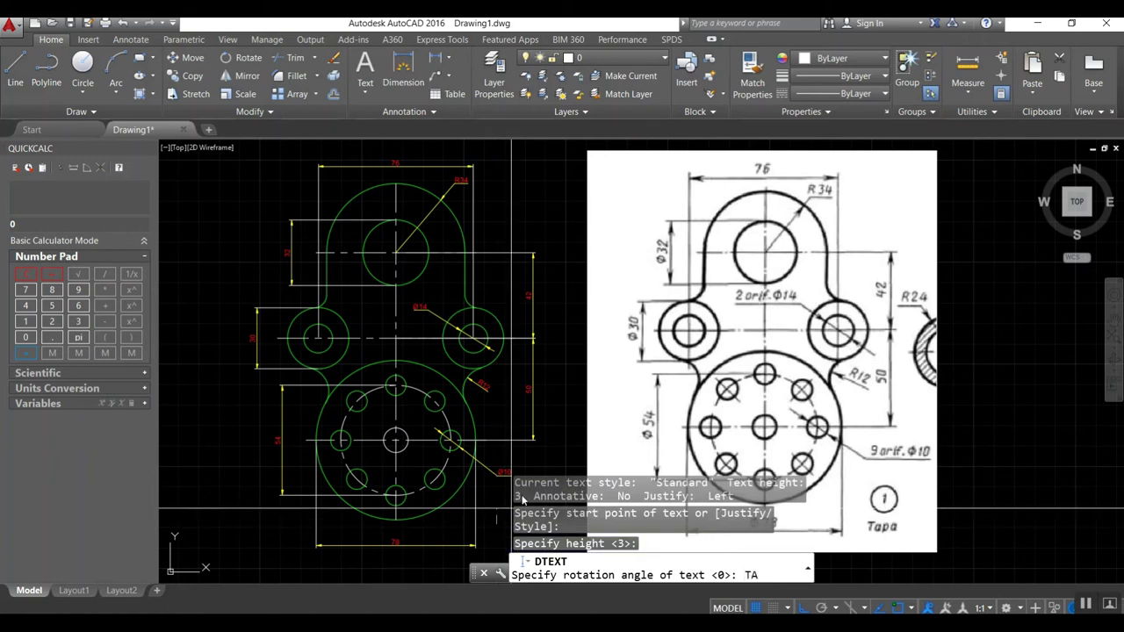
key("Return")
type("TAPA")
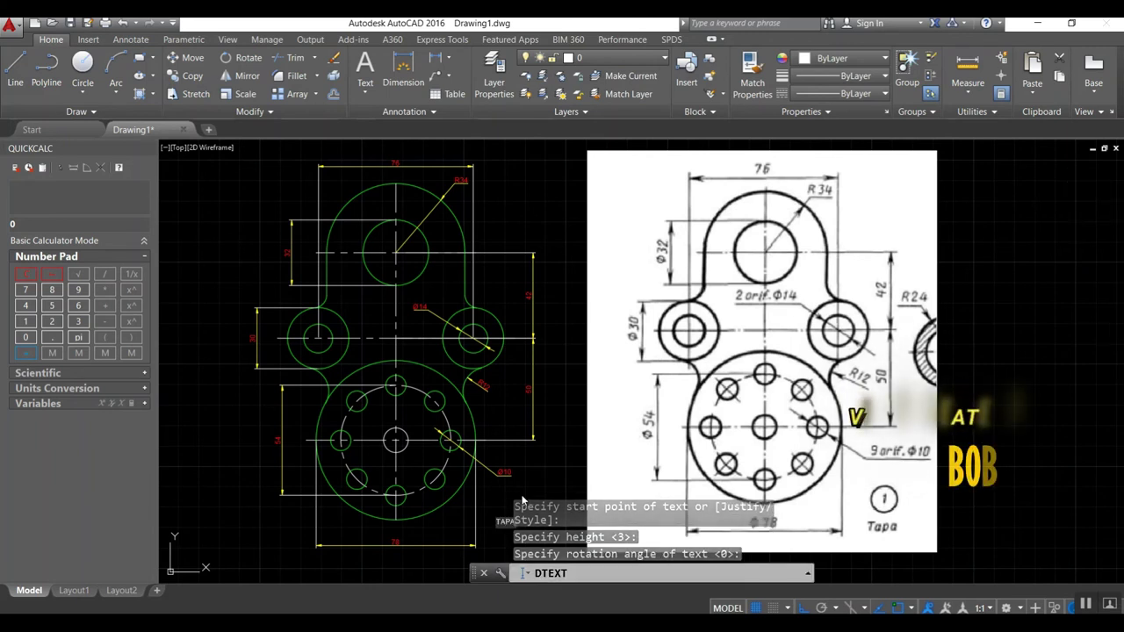
key("BackSpace")
key("BackSpace")
type("a")
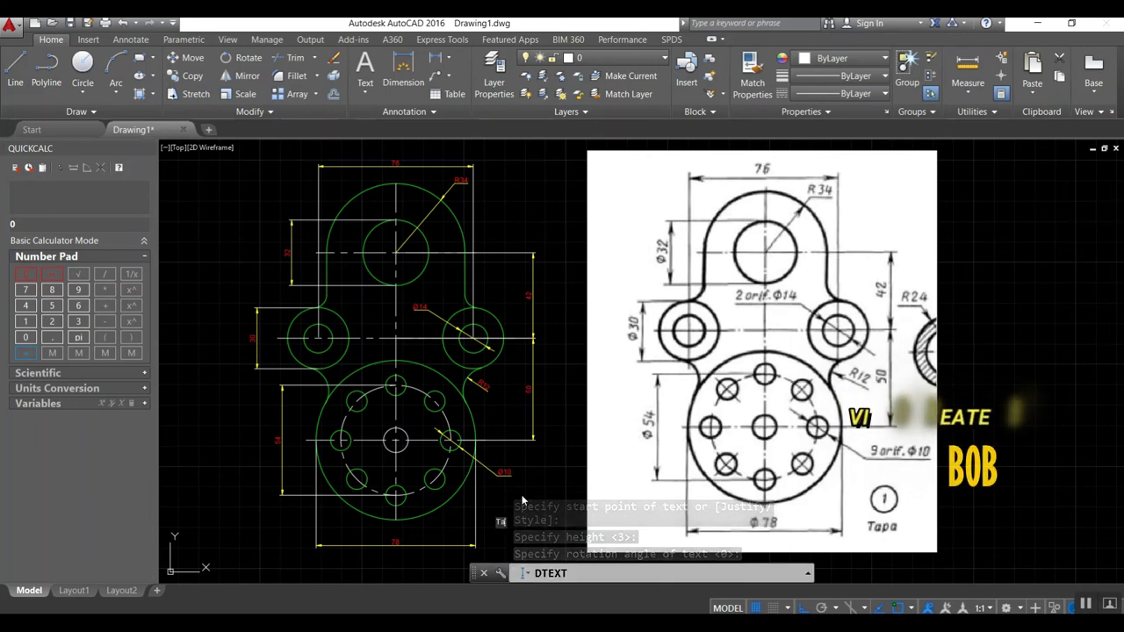
type("pa")
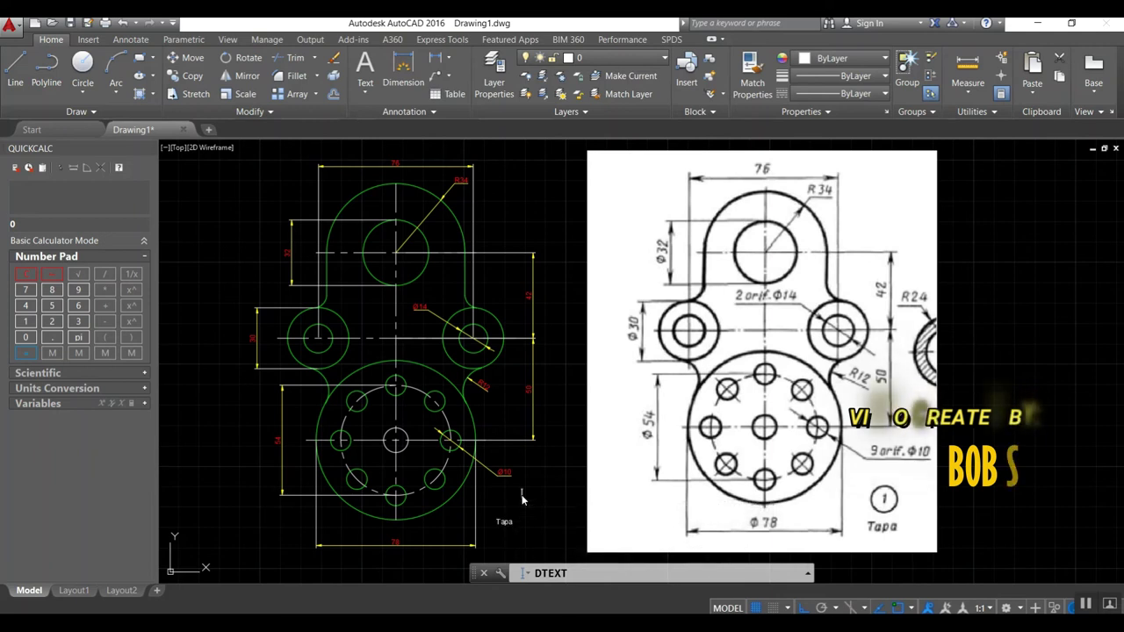
key("Return")
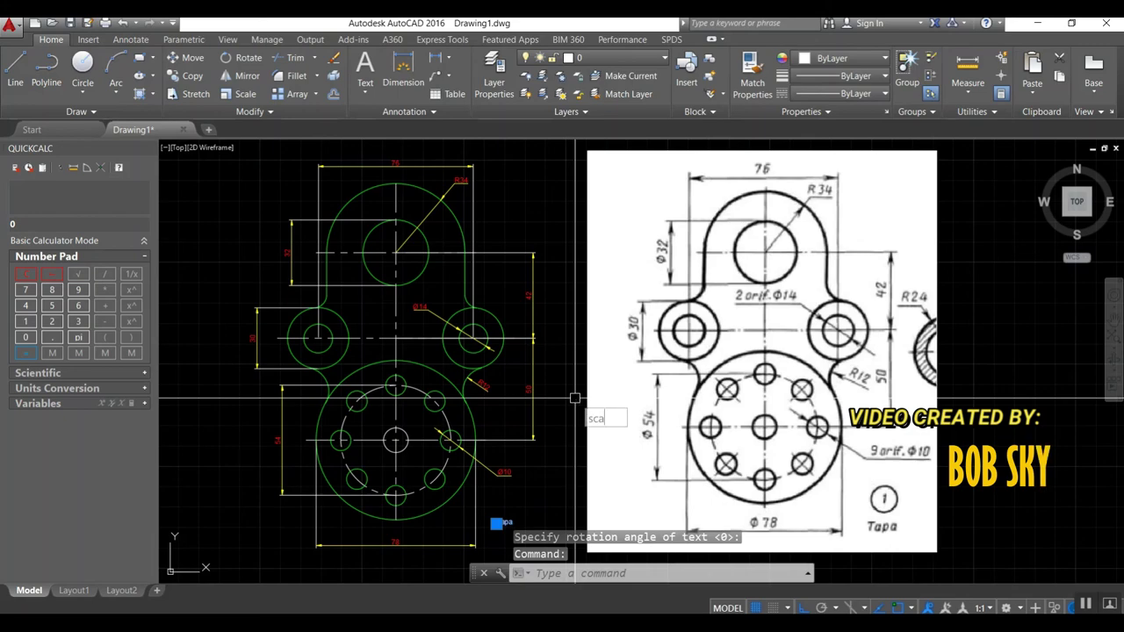
key("Return")
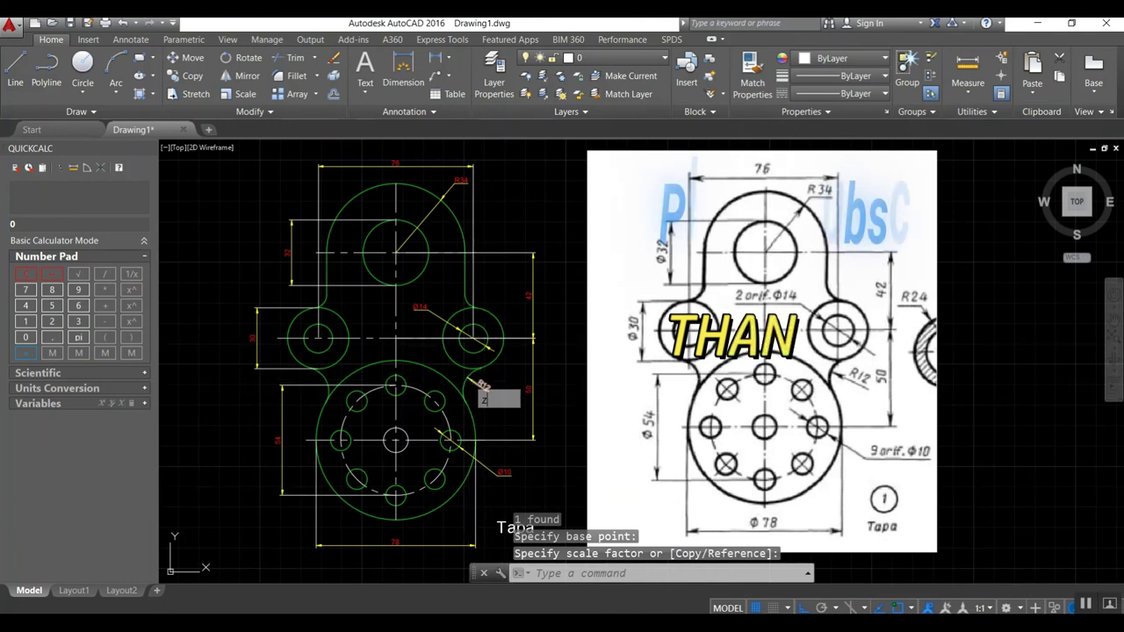
Step: Zoom to extents so the whole cover plate drawing and its Tapa label fit the view
type("z")
key("Return")
type("e")
key("Return")
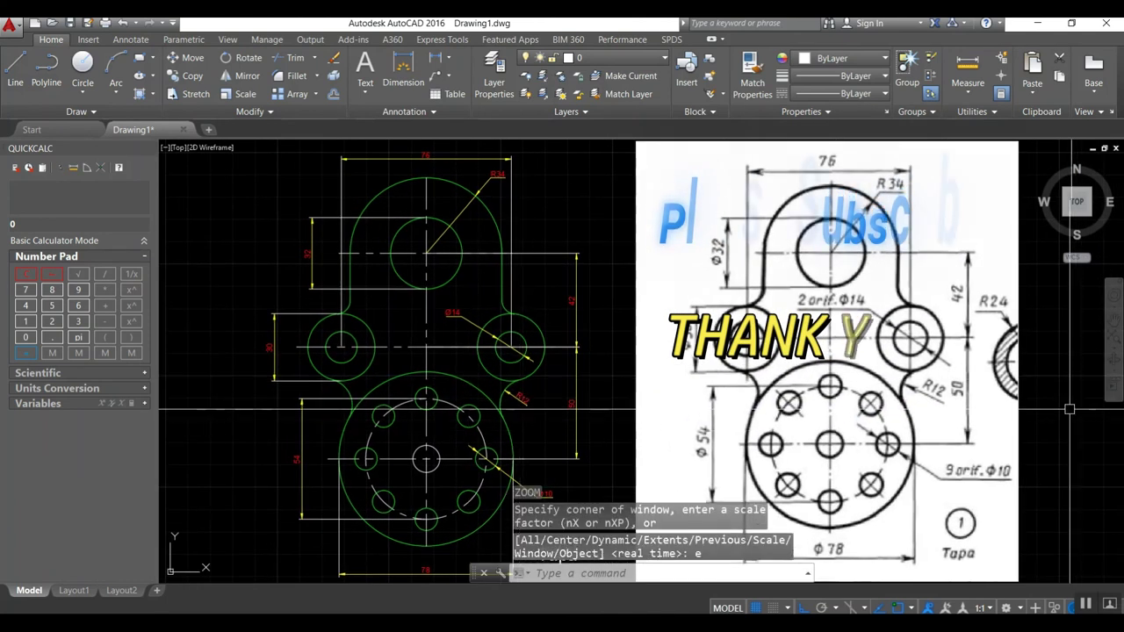